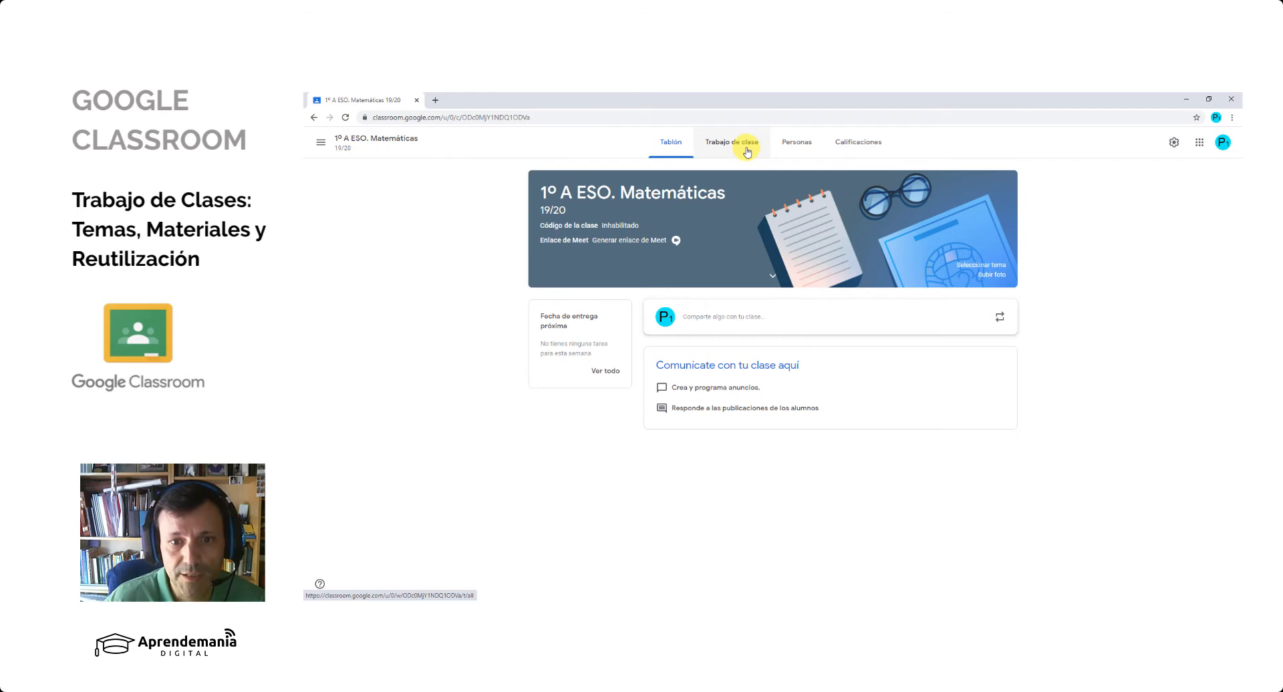
# - Go to the class's Trabajo de clase page and delete the draft material titled 12
pyautogui.click(747, 153)
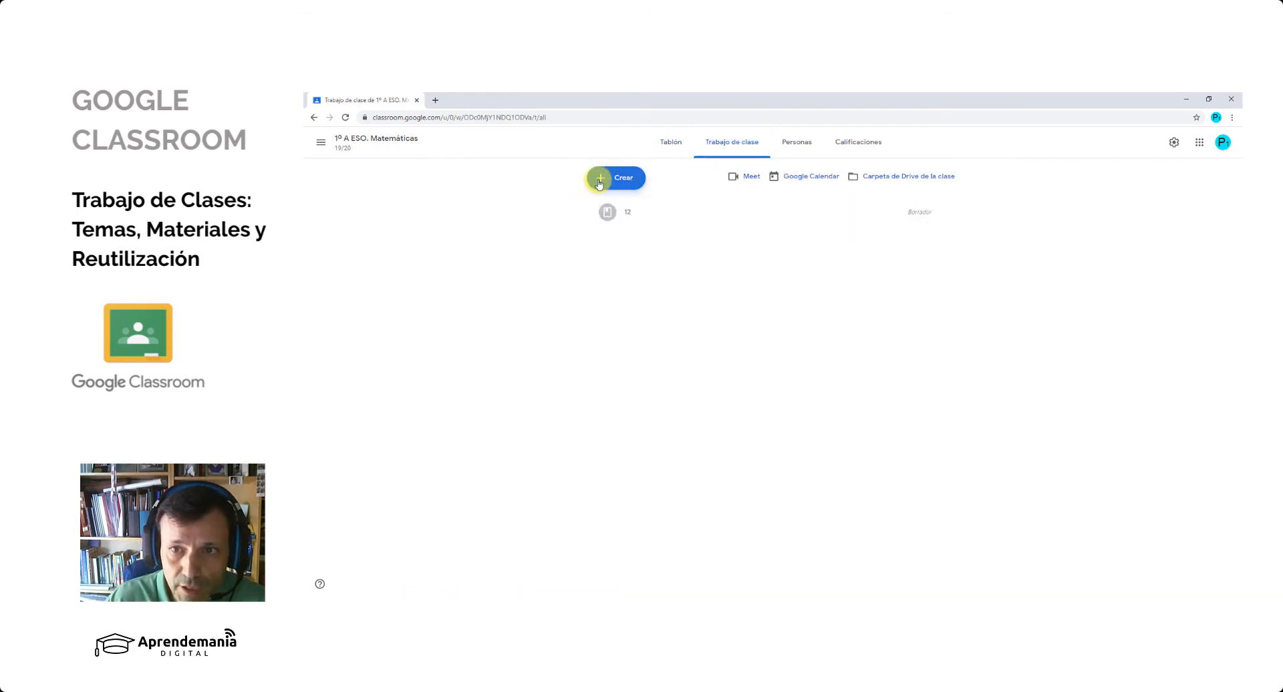
pyautogui.click(945, 211)
pyautogui.click(929, 248)
pyautogui.click(823, 385)
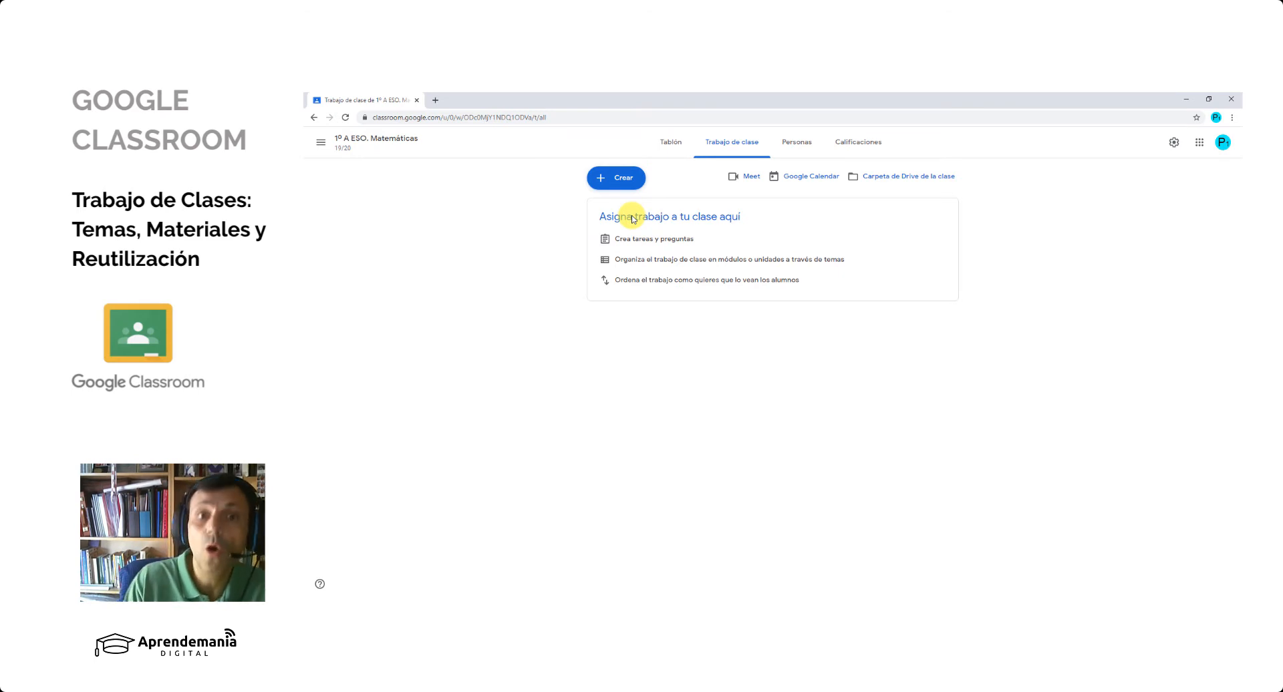
# - Create a topic named DOCUMENTACIÓN in the classwork
pyautogui.click(617, 179)
pyautogui.click(626, 291)
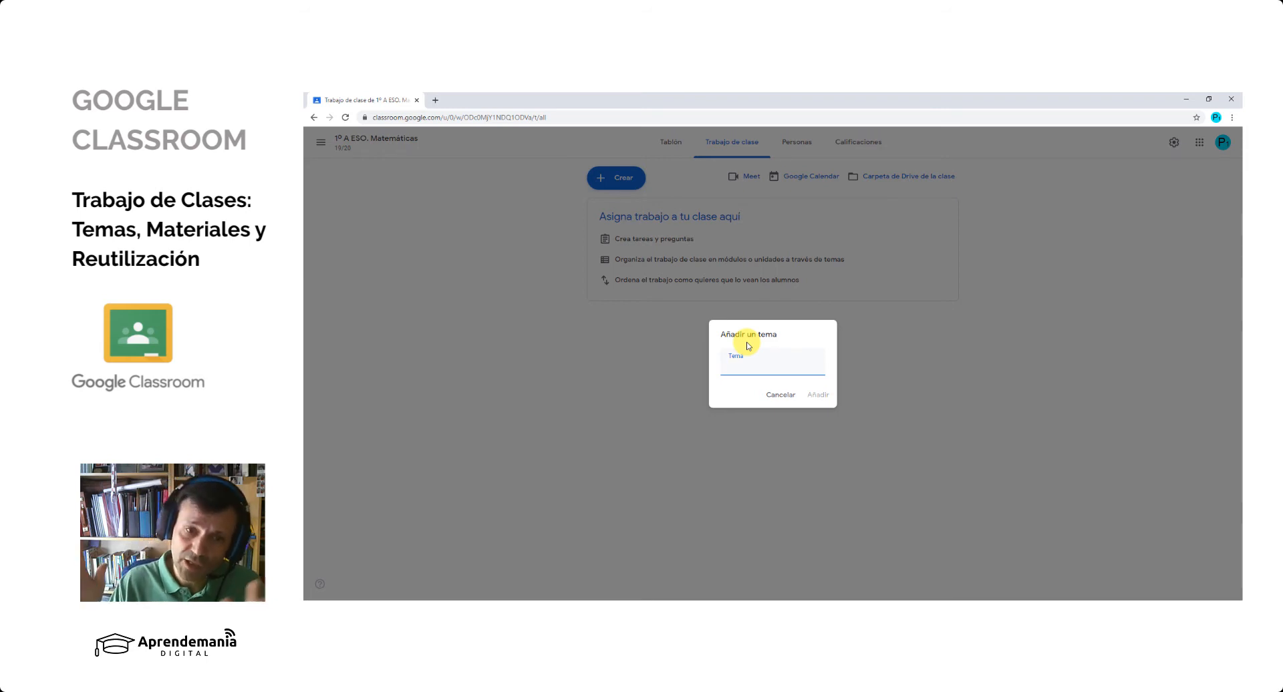
pyautogui.write('Doc')
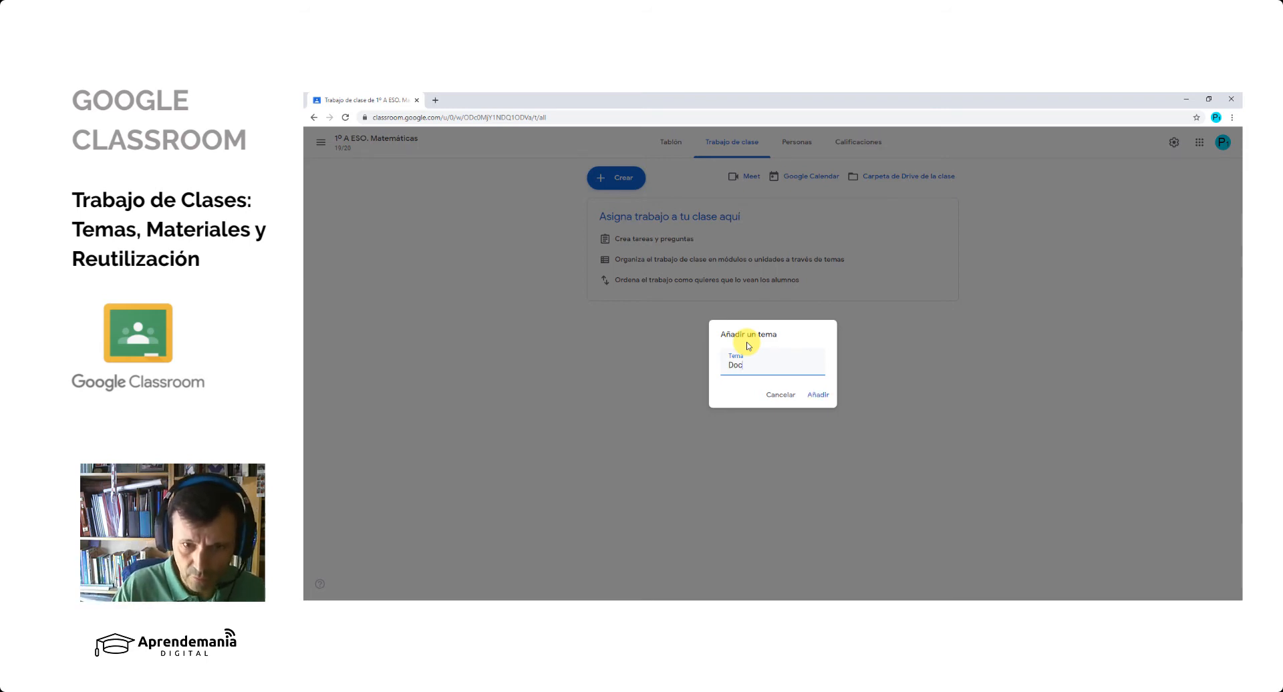
pyautogui.write('UMENTACIÇON')
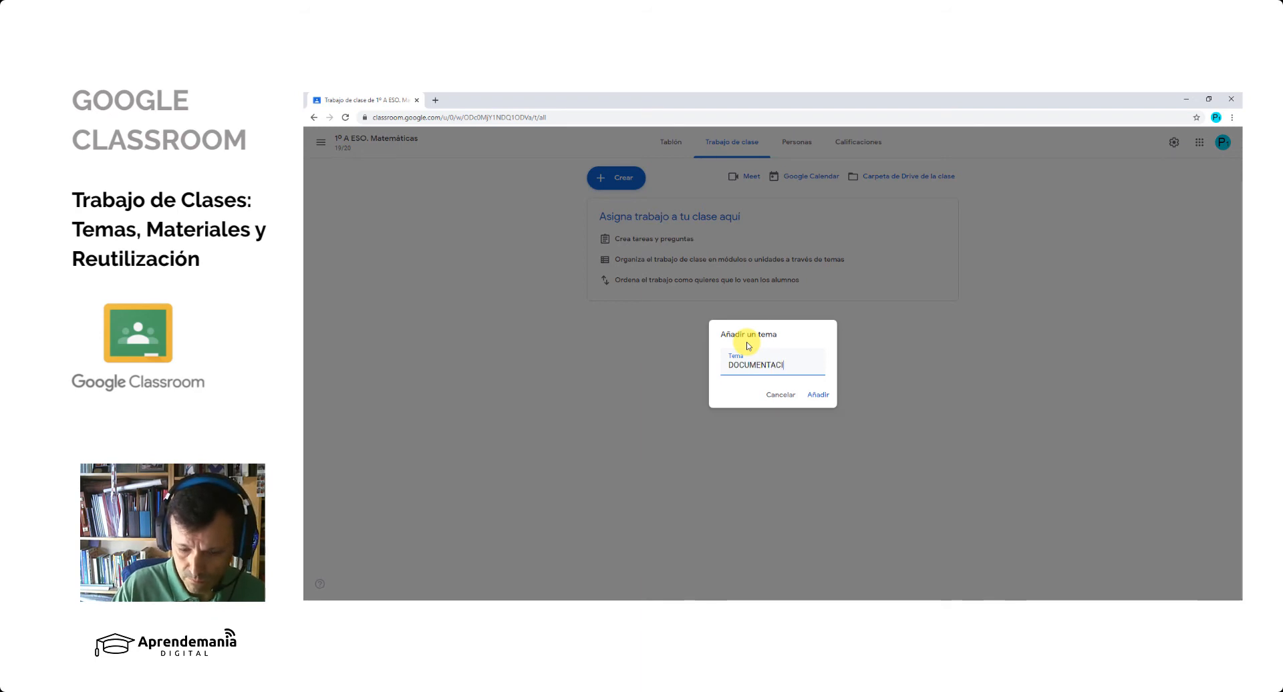
pyautogui.press('BackSpace')
pyautogui.press('BackSpace')
pyautogui.press('BackSpace')
pyautogui.write('ÓN')
pyautogui.click(812, 397)
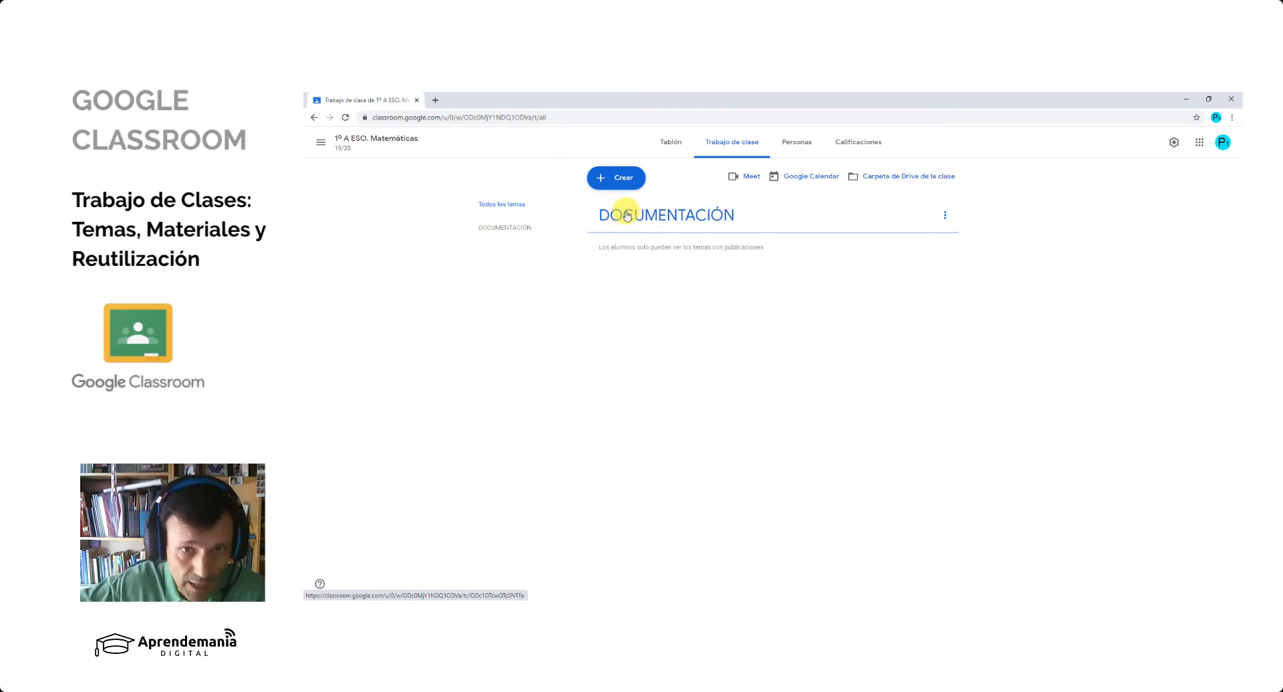
# - Create a second topic named CRITERIOS DE EVALUACIÓN and dismiss the tip about rearranging classwork
pyautogui.click(612, 177)
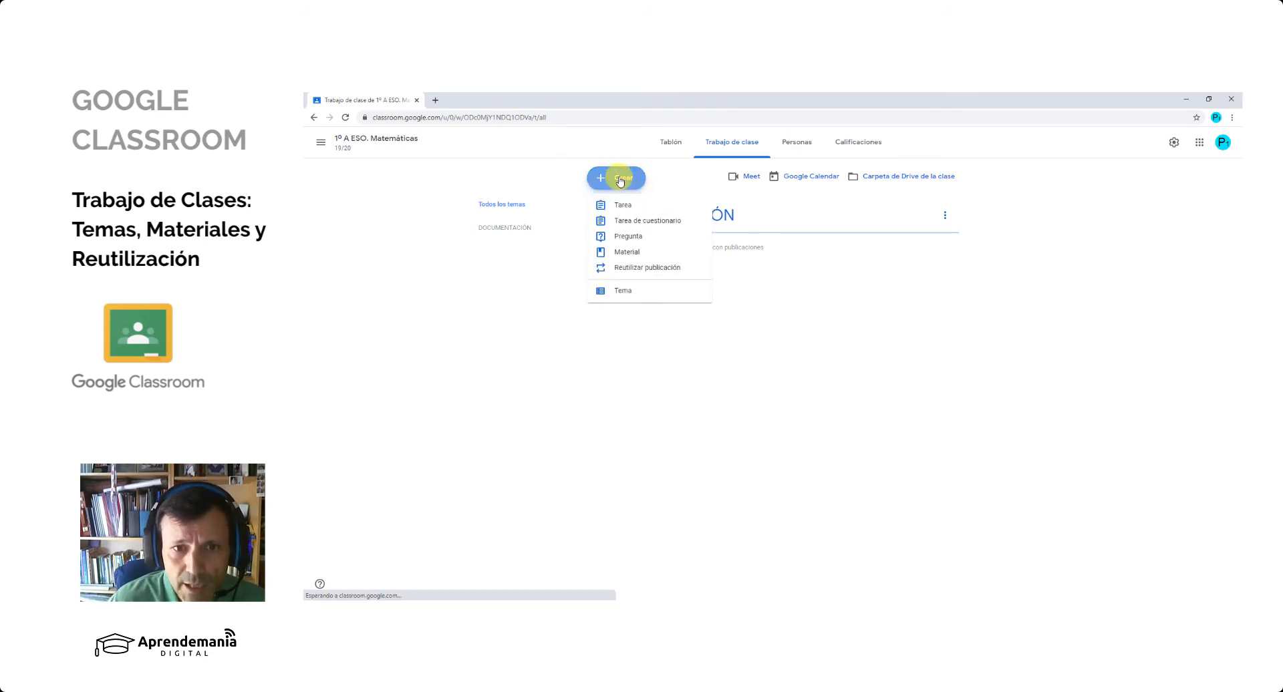
pyautogui.click(635, 291)
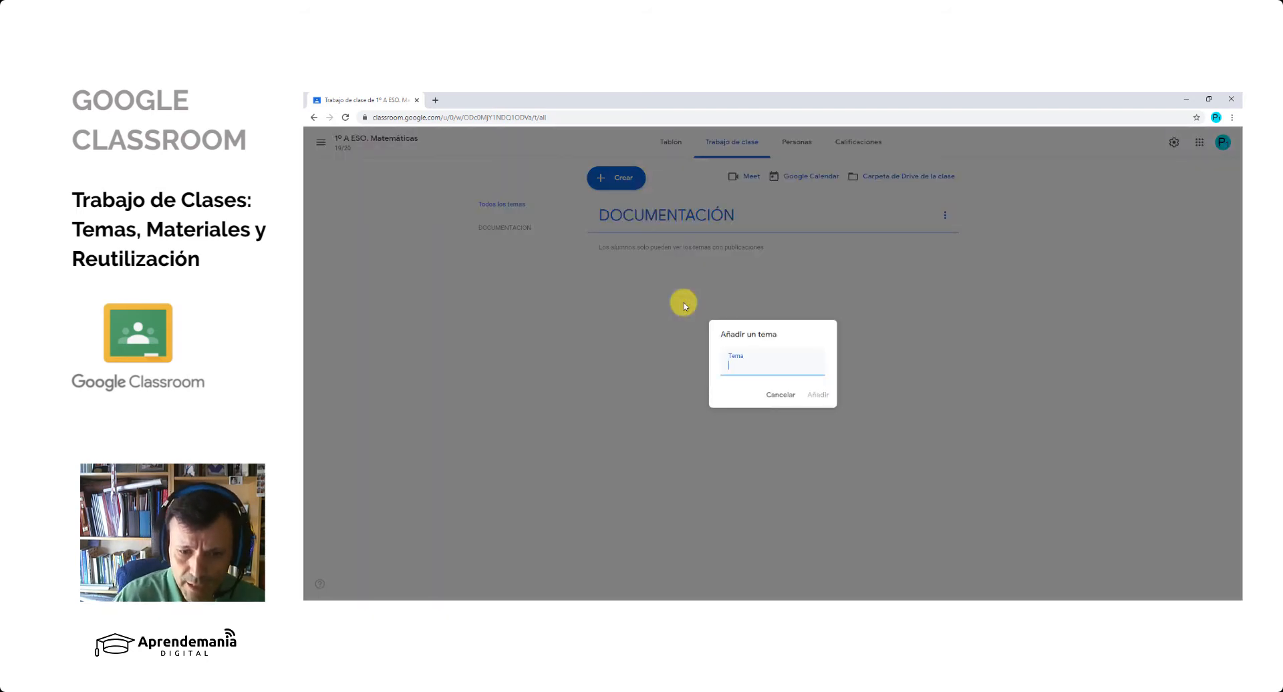
pyautogui.write('CIR')
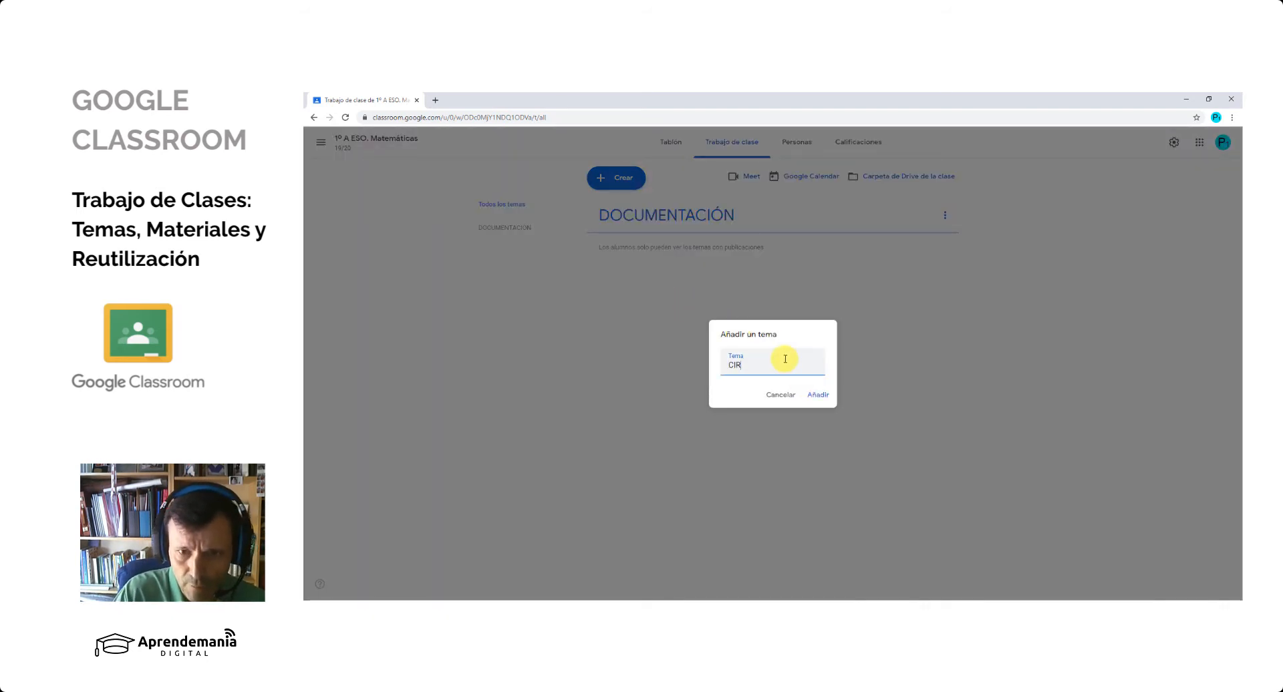
pyautogui.write('TERIOS DE EVALUACIÓN')
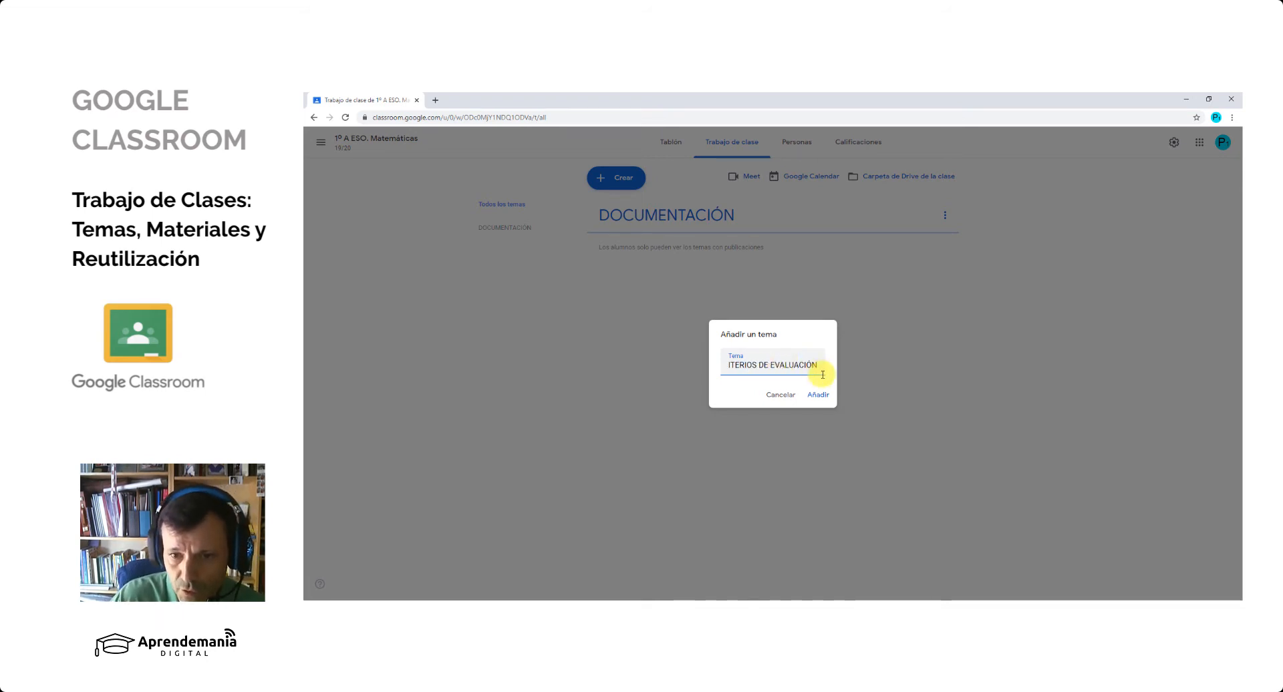
pyautogui.click(811, 395)
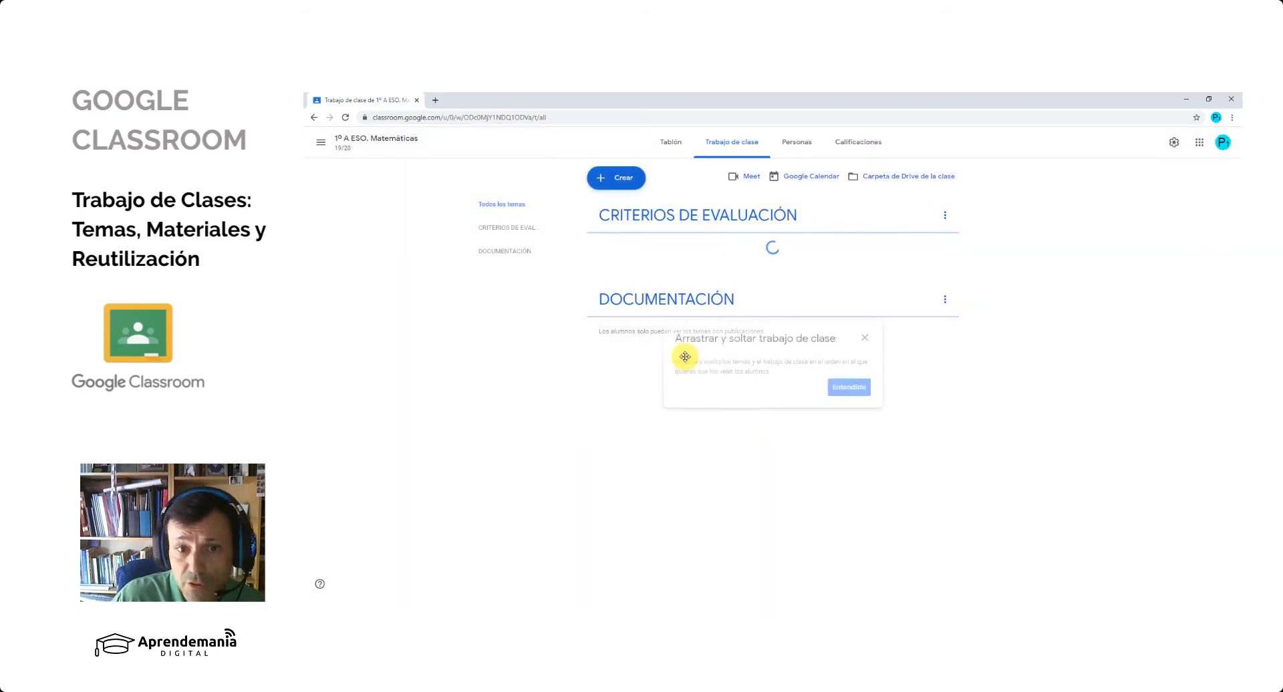
pyautogui.click(866, 340)
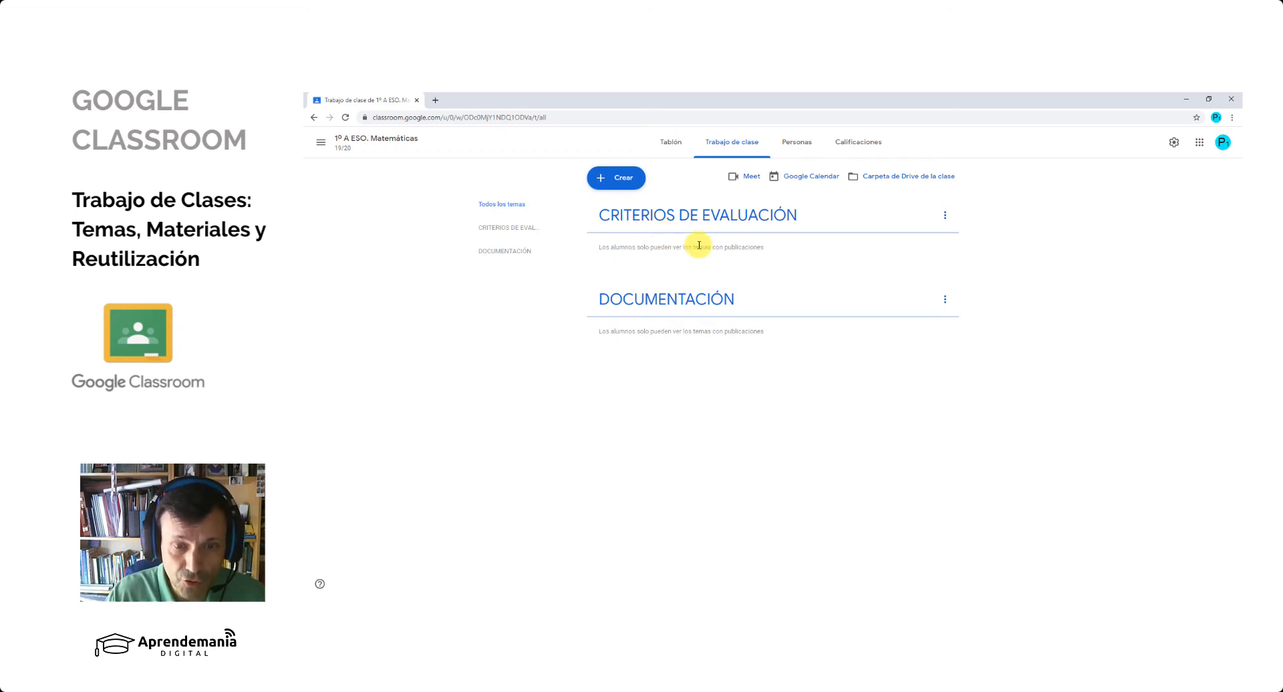
# - Switch to the student account's window and view the classwork of 1º A ESO. Matemáticas
pyautogui.click(653, 606)
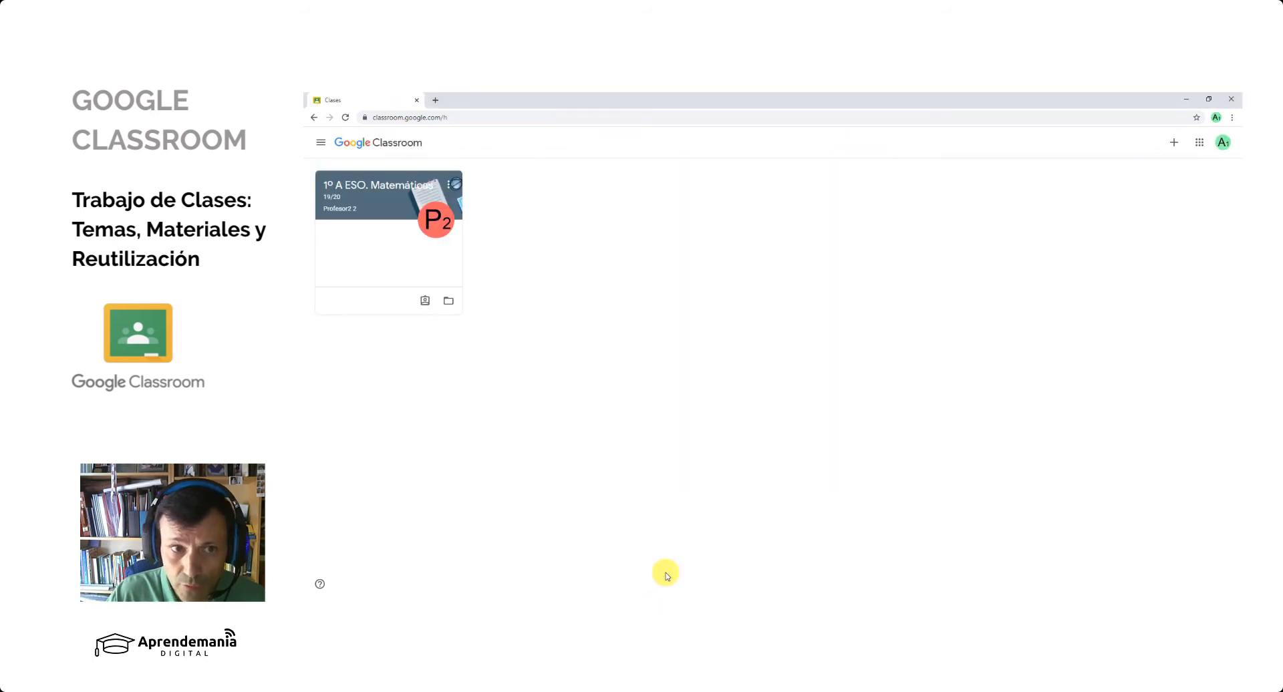
pyautogui.click(367, 189)
pyautogui.click(772, 146)
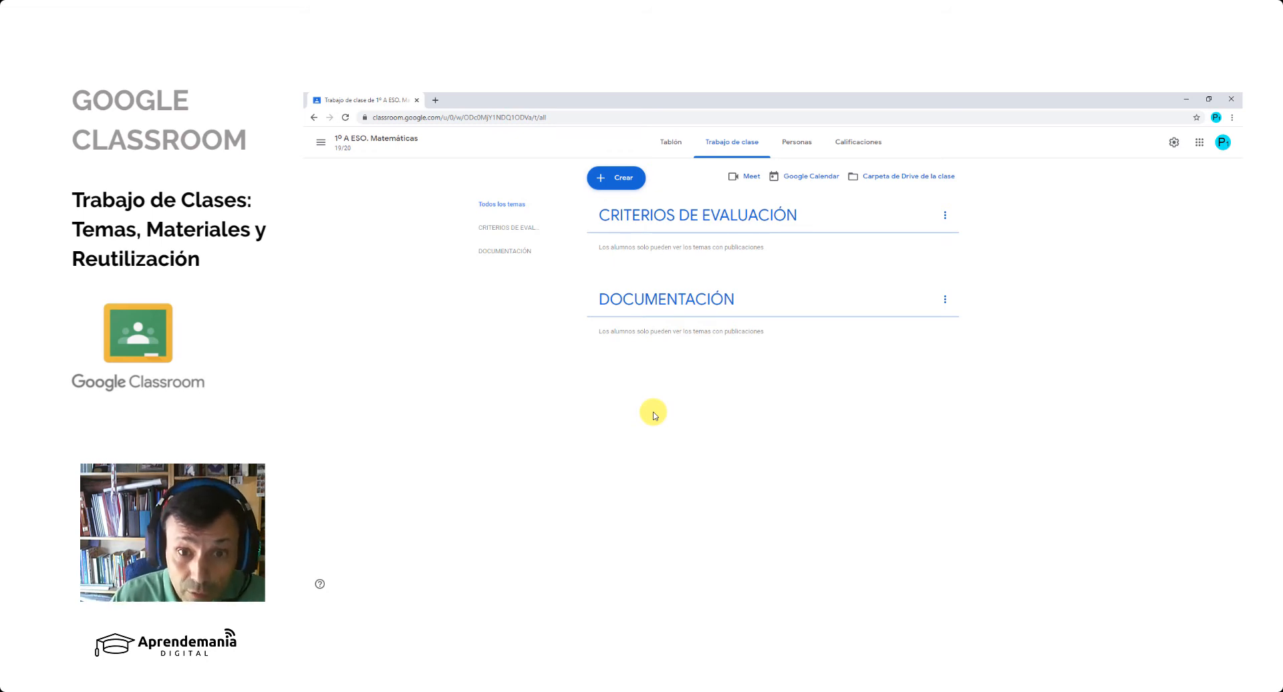
# - In the teacher's classwork, view the CRITERIOS DE EVALUACIÓN and DOCUMENTACIÓN topics individually, then show all topics again
pyautogui.click(509, 227)
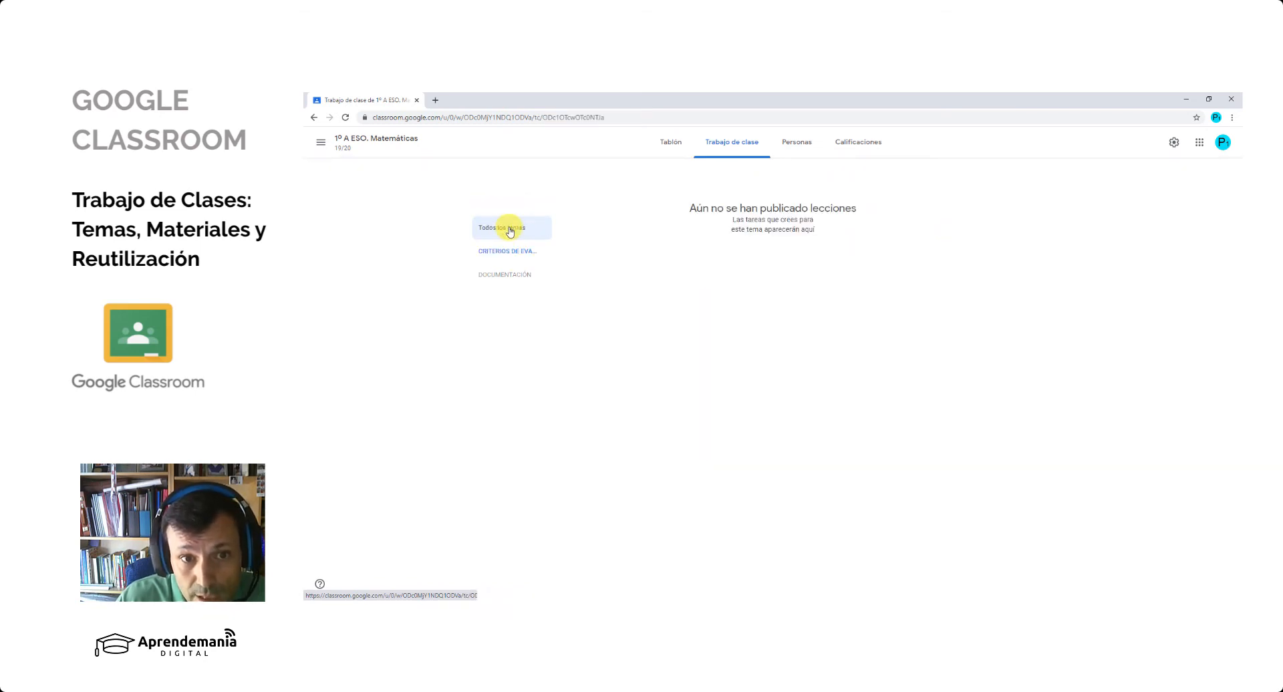
pyautogui.click(510, 255)
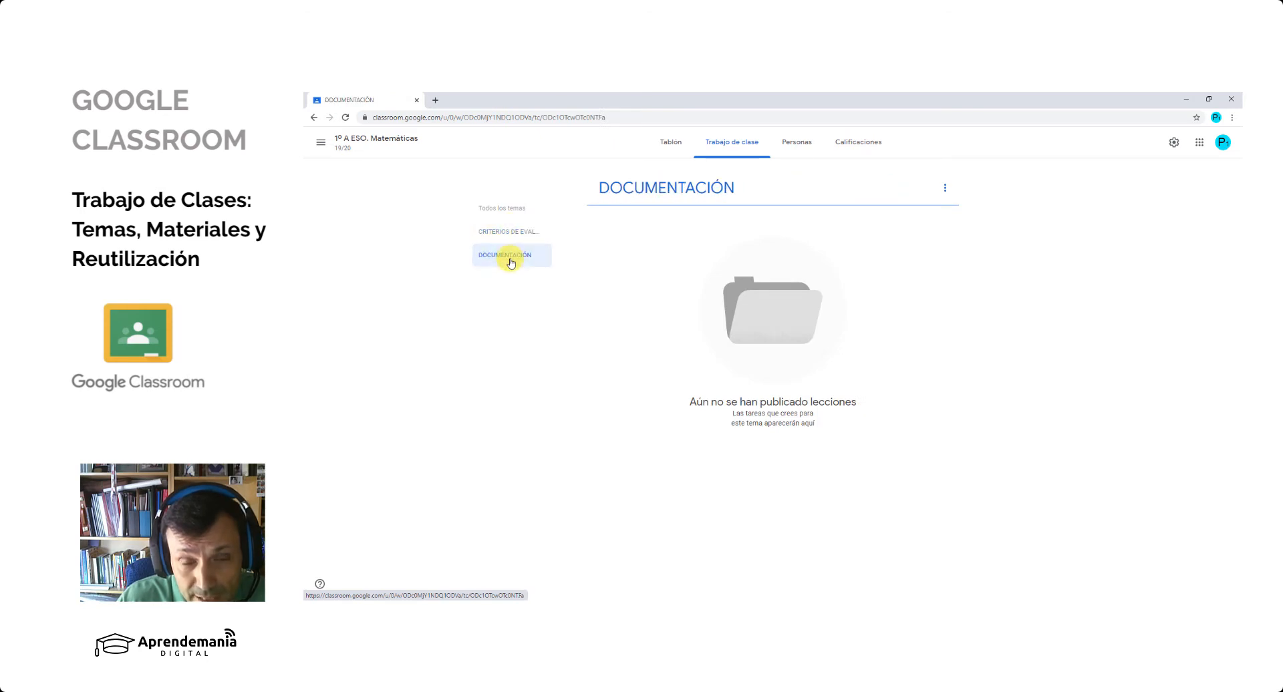
pyautogui.click(510, 233)
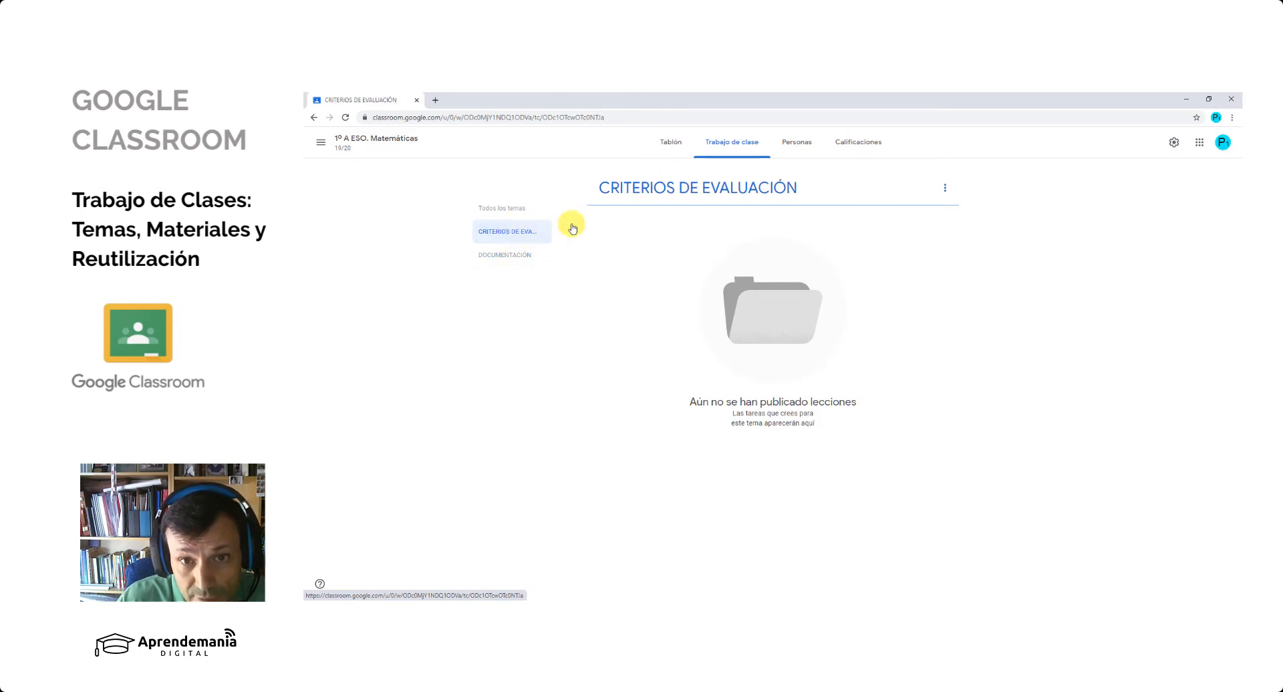
pyautogui.click(524, 254)
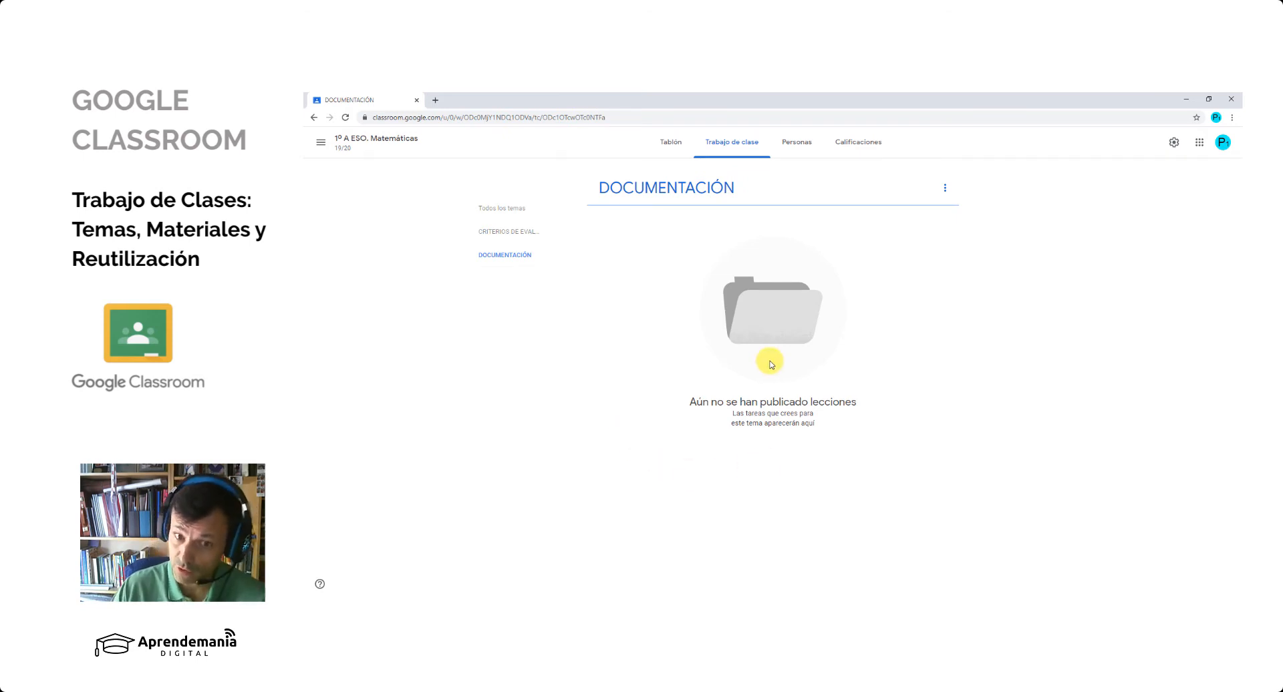
pyautogui.click(501, 209)
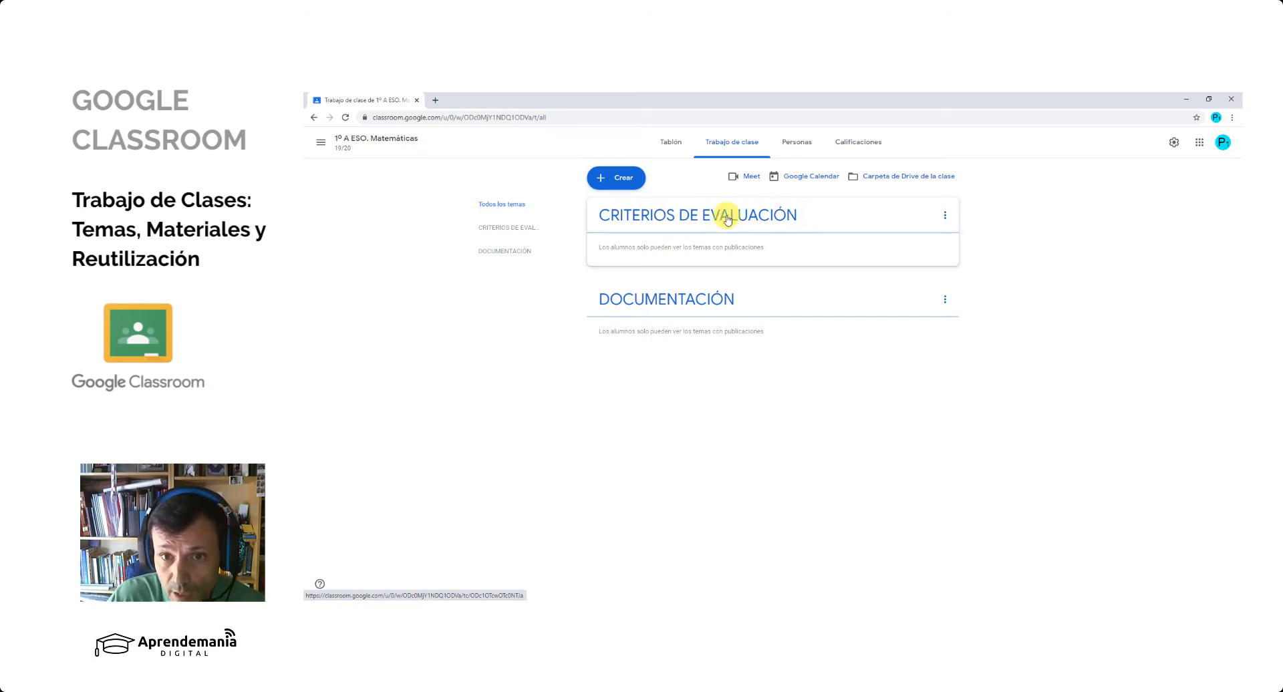
pyautogui.click(945, 215)
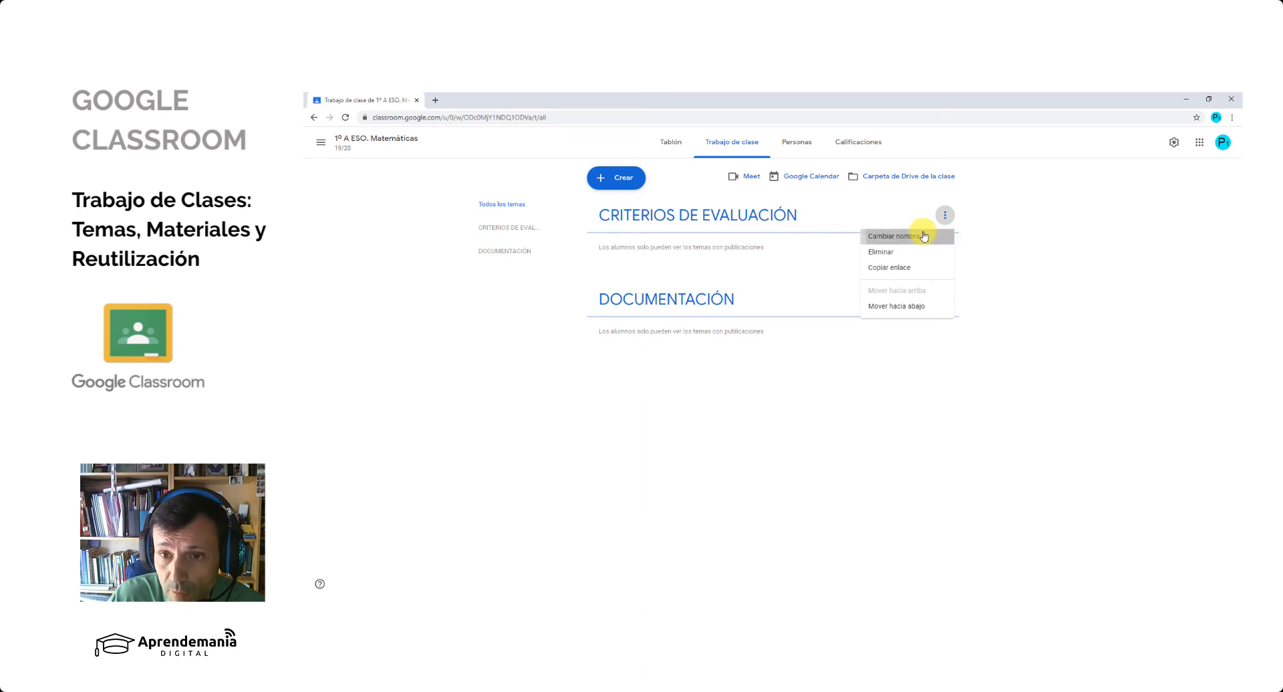
pyautogui.click(921, 235)
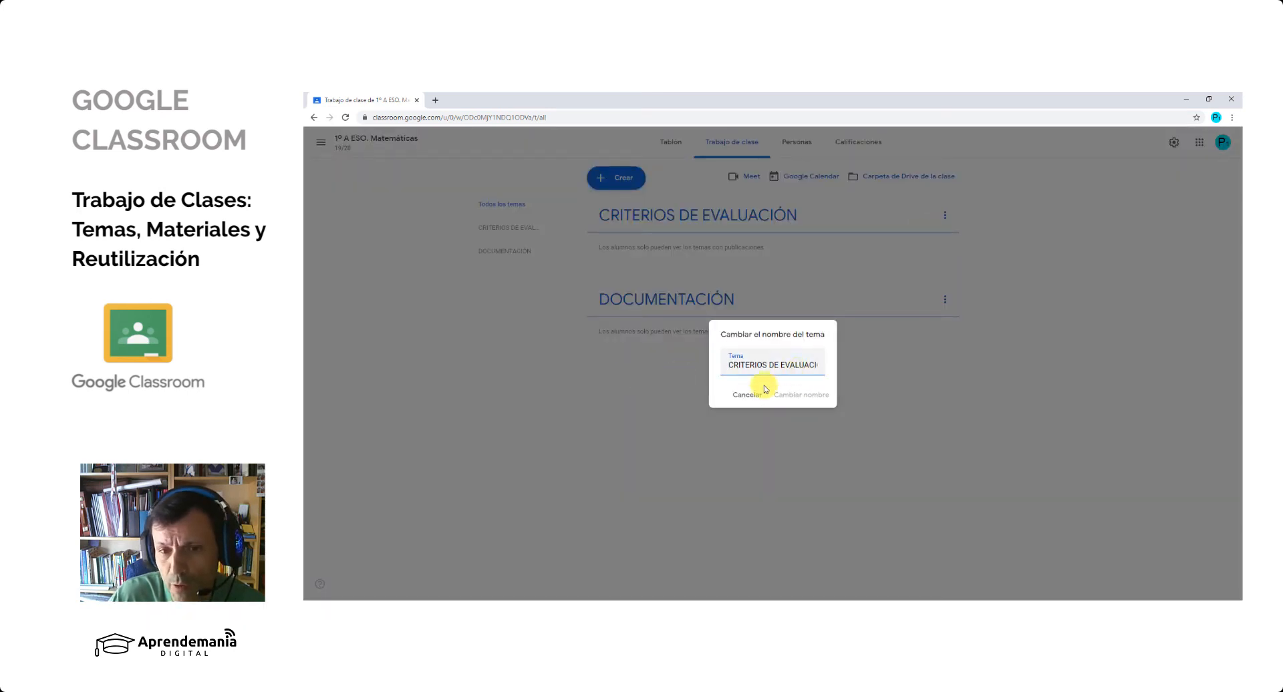
pyautogui.click(738, 396)
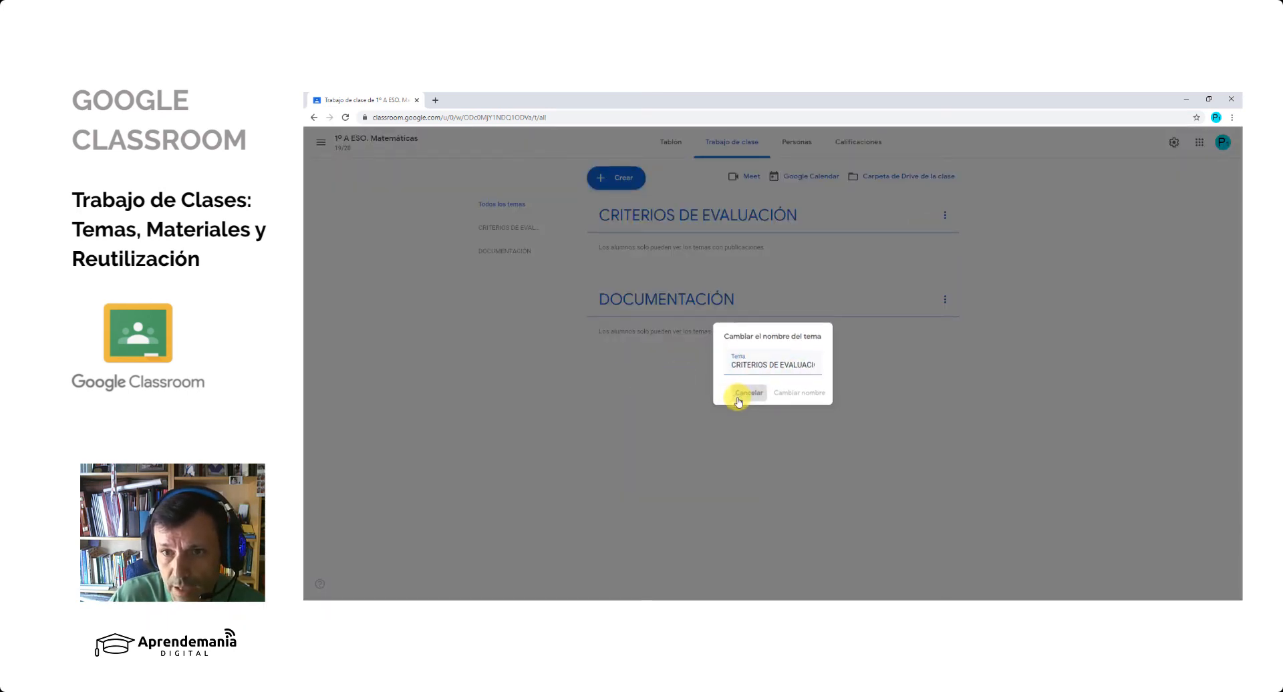
pyautogui.click(945, 221)
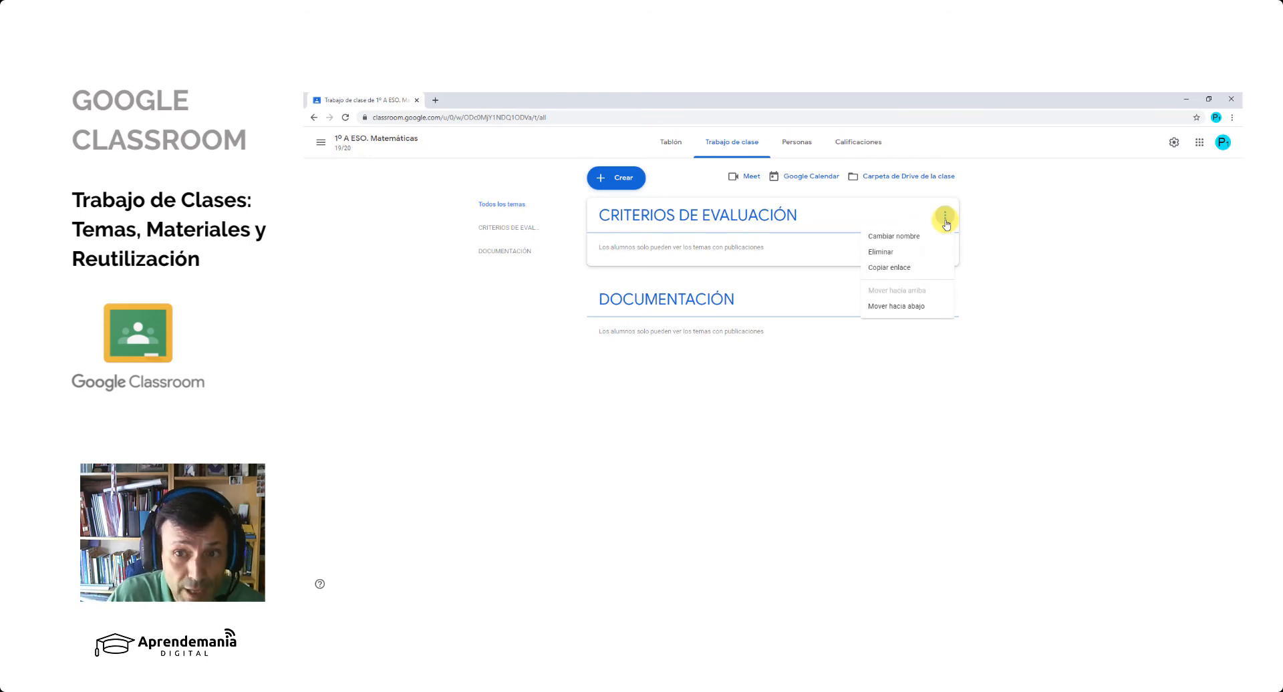
pyautogui.click(913, 403)
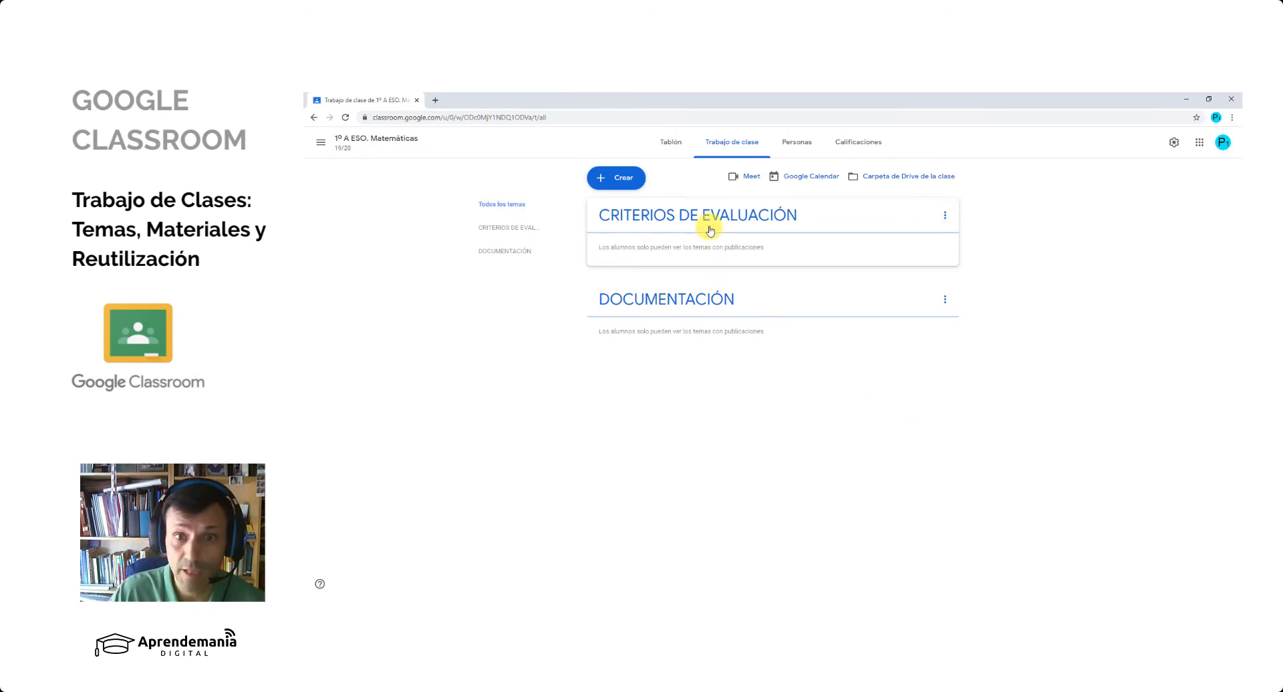
# - Delete the topic CRITERIOS DE EVALUACIÓN from the classwork
pyautogui.click(945, 217)
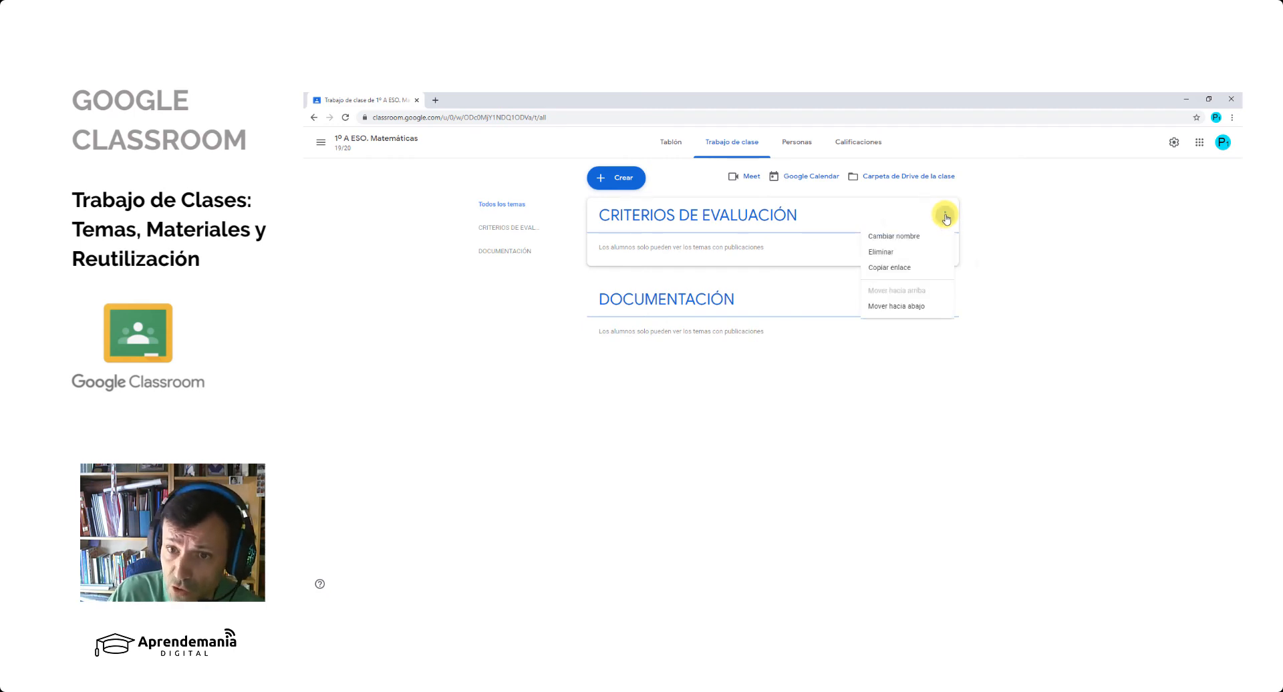
pyautogui.click(918, 253)
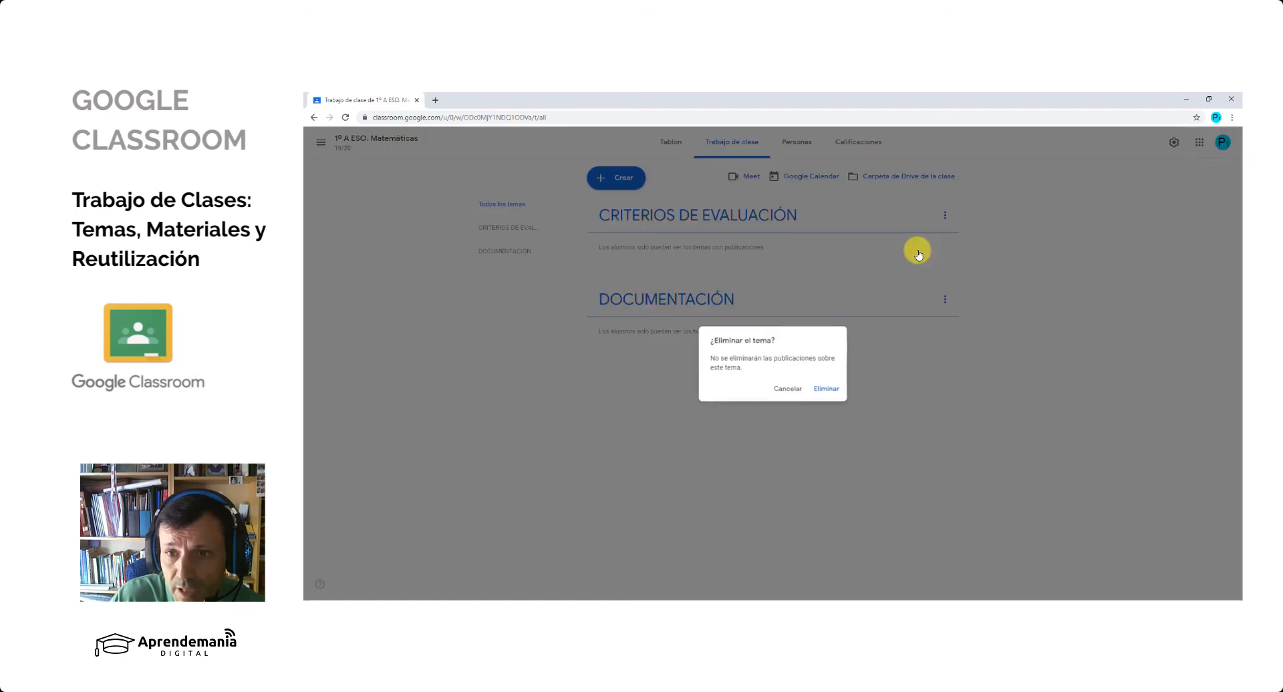
pyautogui.click(844, 397)
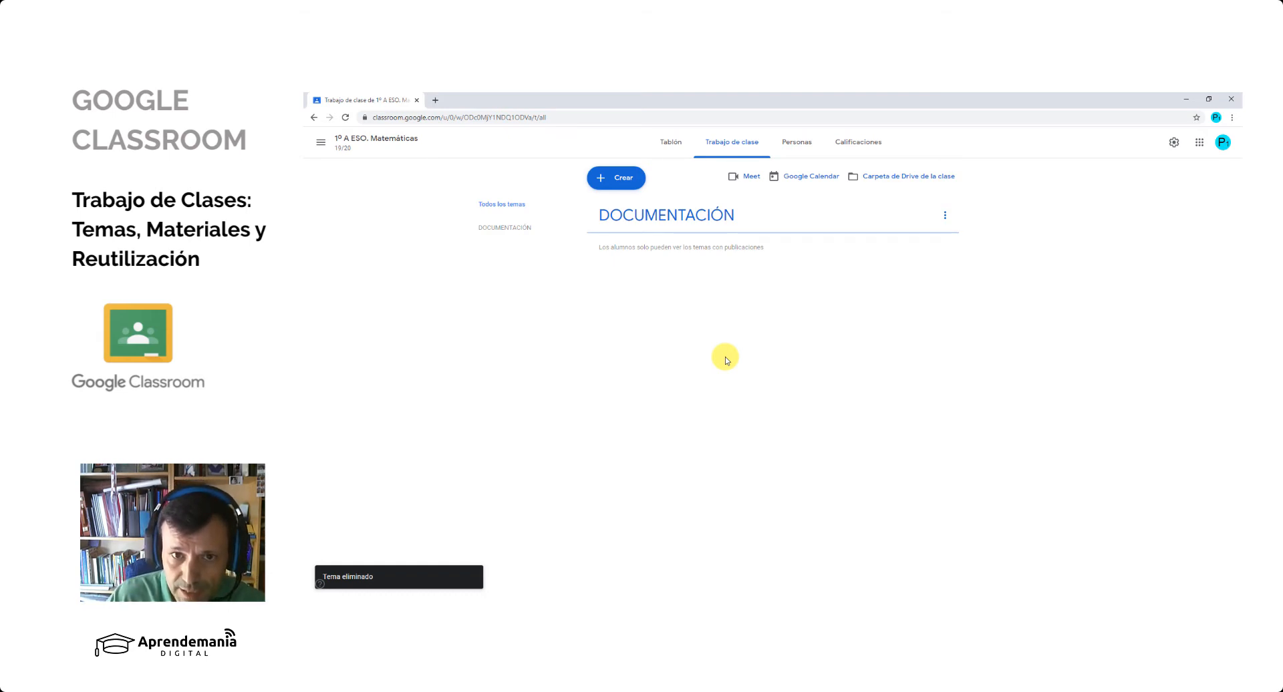
# - Create a topic named 1ª EVALUACIÓN in the classwork
pyautogui.click(615, 177)
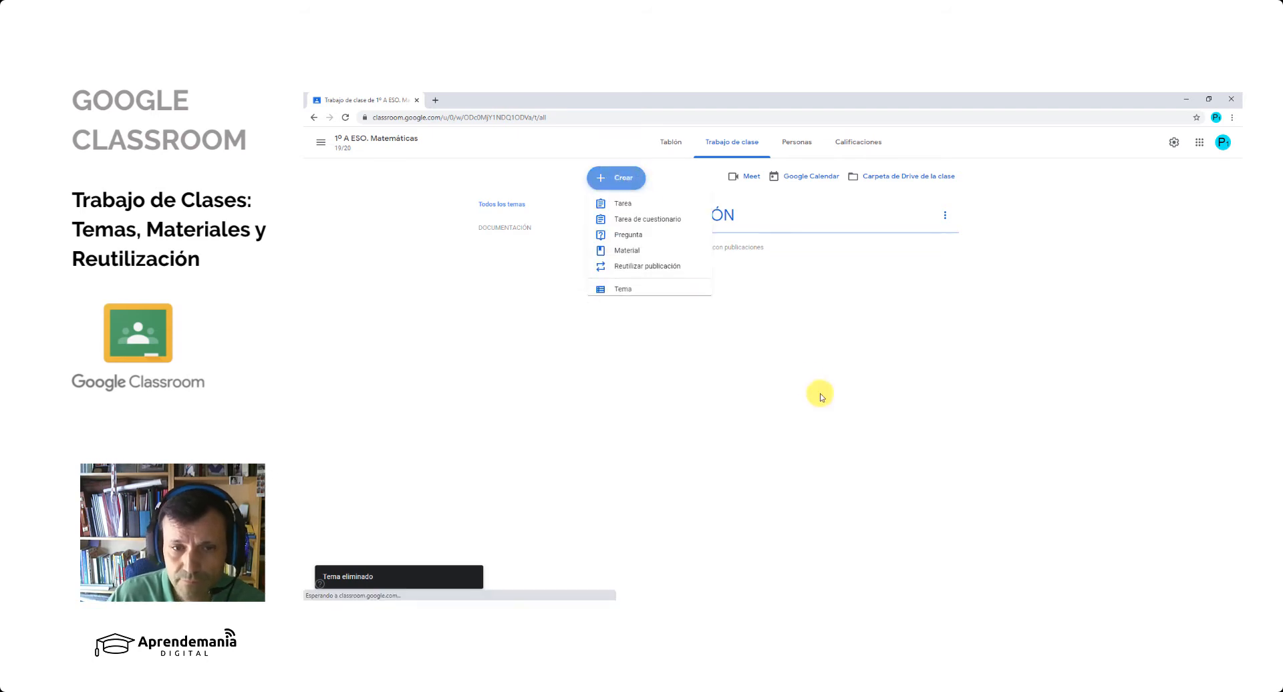
pyautogui.click(635, 289)
pyautogui.write('1º EVALU')
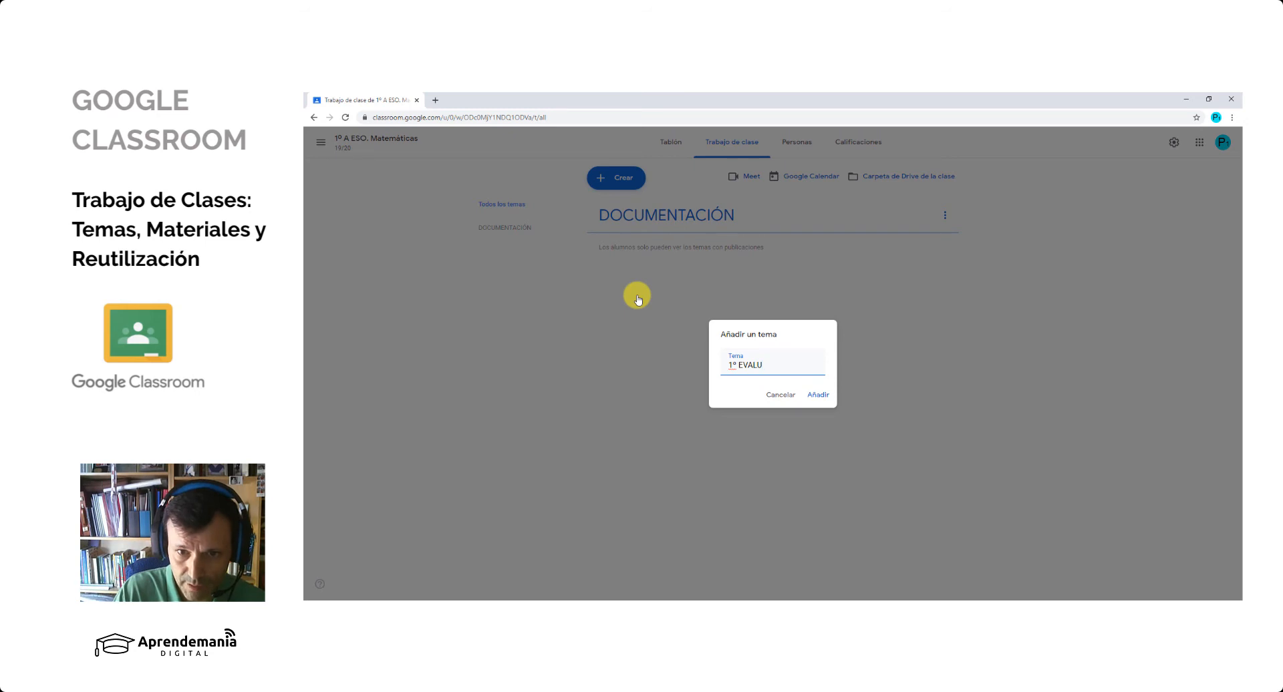
pyautogui.write('UACIÓN')
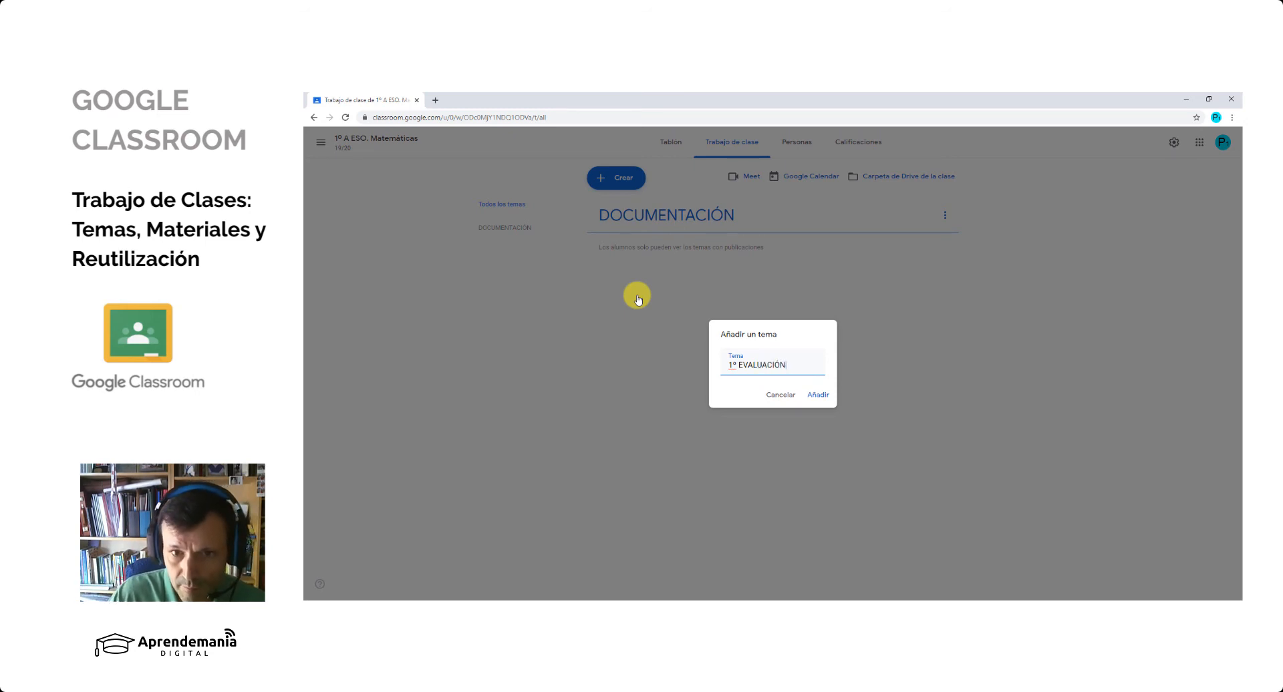
pyautogui.click(736, 365)
pyautogui.press('BackSpace')
pyautogui.write('ª')
pyautogui.click(816, 395)
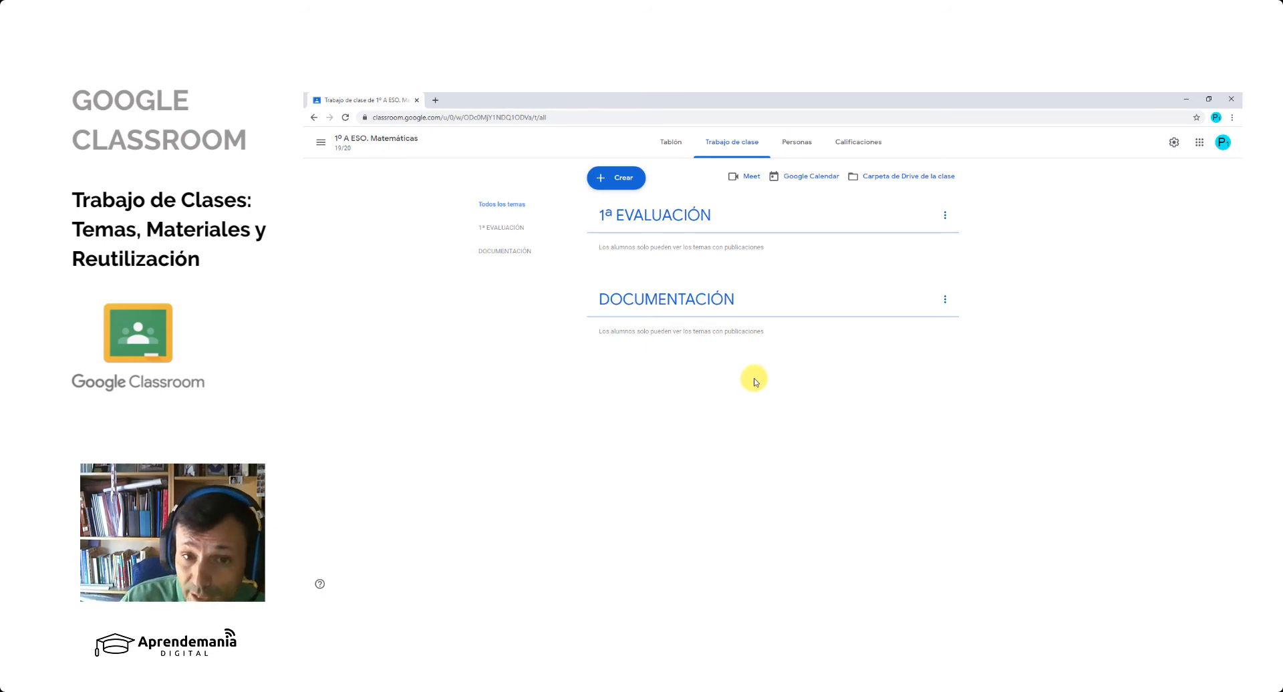
# - Reorder the classwork topics so that DOCUMENTACIÓN comes before 1ª EVALUACIÓN
pyautogui.moveTo(671, 277); pyautogui.dragTo(662, 205)
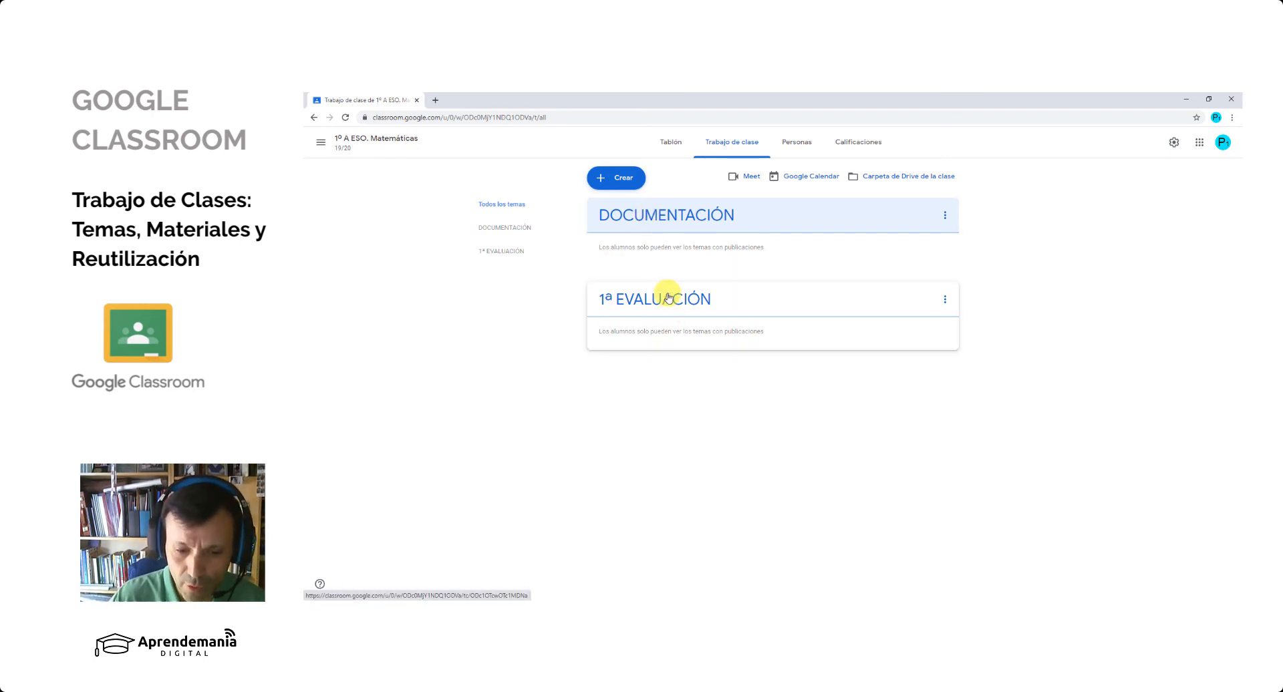
pyautogui.moveTo(687, 295); pyautogui.dragTo(691, 333)
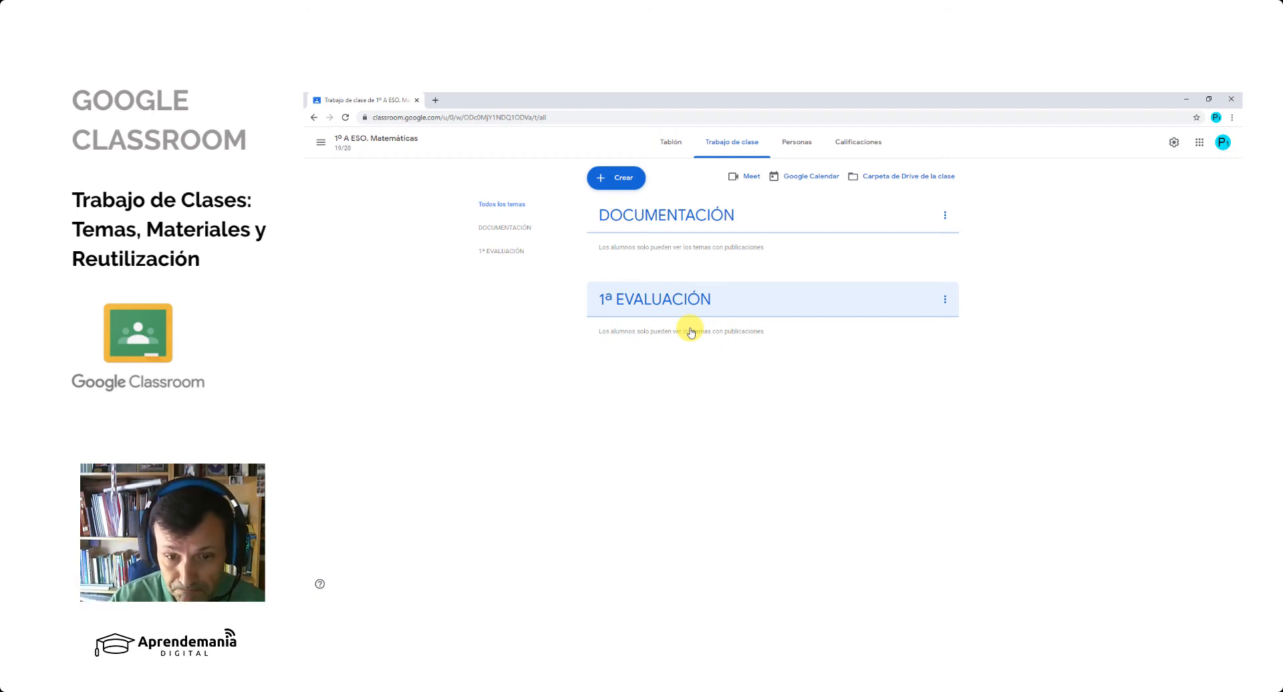
# - Switch to the contents slide in Photos and return to the teacher's classroom window
pyautogui.click(579, 611)
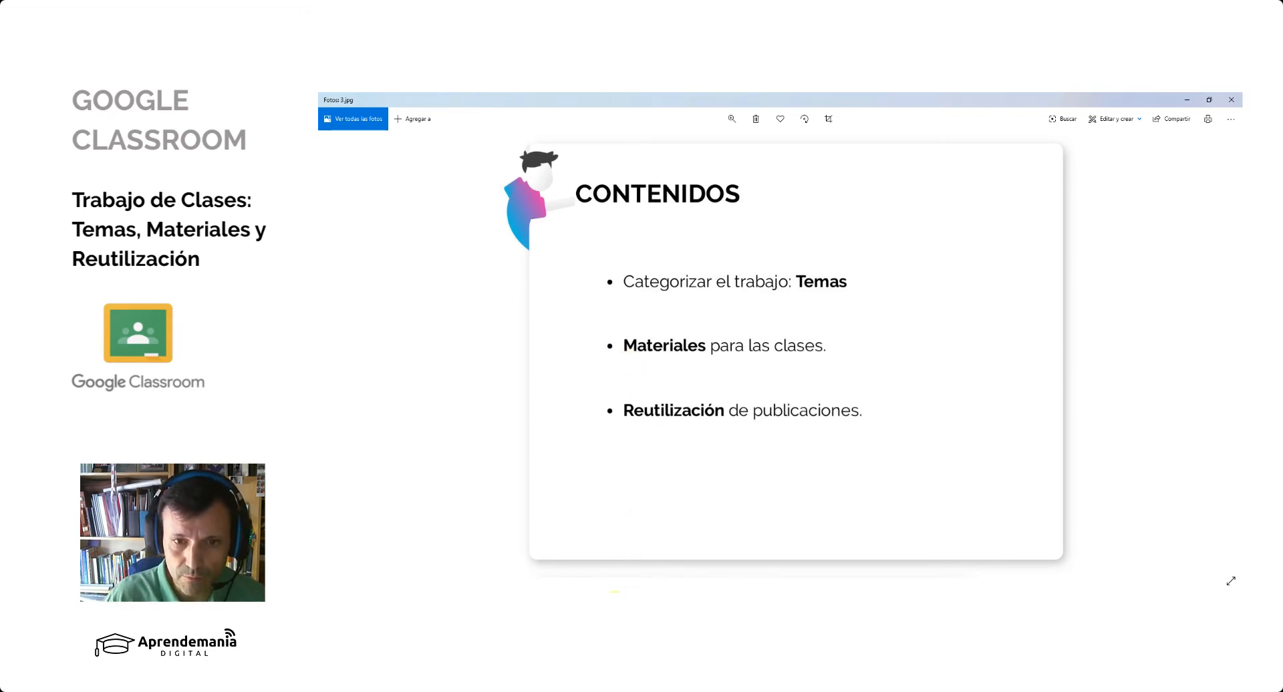
pyautogui.click(614, 599)
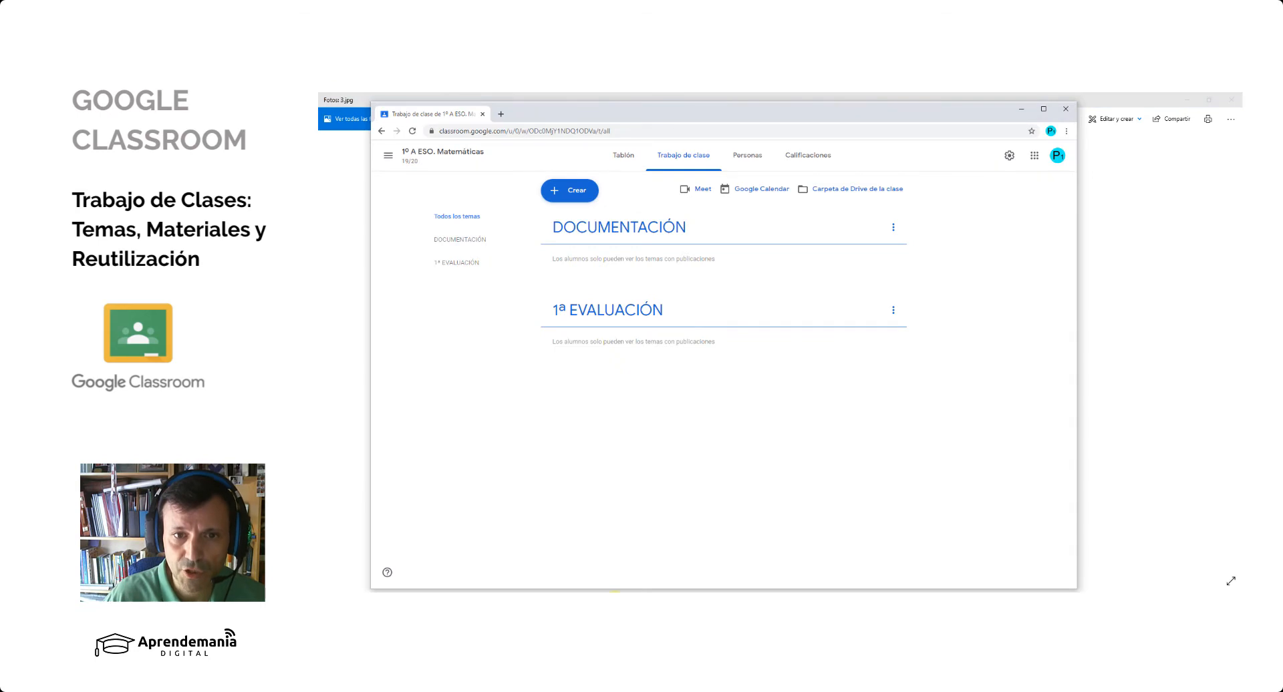
# - Maximize the Classroom window and create a new classwork material titled Teorema de Pitágoras
pyautogui.click(1043, 108)
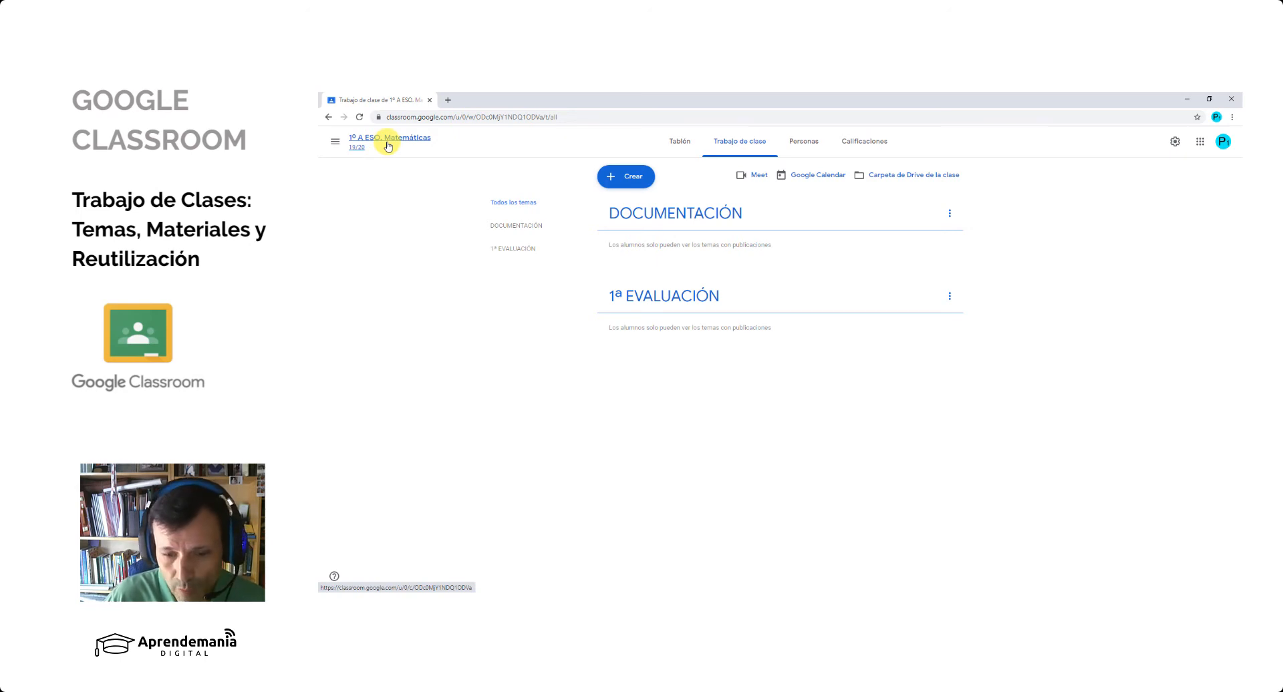
pyautogui.click(632, 178)
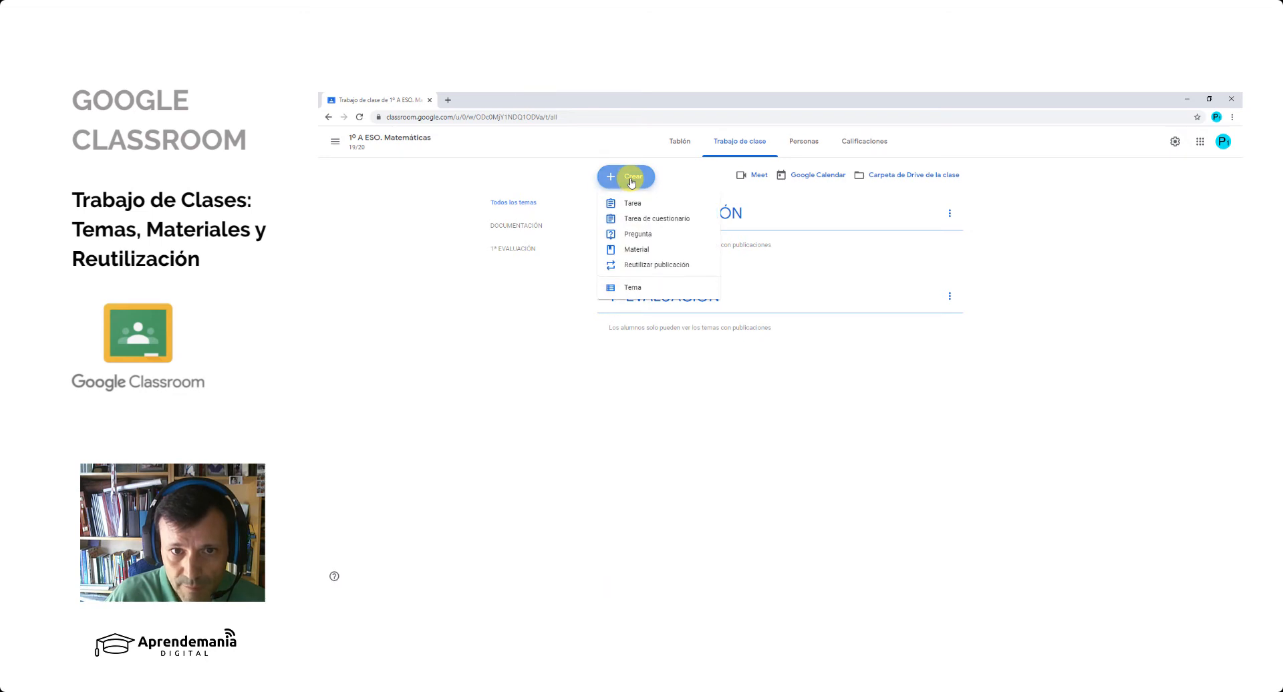
pyautogui.click(643, 250)
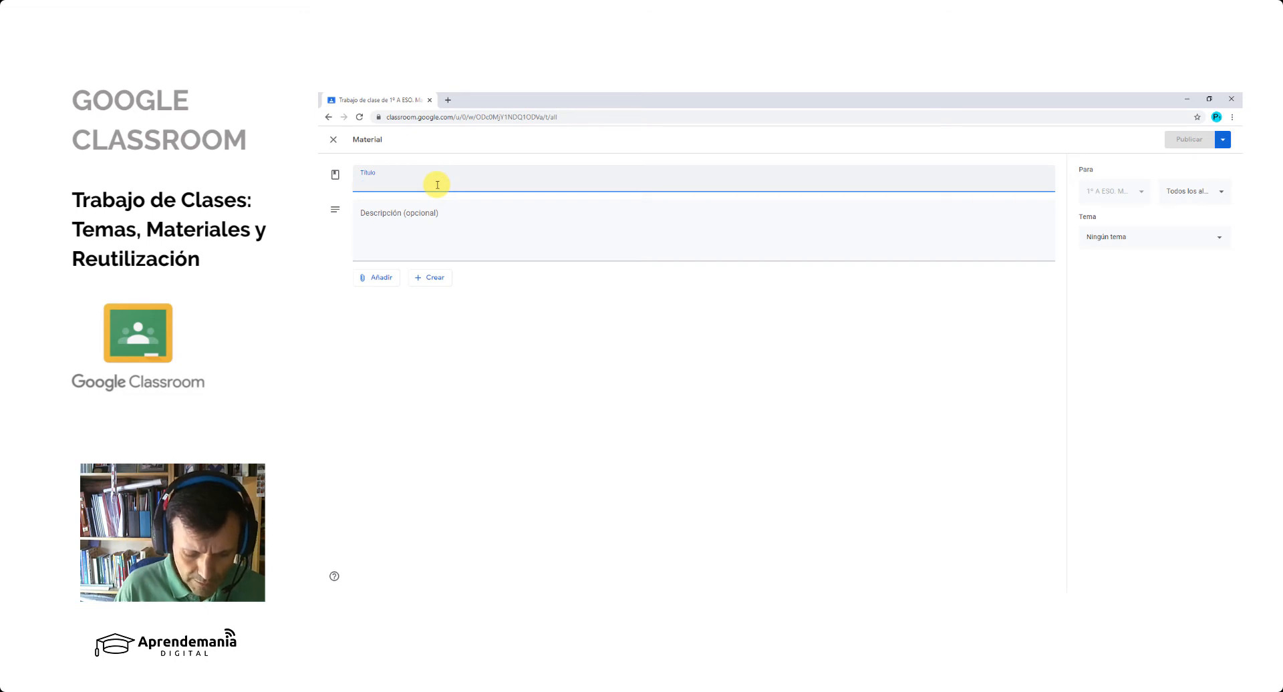
pyautogui.write('Teore')
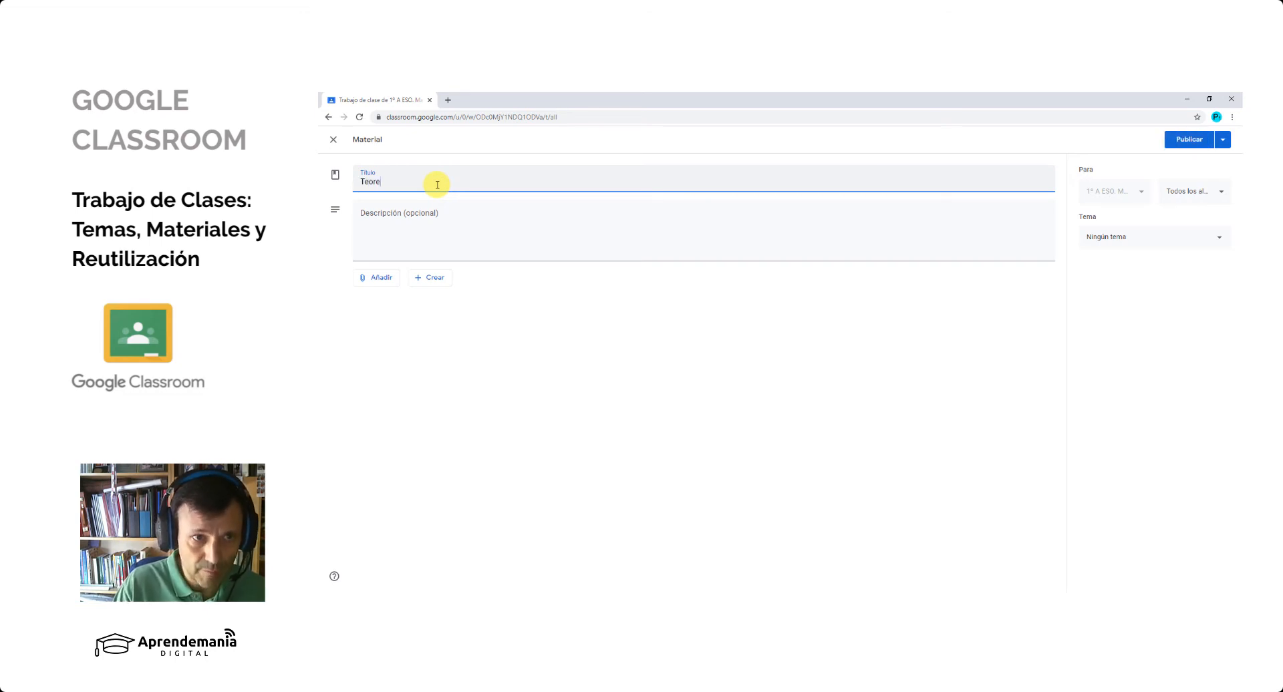
pyautogui.write('ma de Pi')
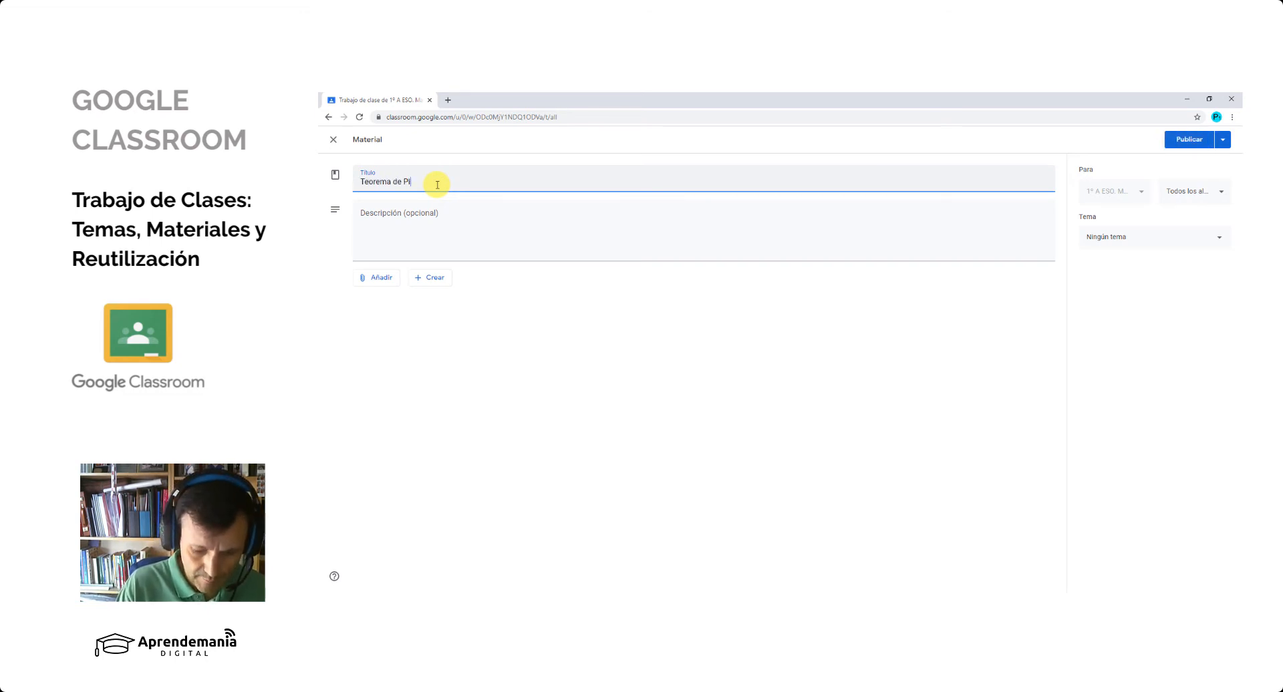
pyautogui.write('tágoras')
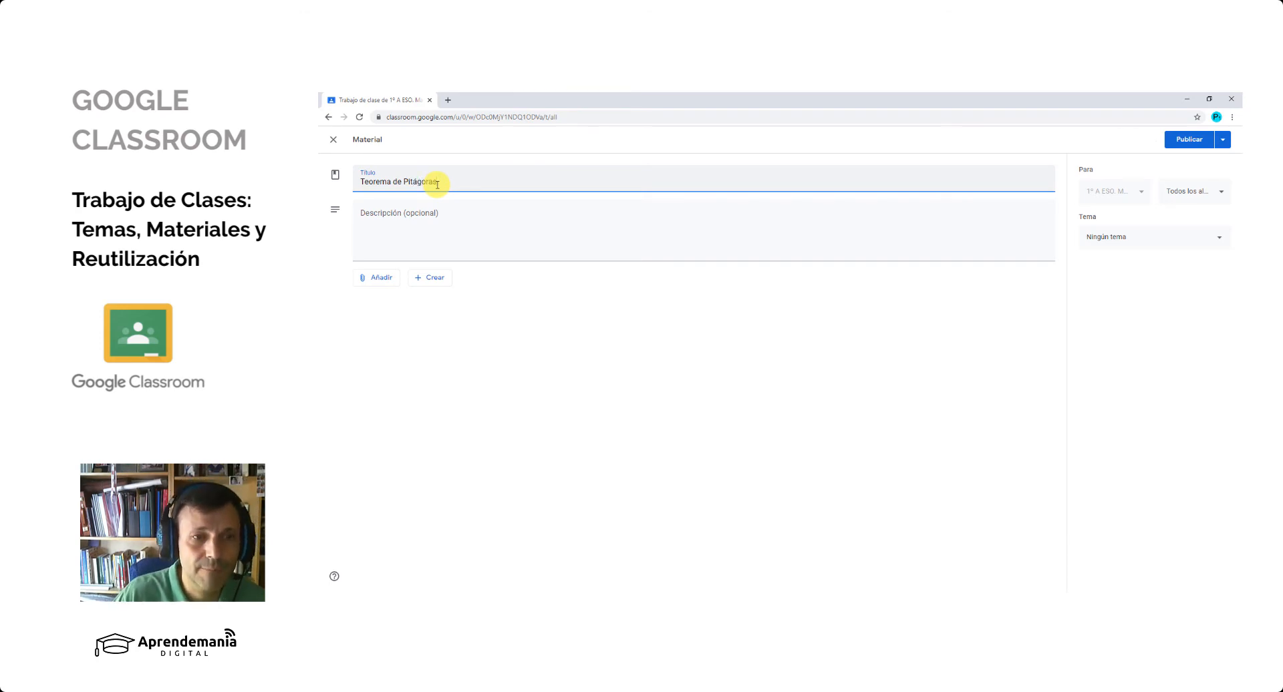
# - Enter "Descripción detallada del material" as the material's description
pyautogui.click(446, 212)
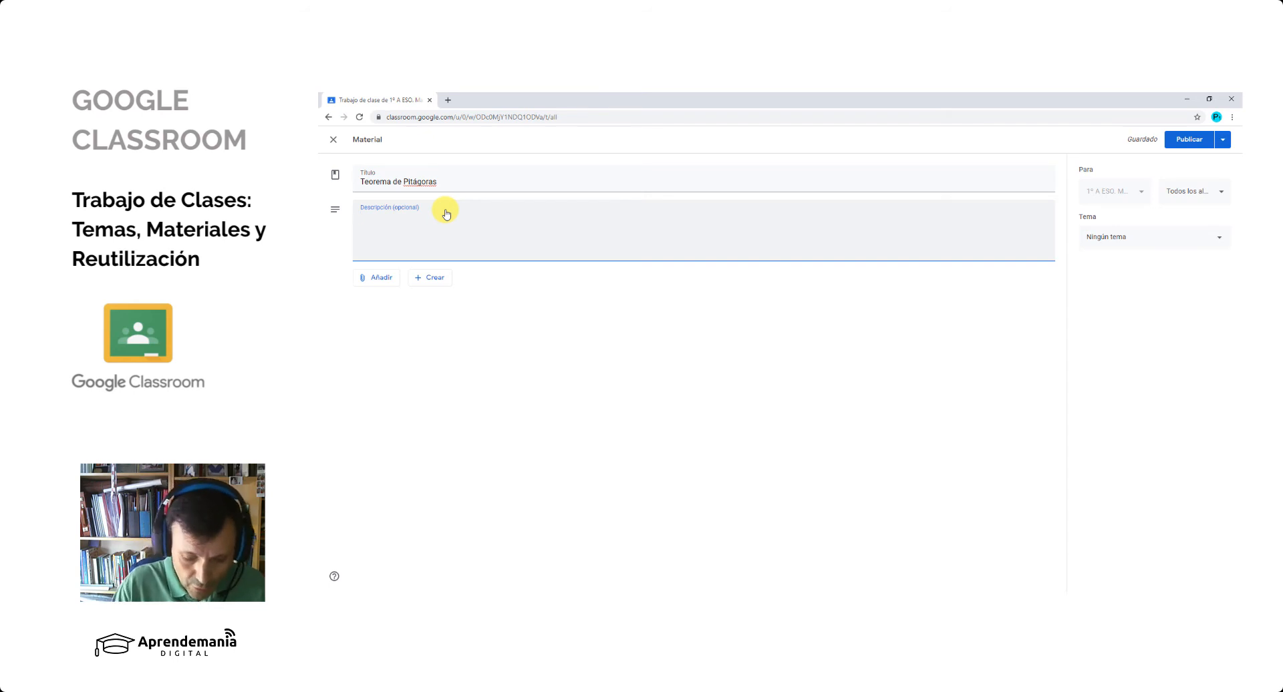
pyautogui.write('Descrip')
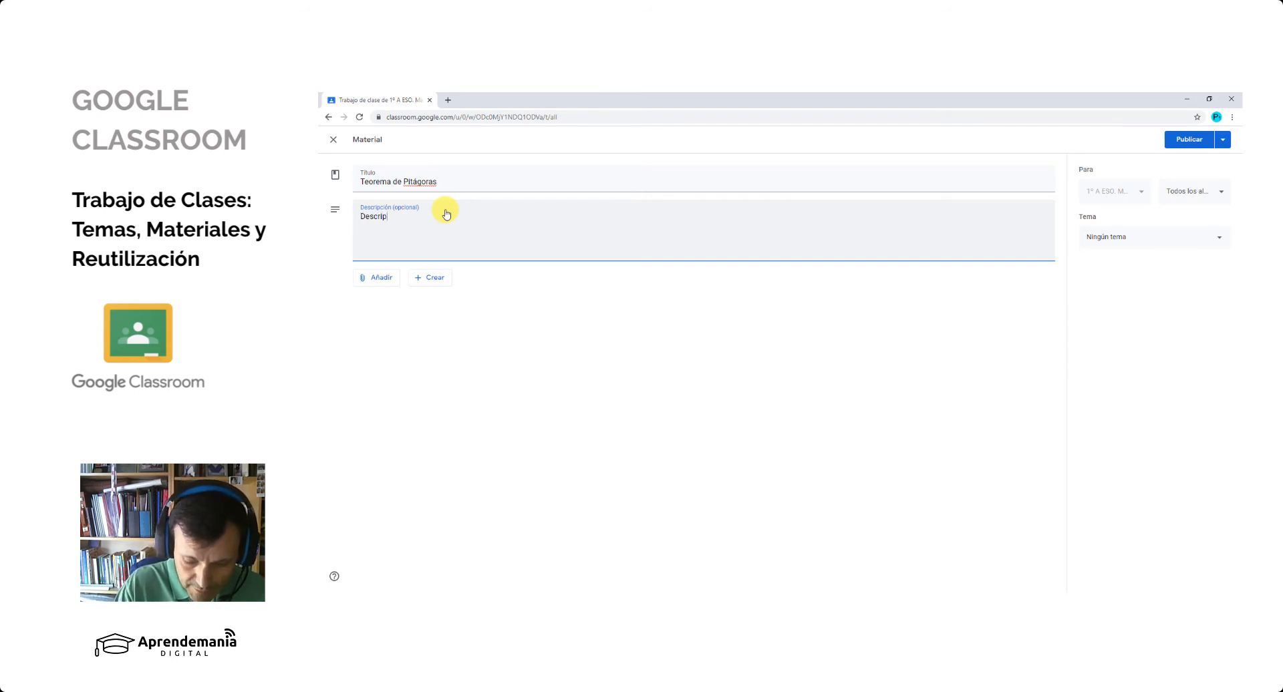
pyautogui.write('ción detal')
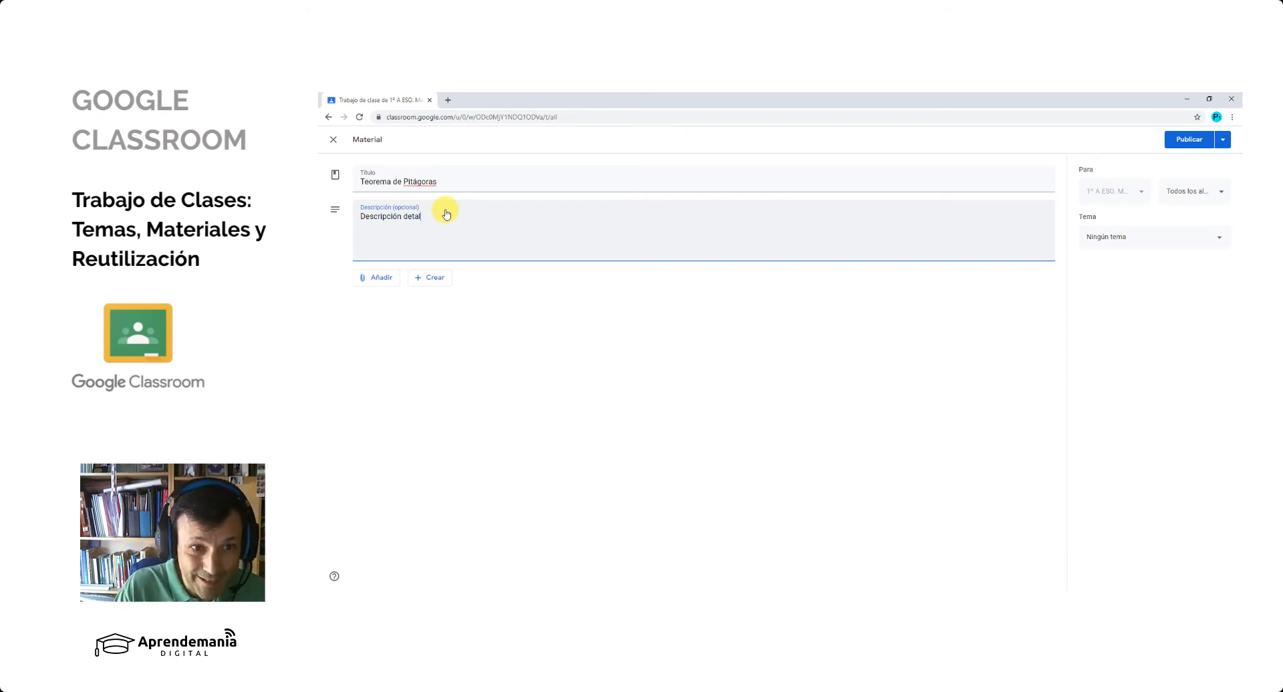
pyautogui.write('lada del material')
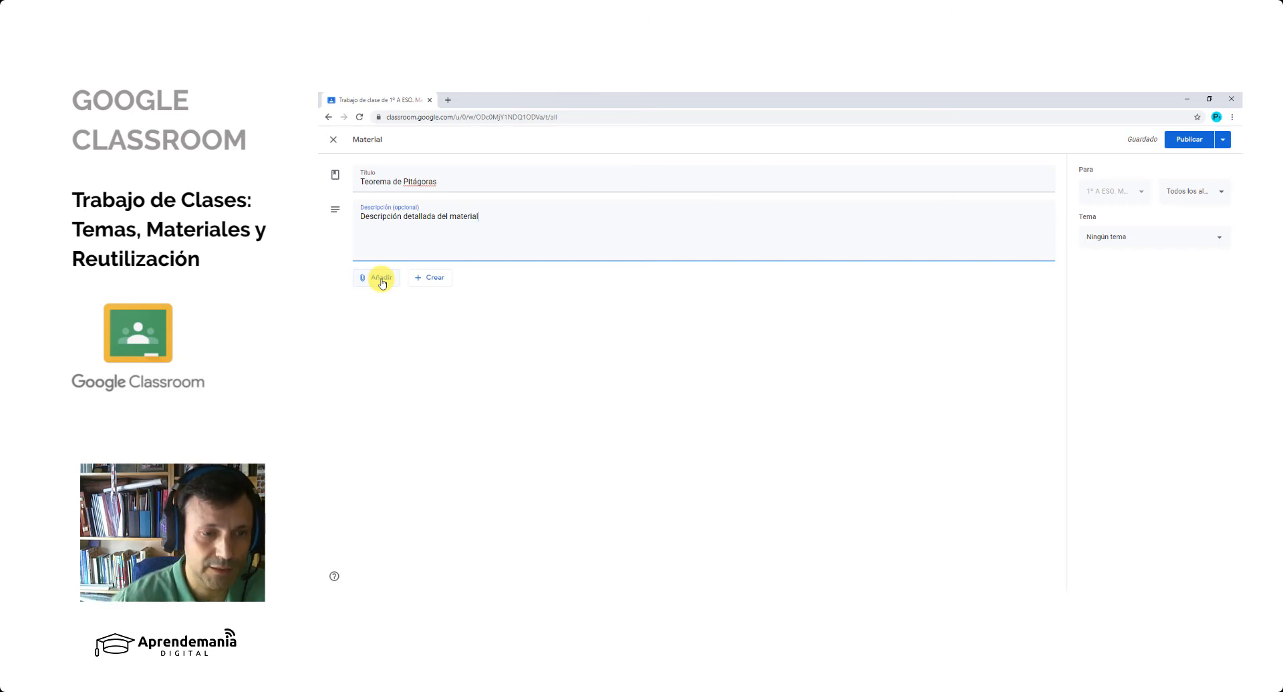
pyautogui.click(383, 284)
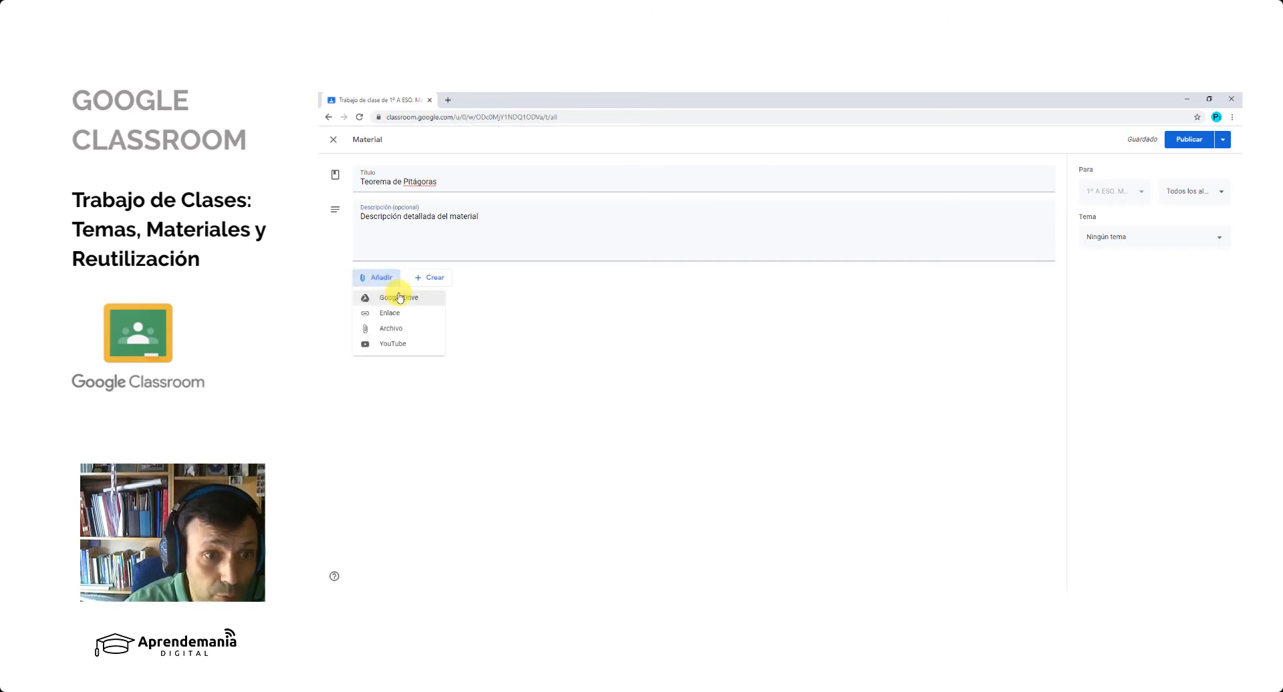
pyautogui.click(399, 297)
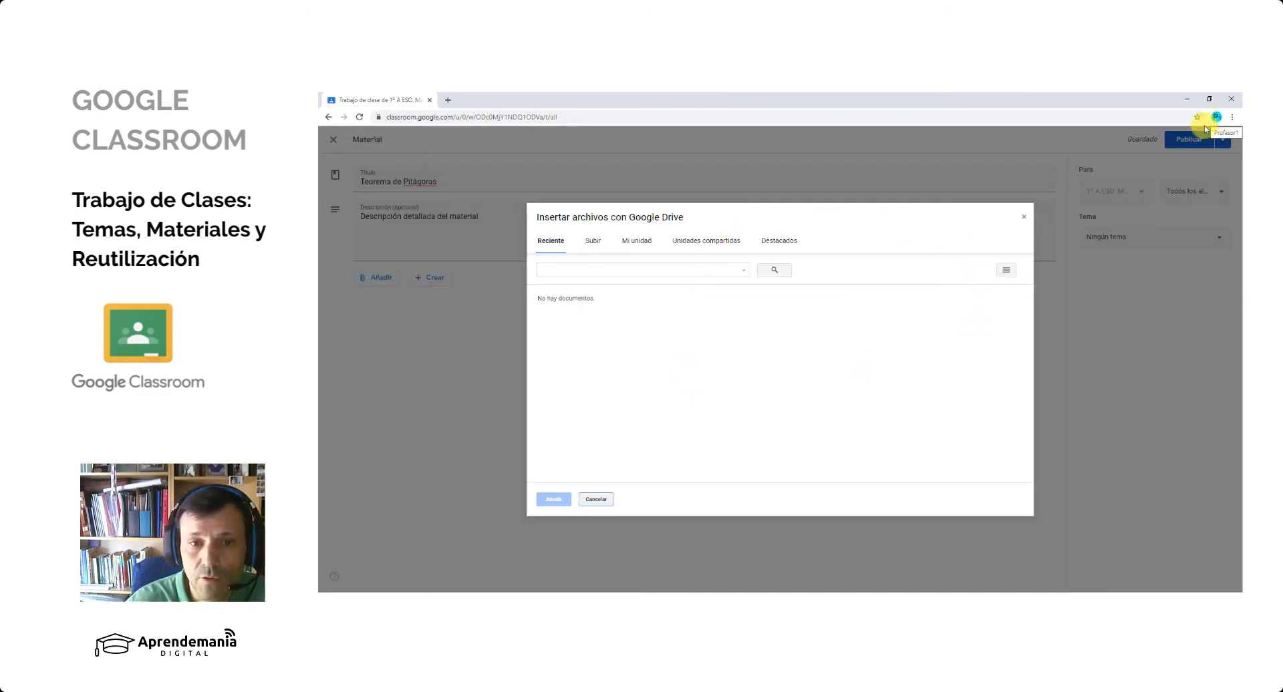
pyautogui.click(1025, 219)
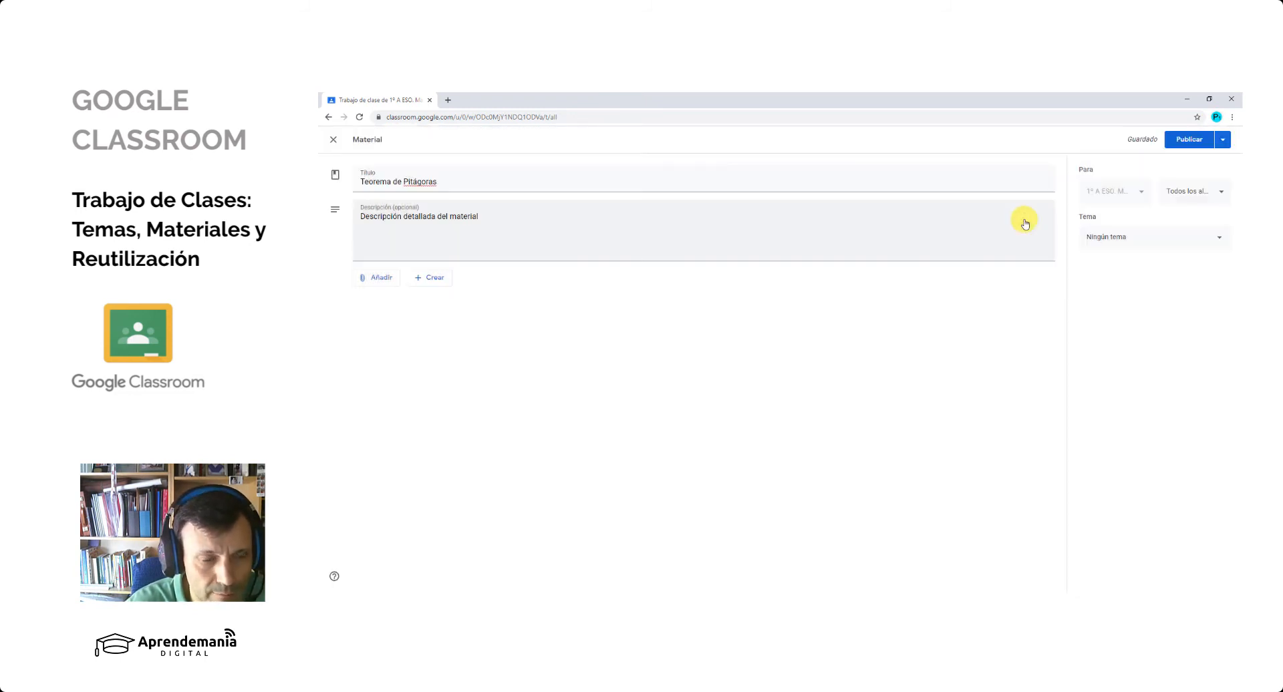
# - Start adding a link to the material, search the web for pitagoras in a new browser tab, and copy the Wikipedia article's link address
pyautogui.click(374, 278)
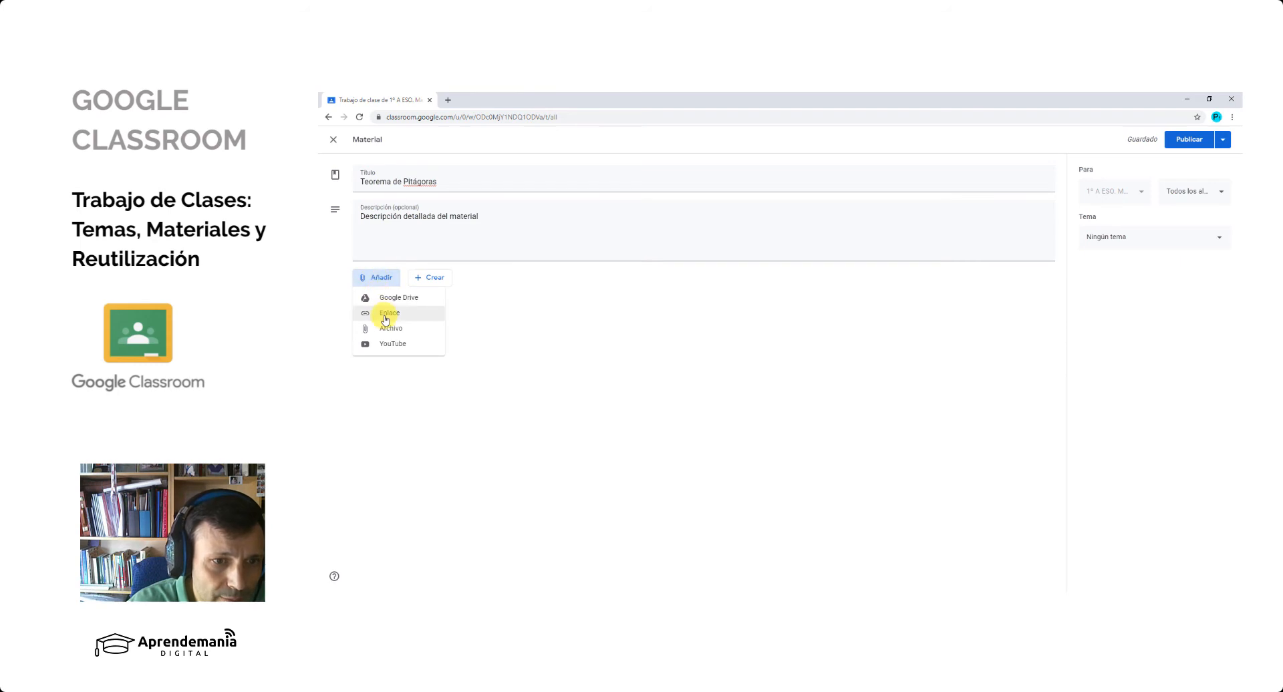
pyautogui.click(385, 314)
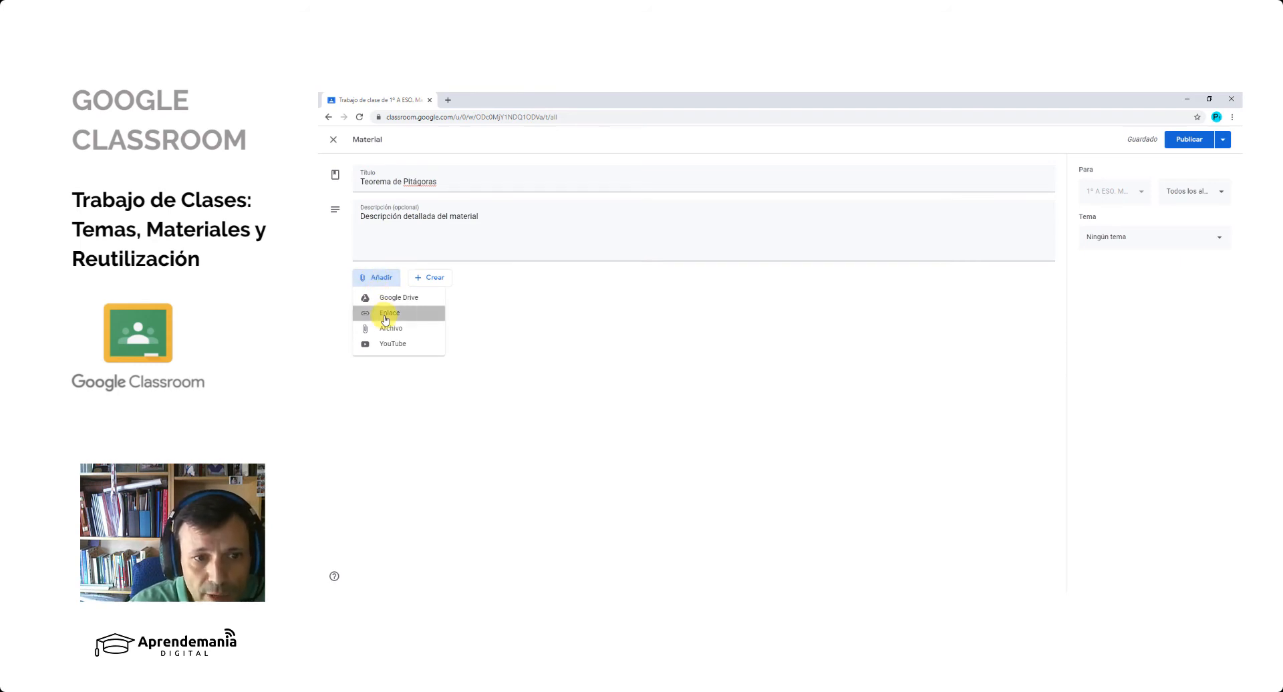
pyautogui.click(448, 99)
pyautogui.write('pita')
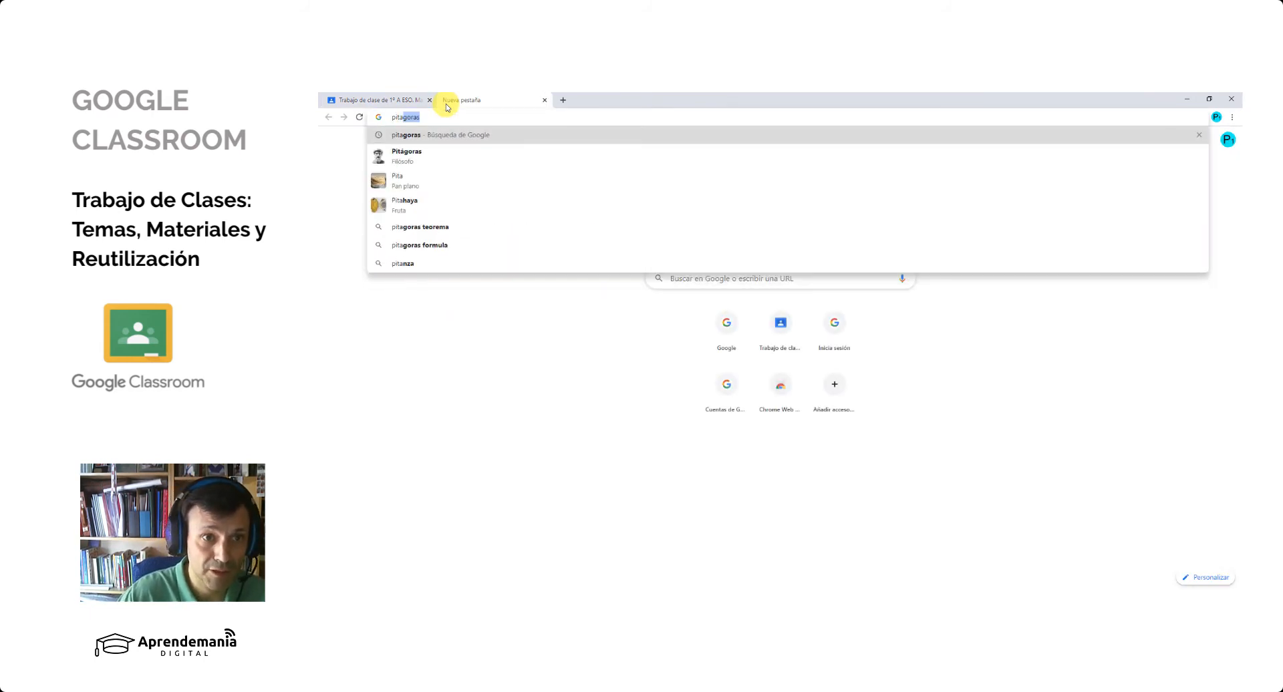
pyautogui.press('Return')
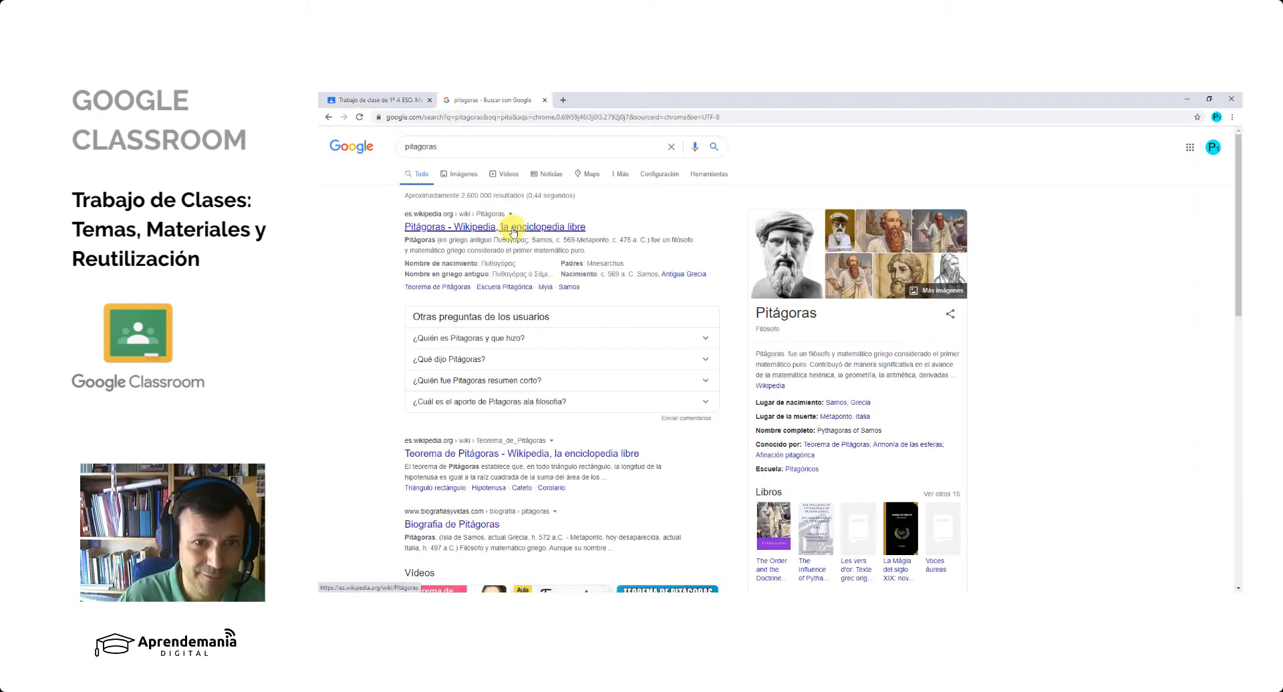
pyautogui.rightClick(513, 231)
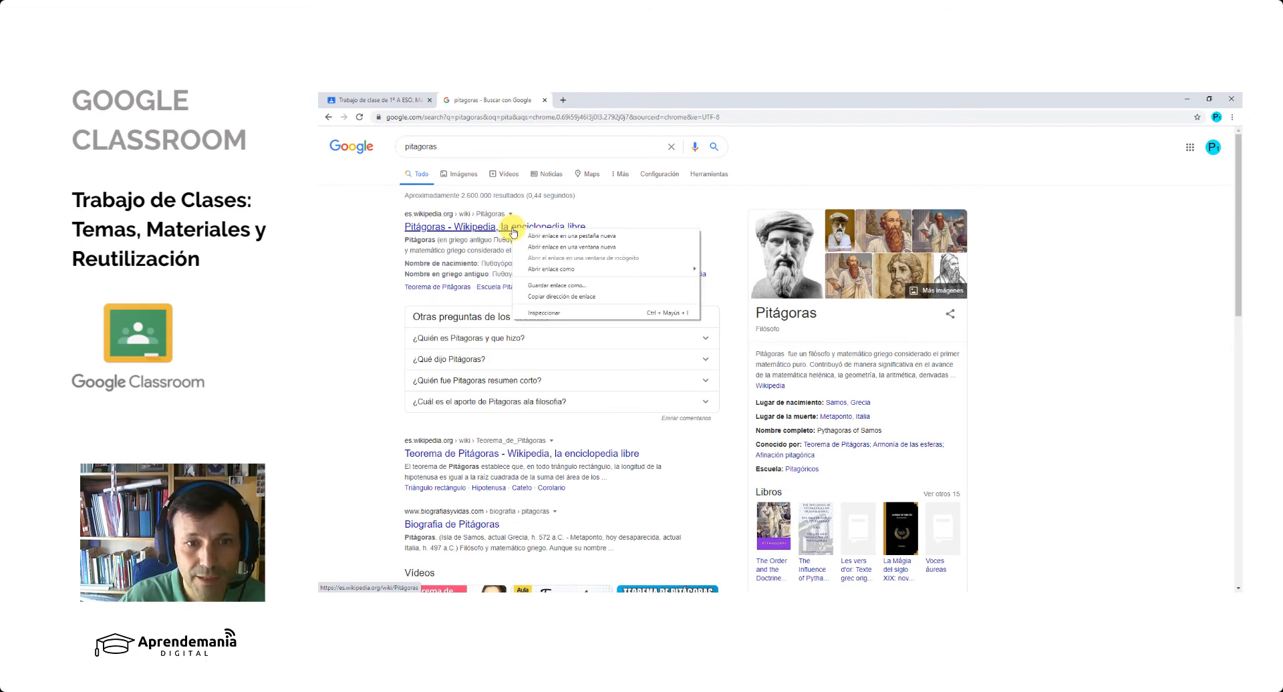
pyautogui.click(551, 298)
# - Return to the Classroom material and attach the copied Wikipedia link for Pitágoras
pyautogui.click(376, 100)
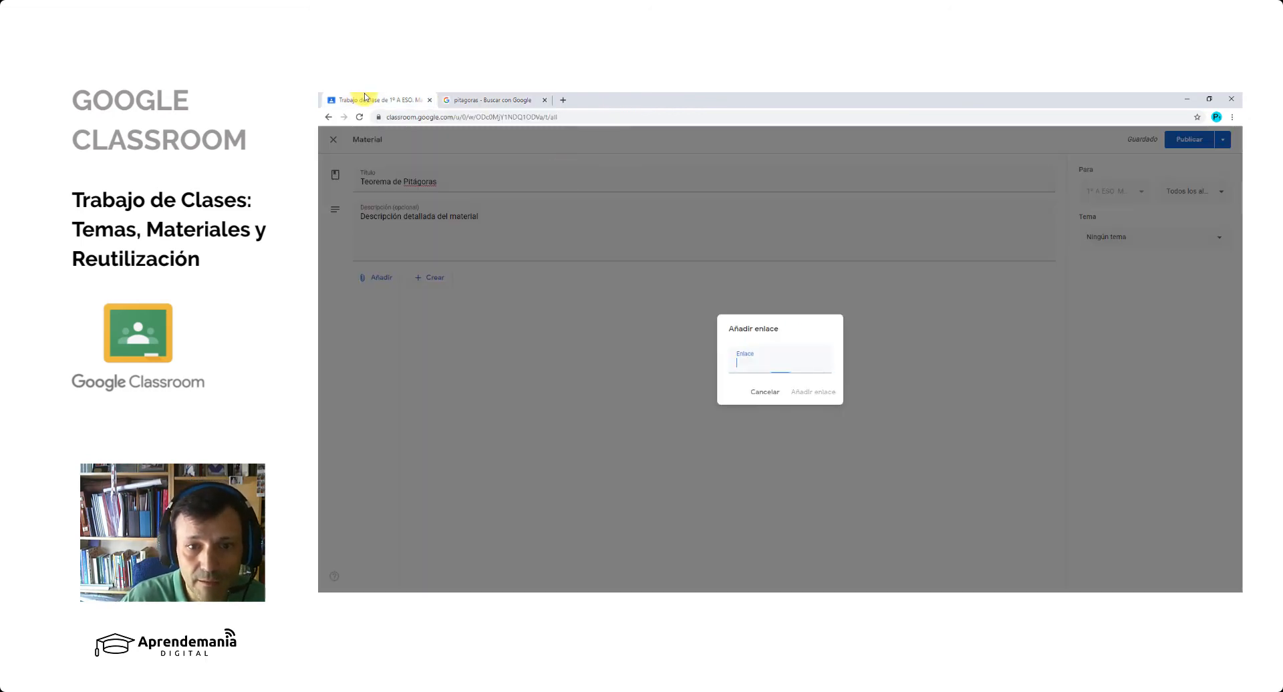
pyautogui.rightClick(753, 369)
pyautogui.click(776, 445)
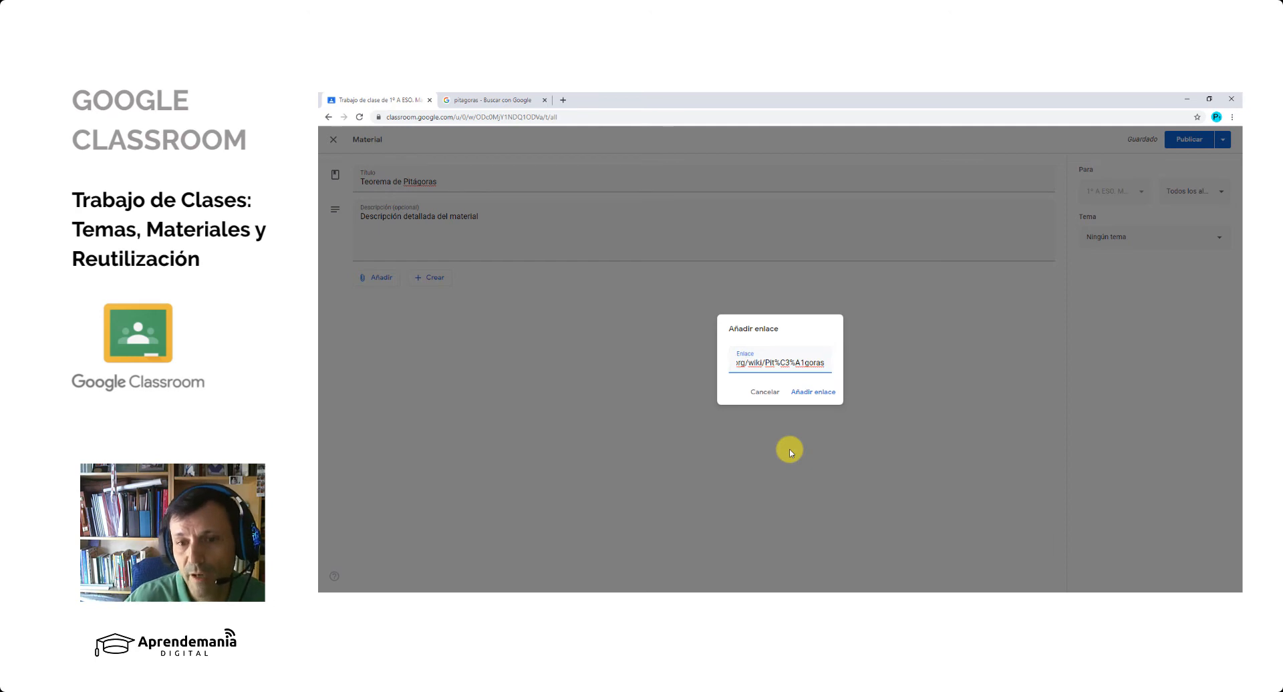
pyautogui.click(818, 392)
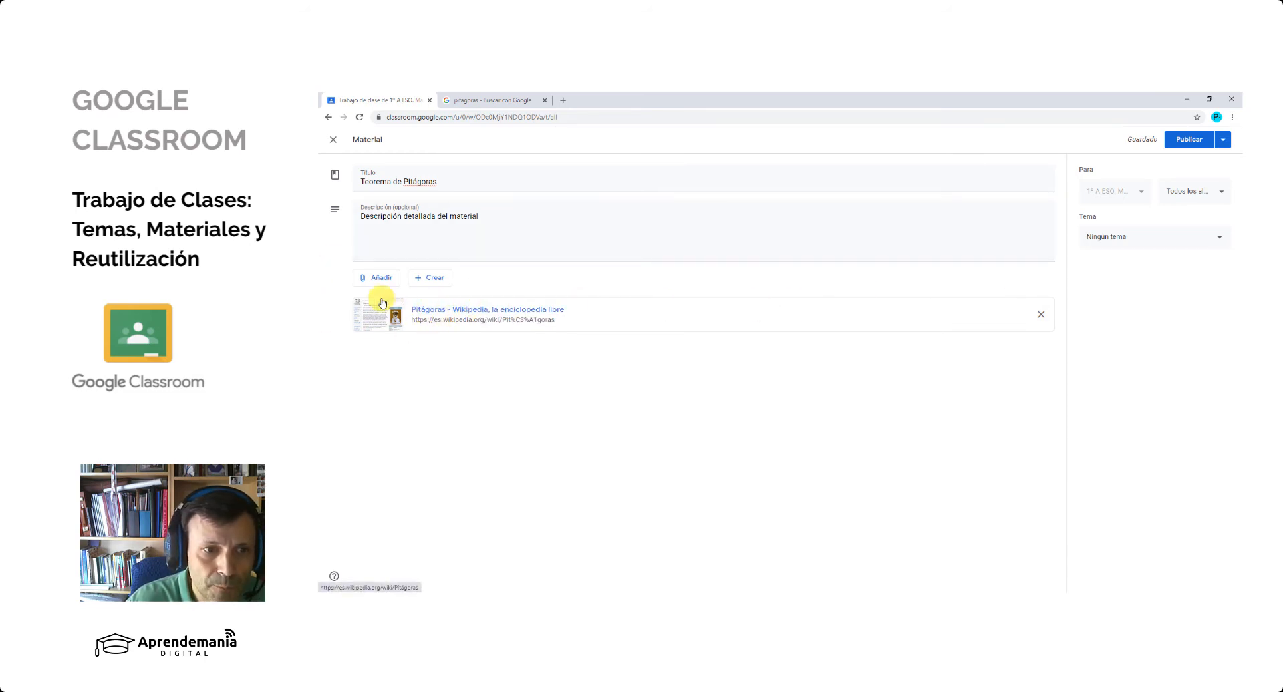
# - Upload the file 3eso14triangulo.pdf from the Escritorio folder as an attachment to the material
pyautogui.click(376, 278)
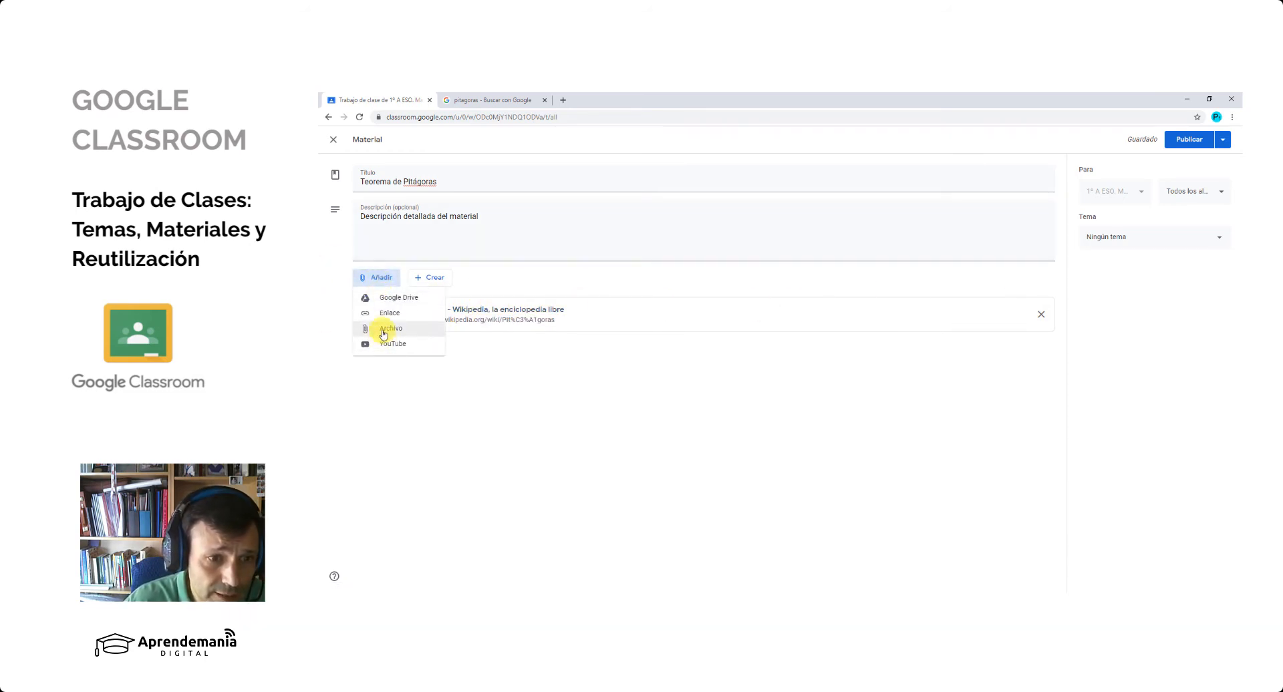
pyautogui.click(384, 330)
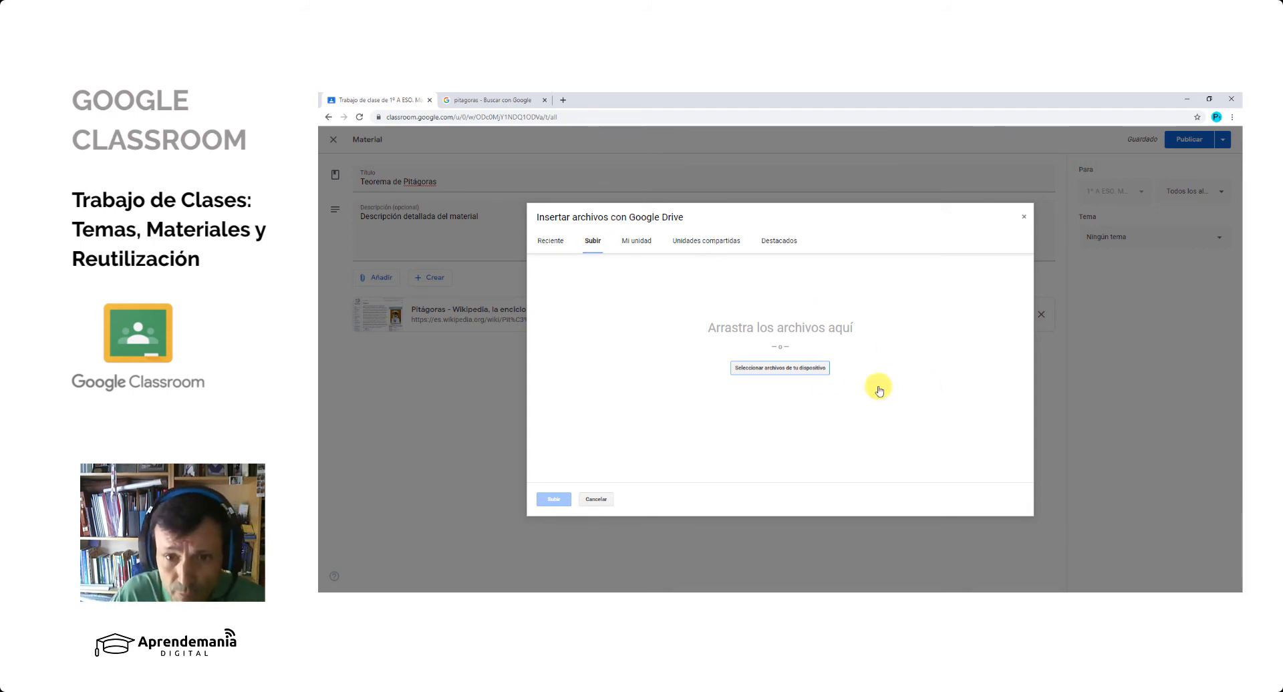
pyautogui.click(800, 372)
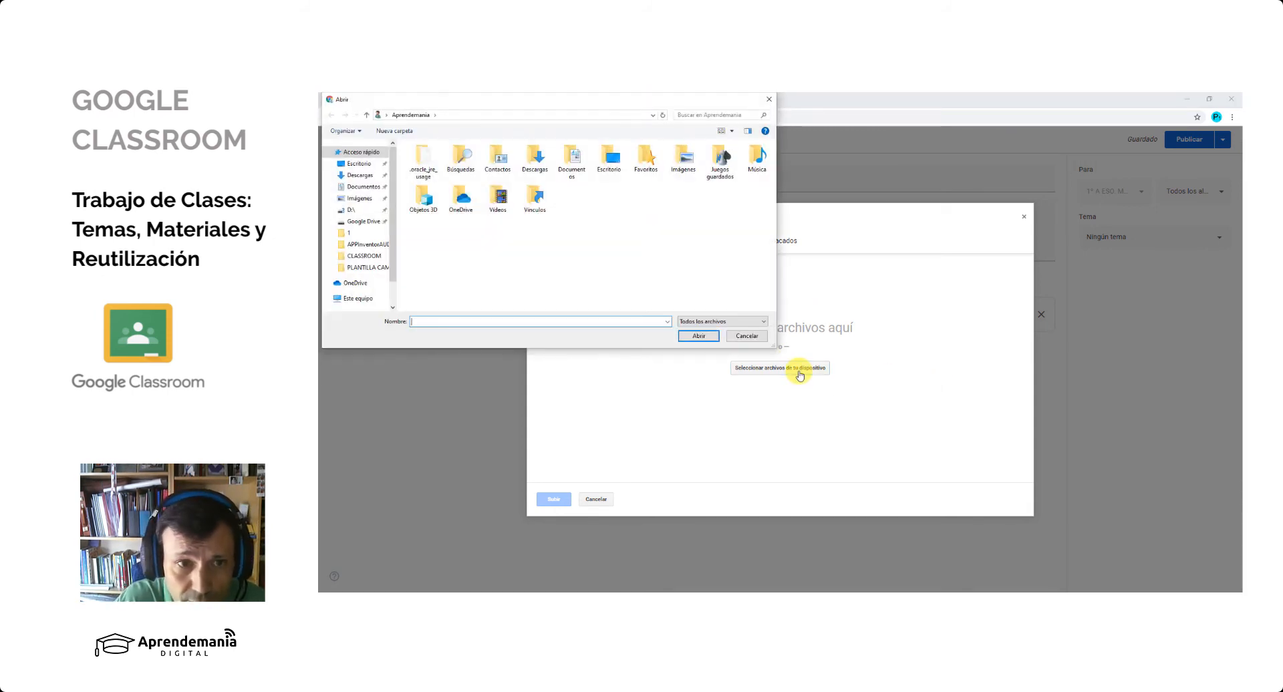
pyautogui.click(360, 164)
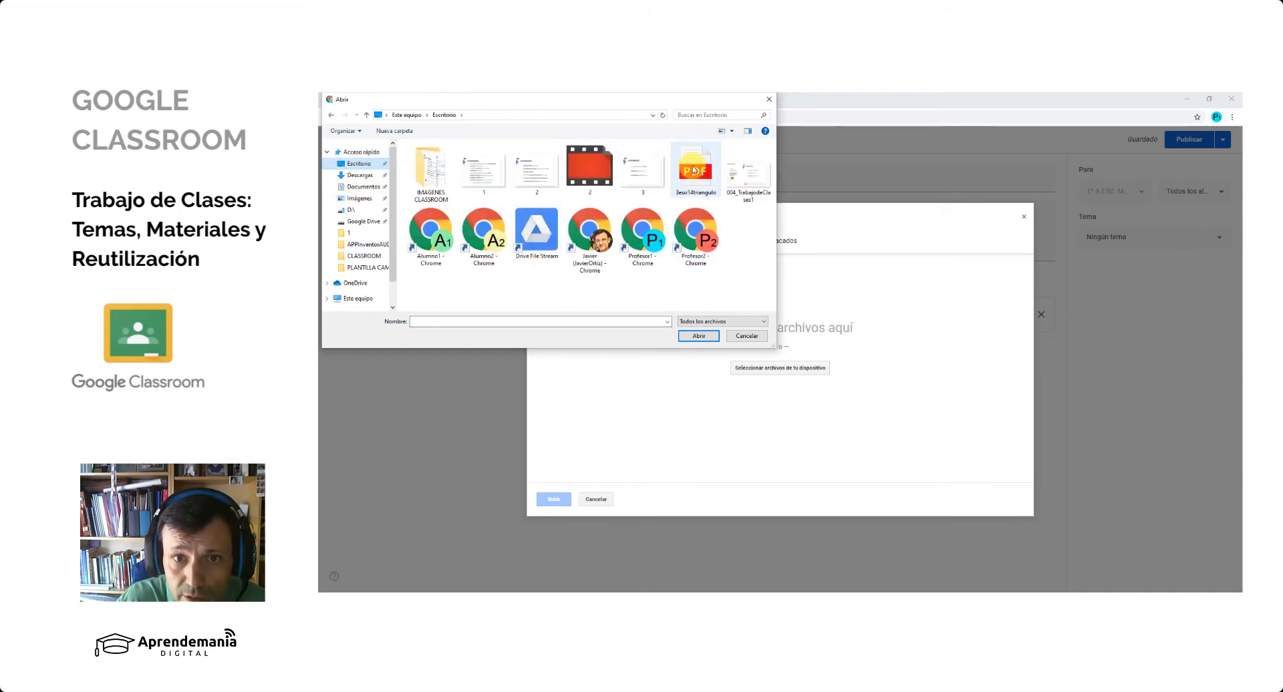
pyautogui.click(695, 171)
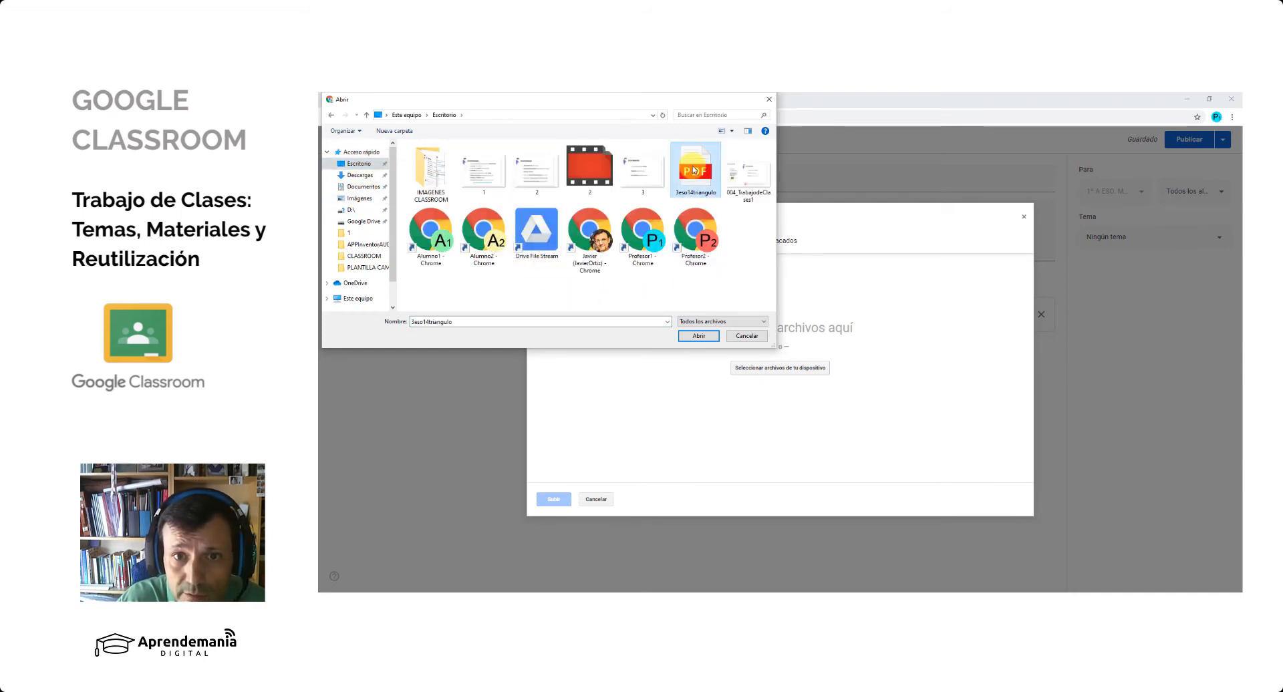
pyautogui.click(699, 335)
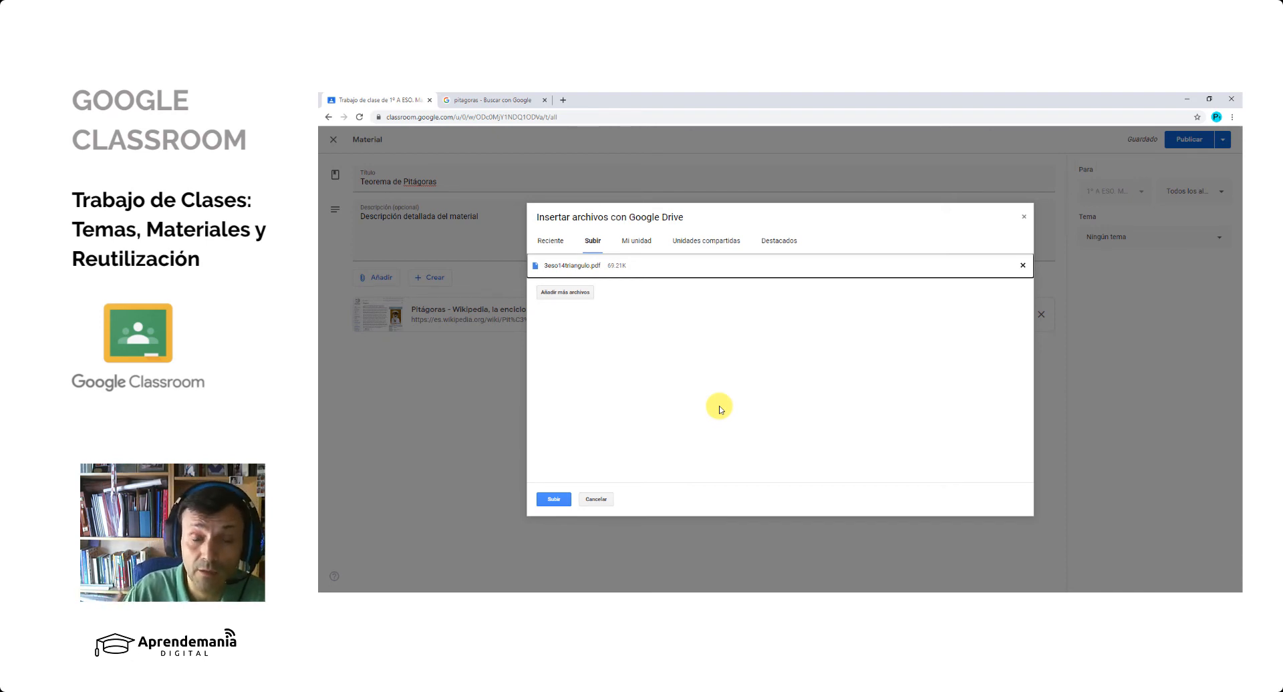
pyautogui.click(552, 503)
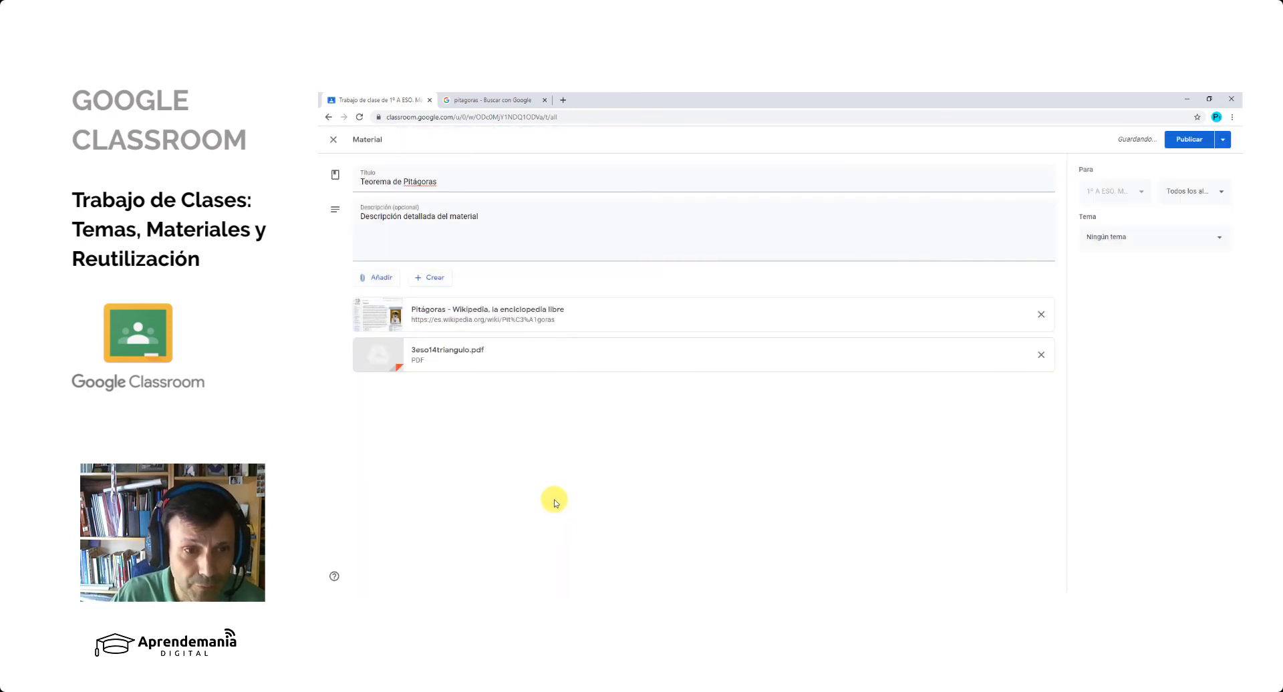
# - Search YouTube for pitagoras and attach the video TEOREMA DE PITÁGORAS Super facil to the material
pyautogui.click(385, 281)
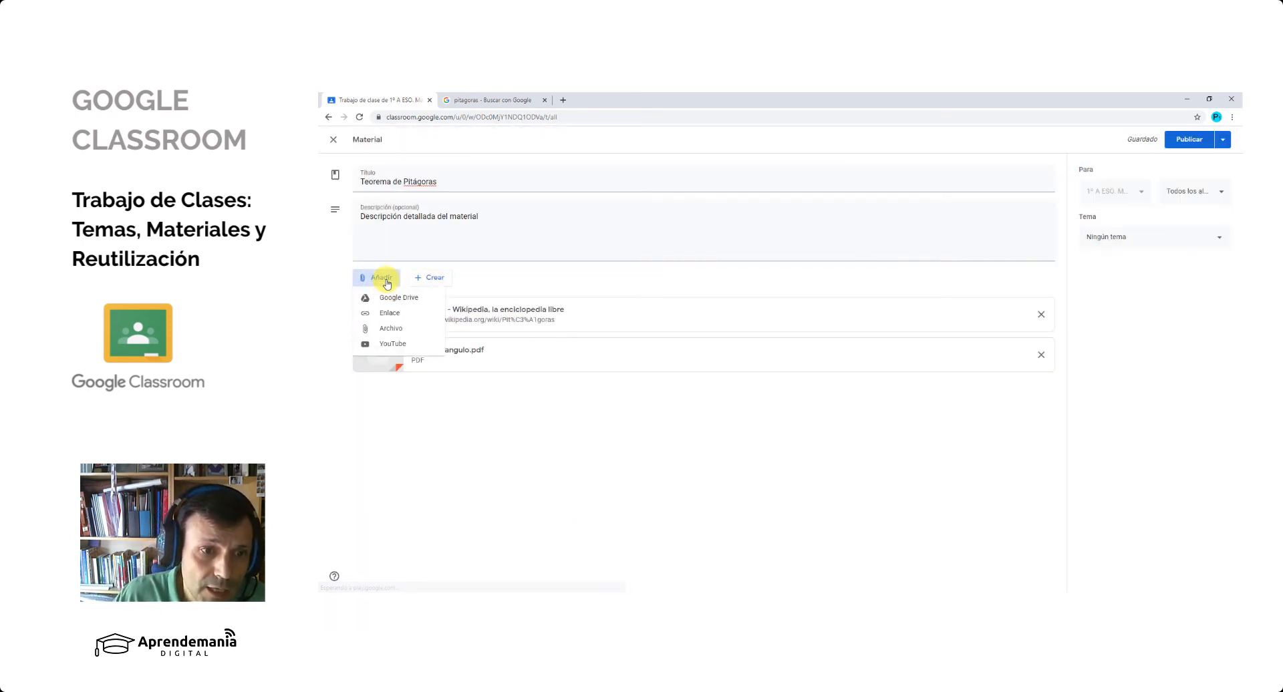
pyautogui.click(407, 348)
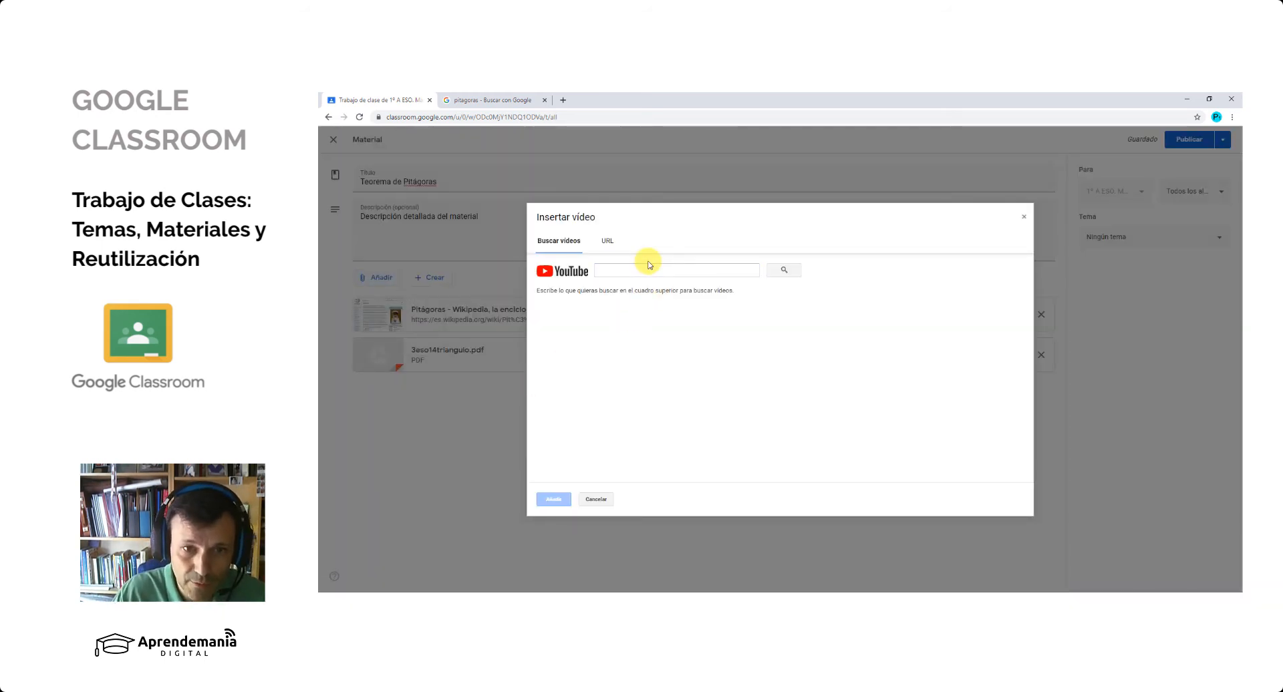
pyautogui.click(650, 270)
pyautogui.write('pitago')
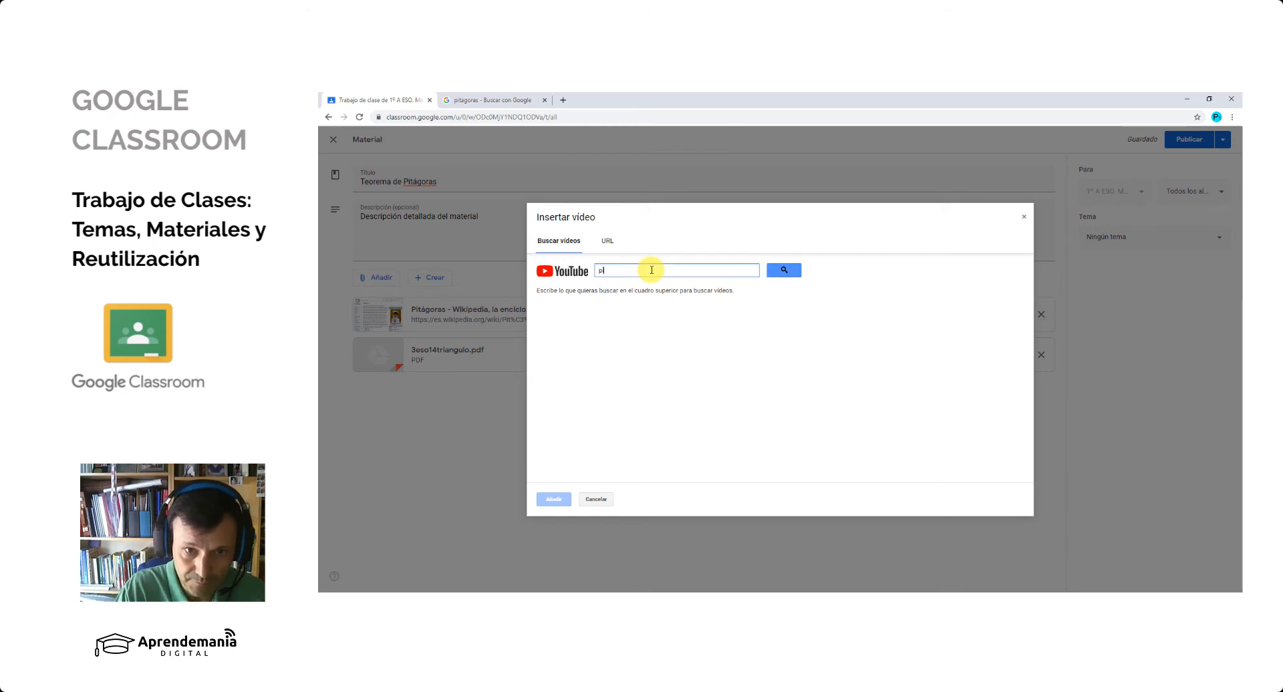
pyautogui.write('ras')
pyautogui.press('Return')
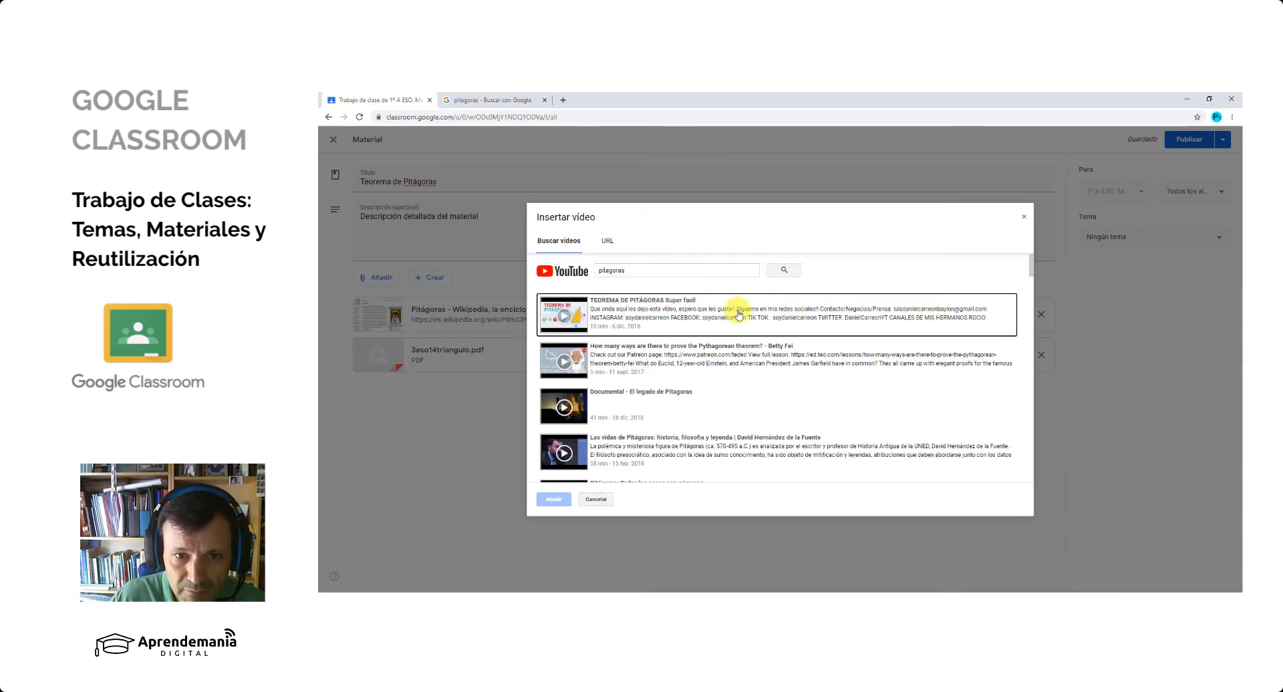
pyautogui.click(662, 306)
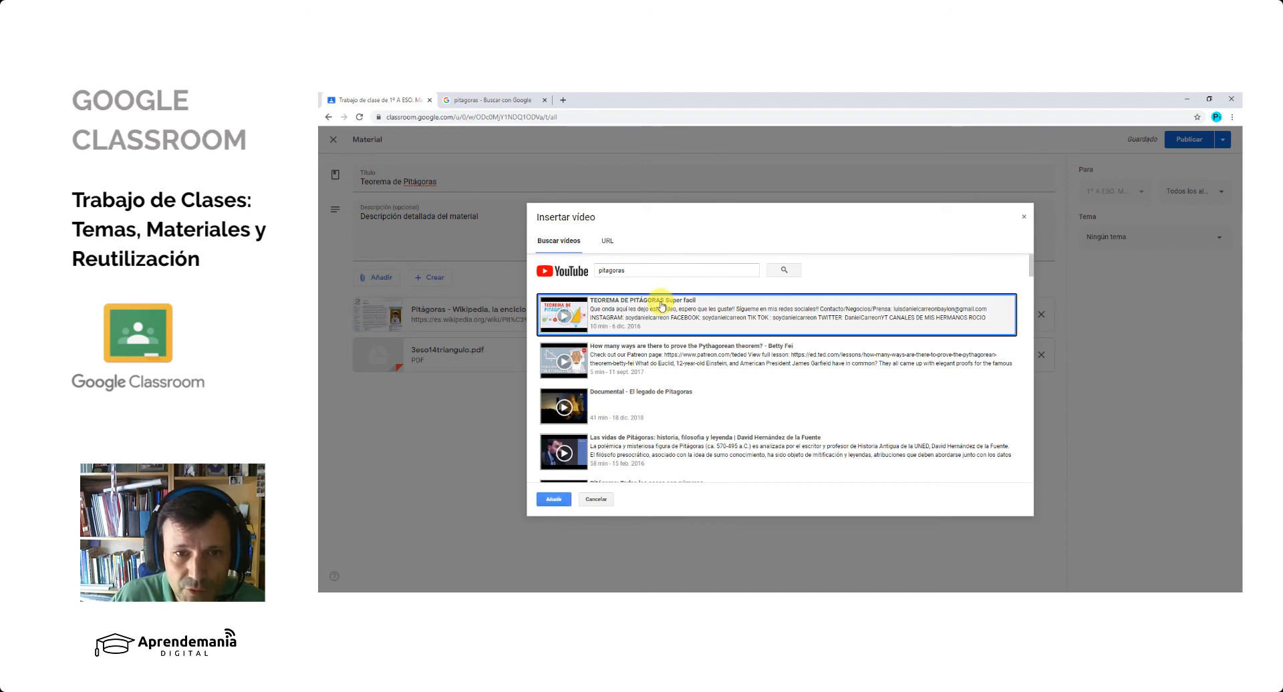
pyautogui.click(559, 500)
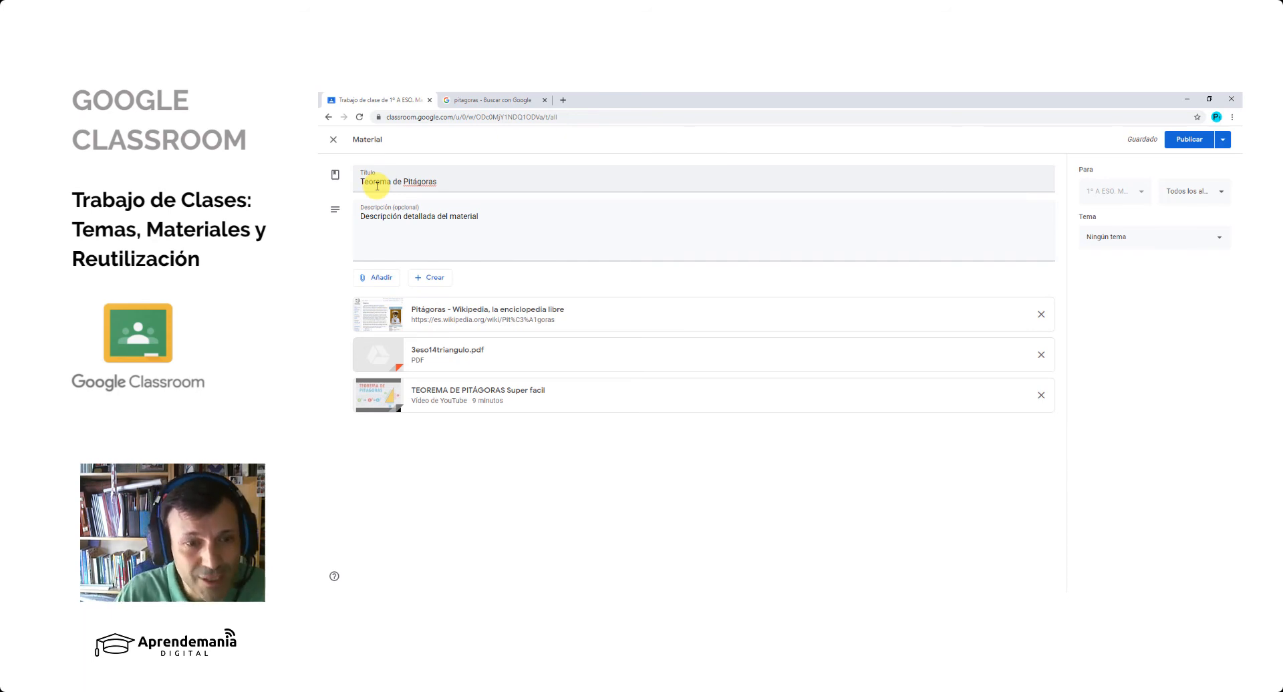
# - Create a new Google Docs document as an attachment to the material, dismiss its notice, and name it PITAGORAS
pyautogui.click(442, 281)
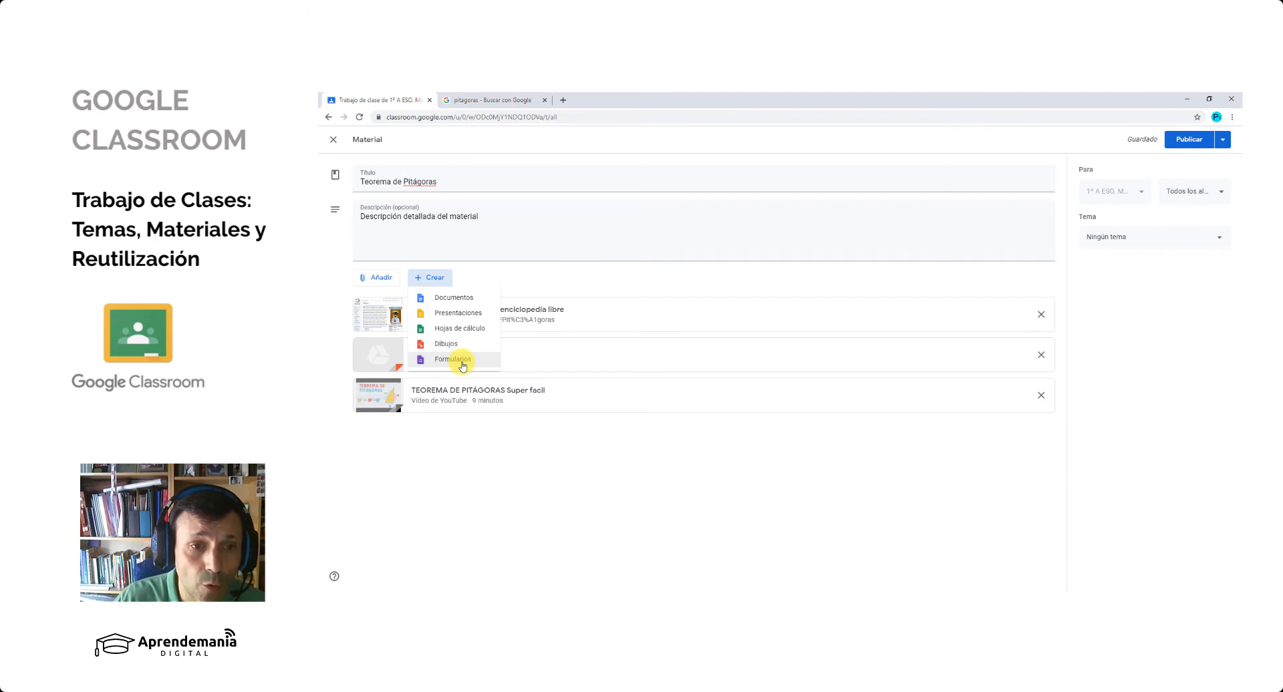
pyautogui.click(463, 302)
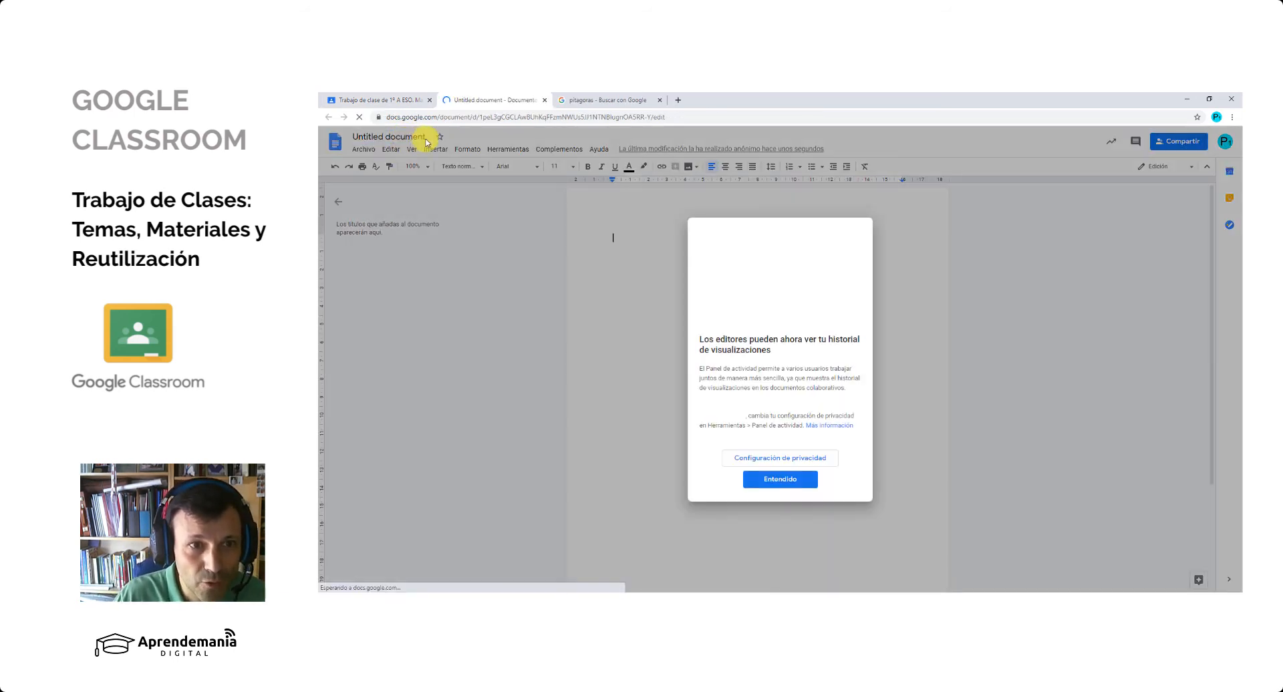
pyautogui.click(780, 479)
pyautogui.click(415, 136)
pyautogui.write('PITAGORAS')
# - Write "Información sobre el teorema de pitágoras ..." in the PITAGORAS document and close it to return to the material
pyautogui.click(655, 237)
pyautogui.write('Información sobre el teorema de pitágoras ....')
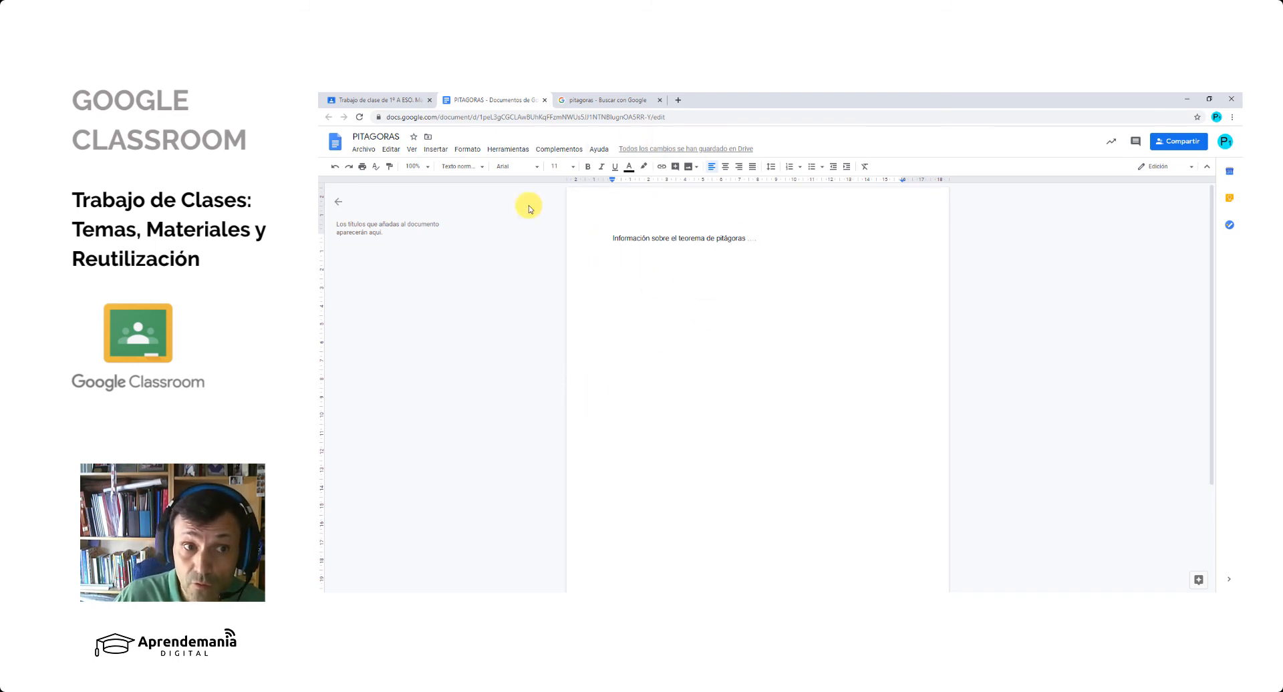
pyautogui.click(365, 156)
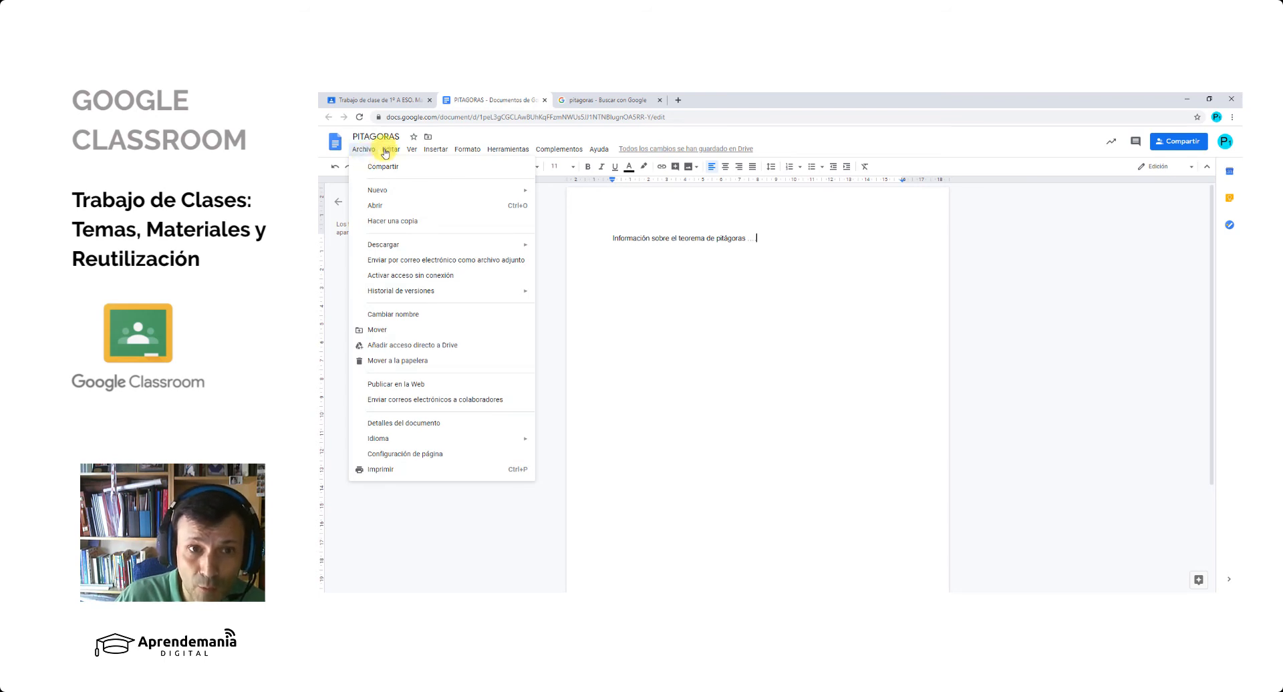
pyautogui.click(365, 153)
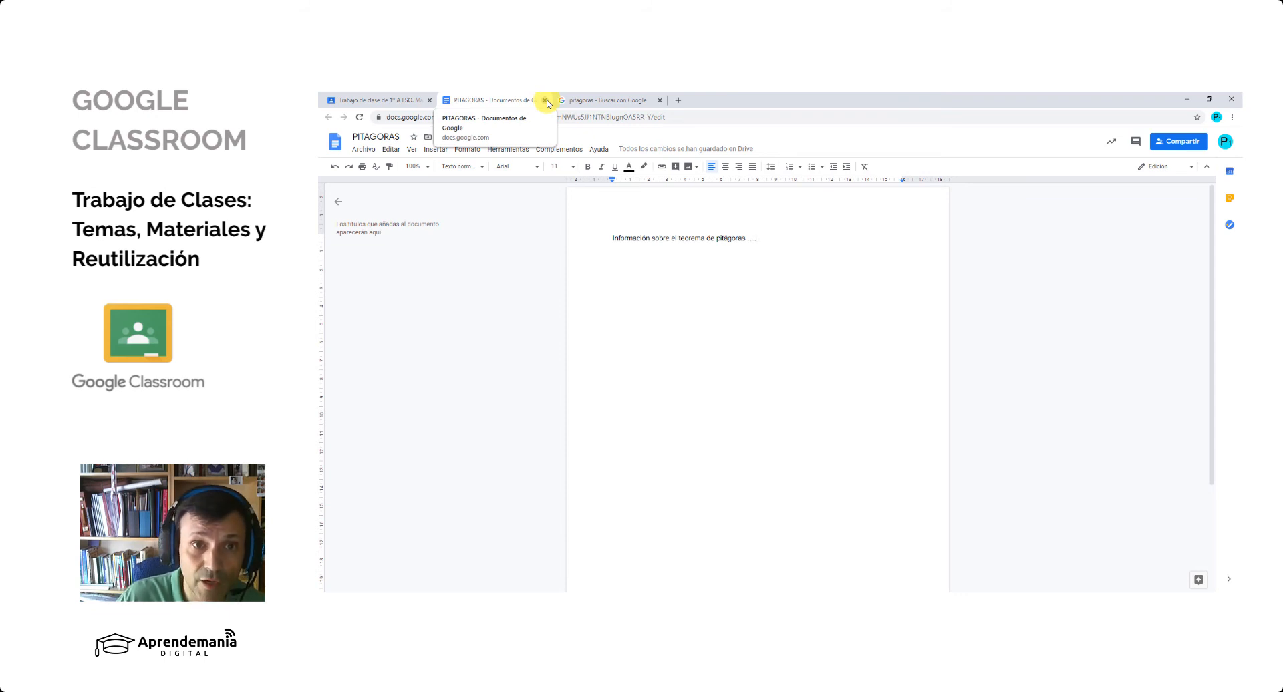
pyautogui.click(546, 101)
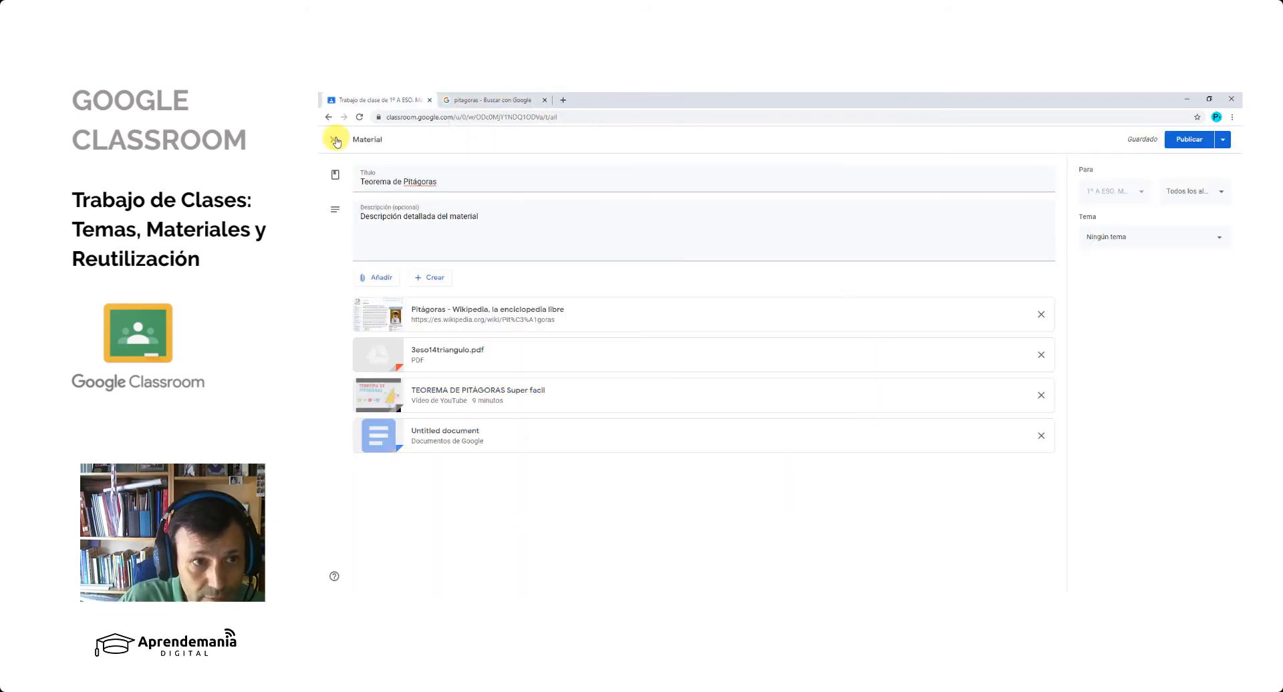
# - Leave the Teorema de Pitágoras draft, reopen it for editing, and check the attached PITAGORAS document
pyautogui.click(360, 119)
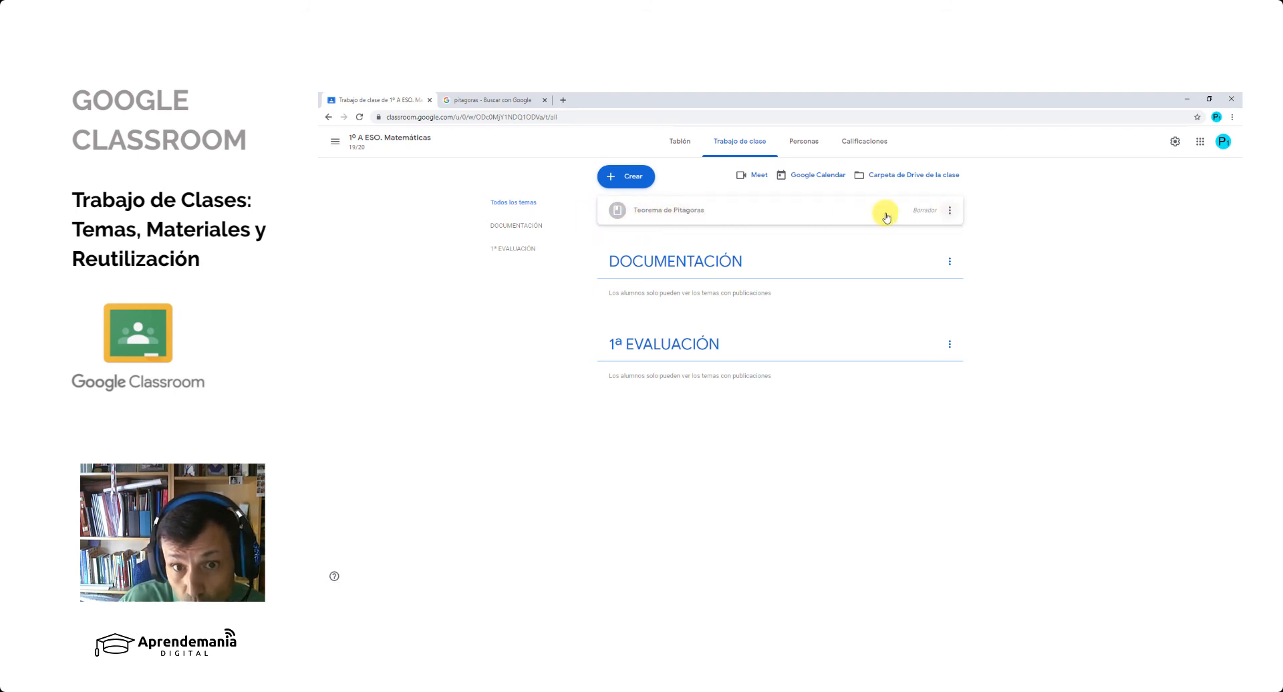
pyautogui.click(673, 213)
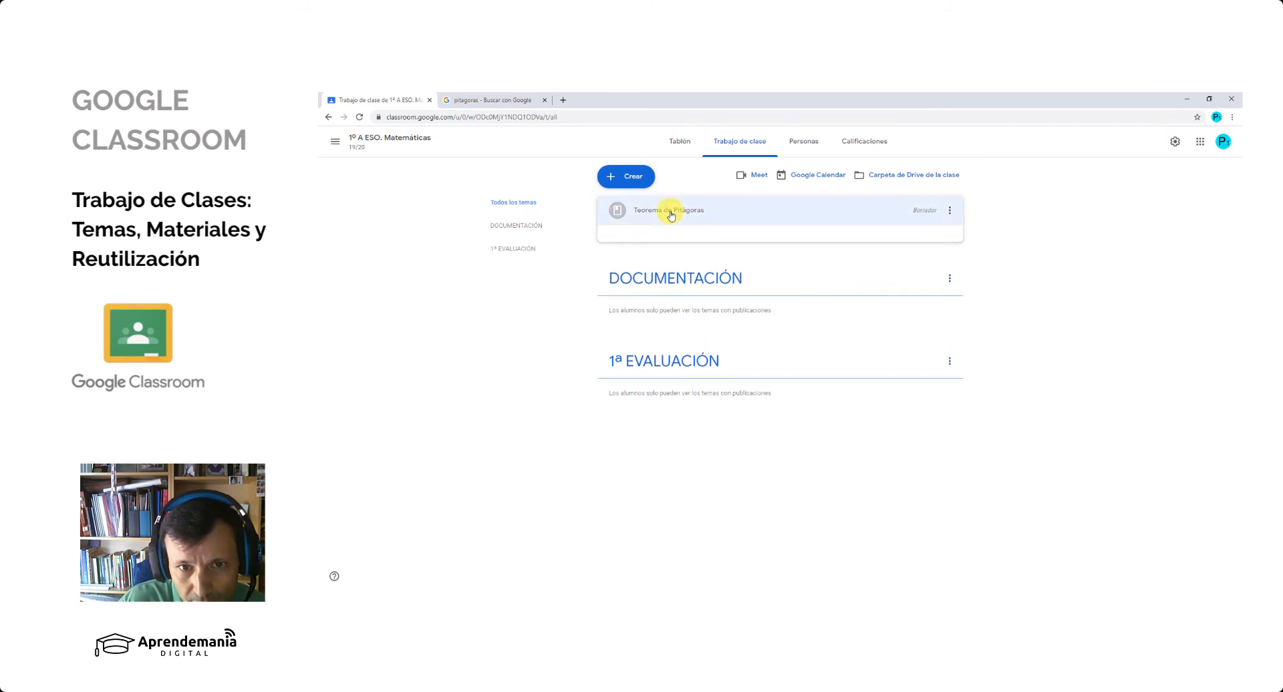
pyautogui.click(950, 212)
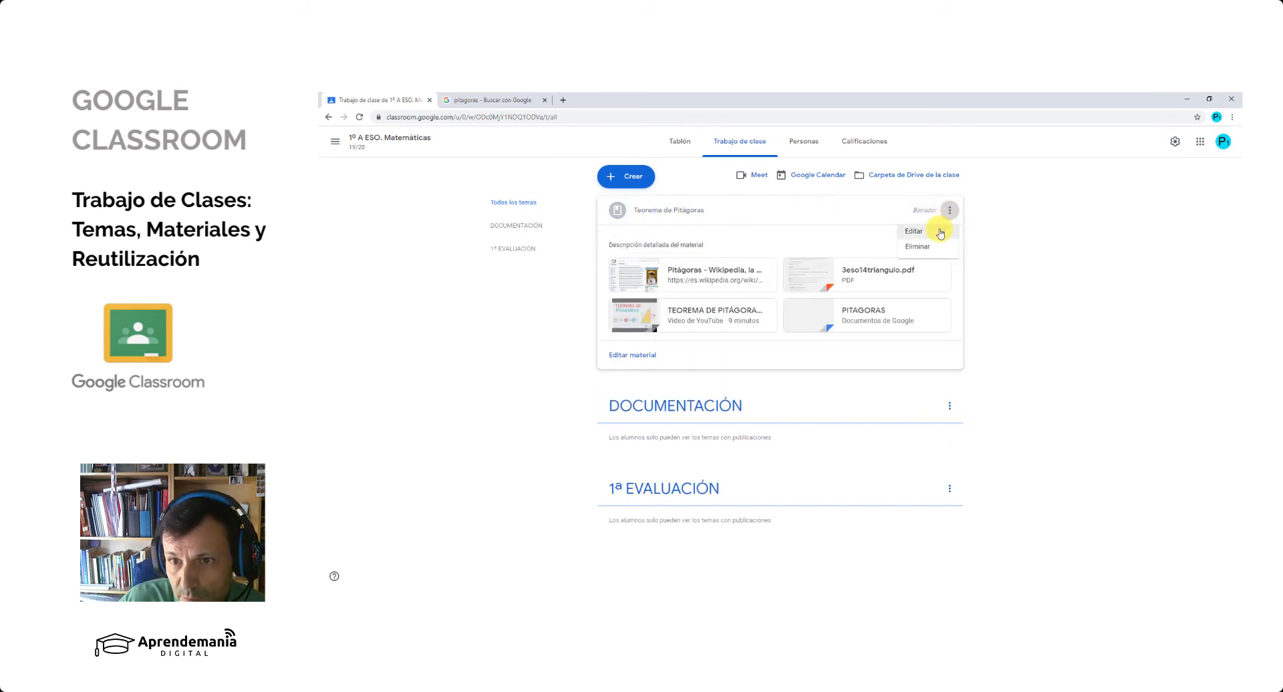
pyautogui.click(940, 233)
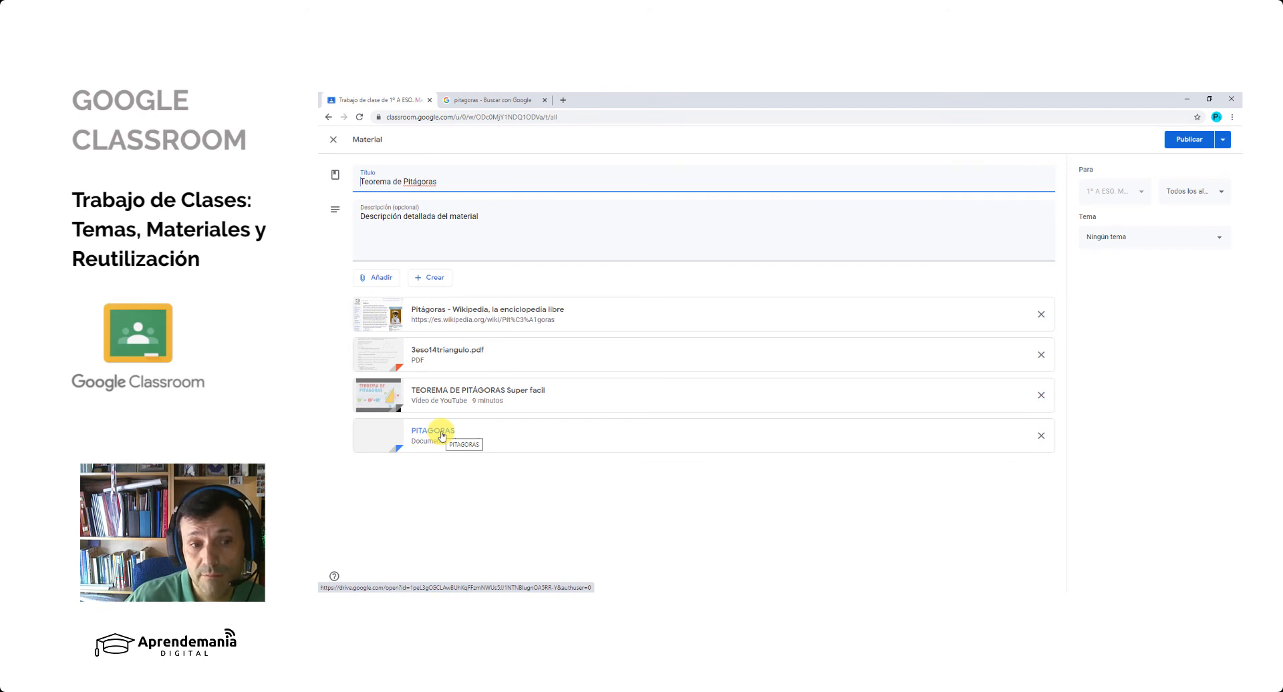
pyautogui.click(442, 436)
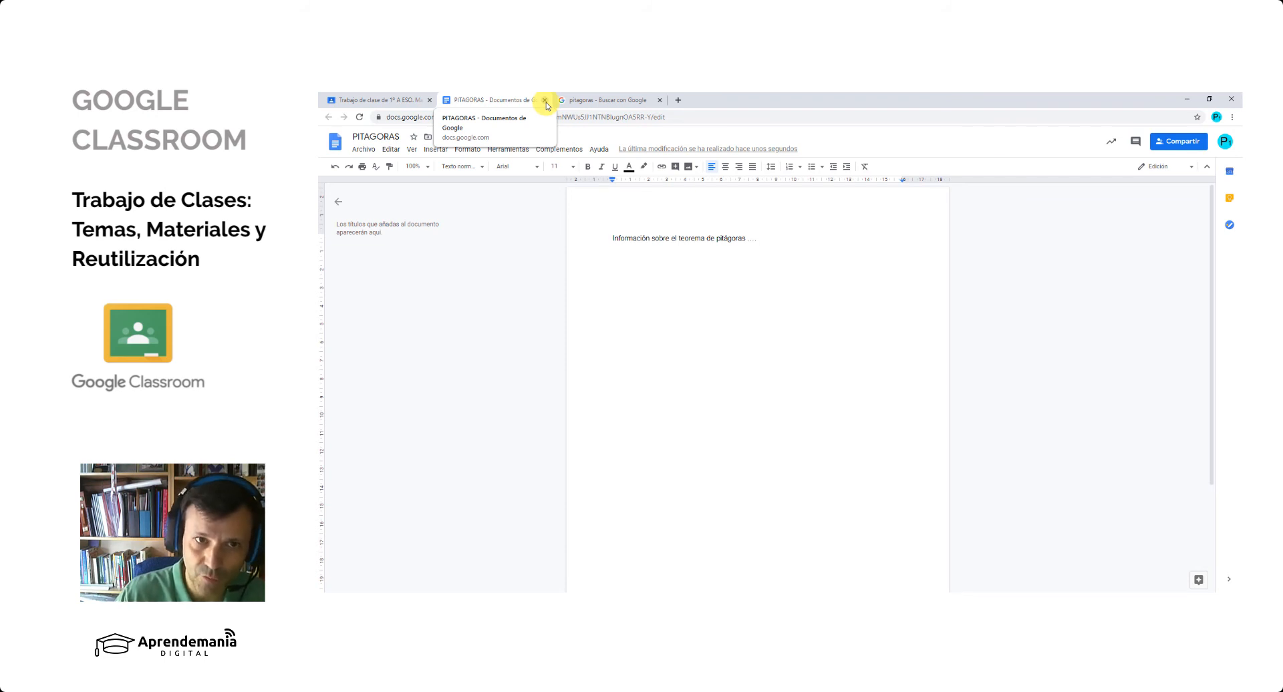
pyautogui.click(545, 101)
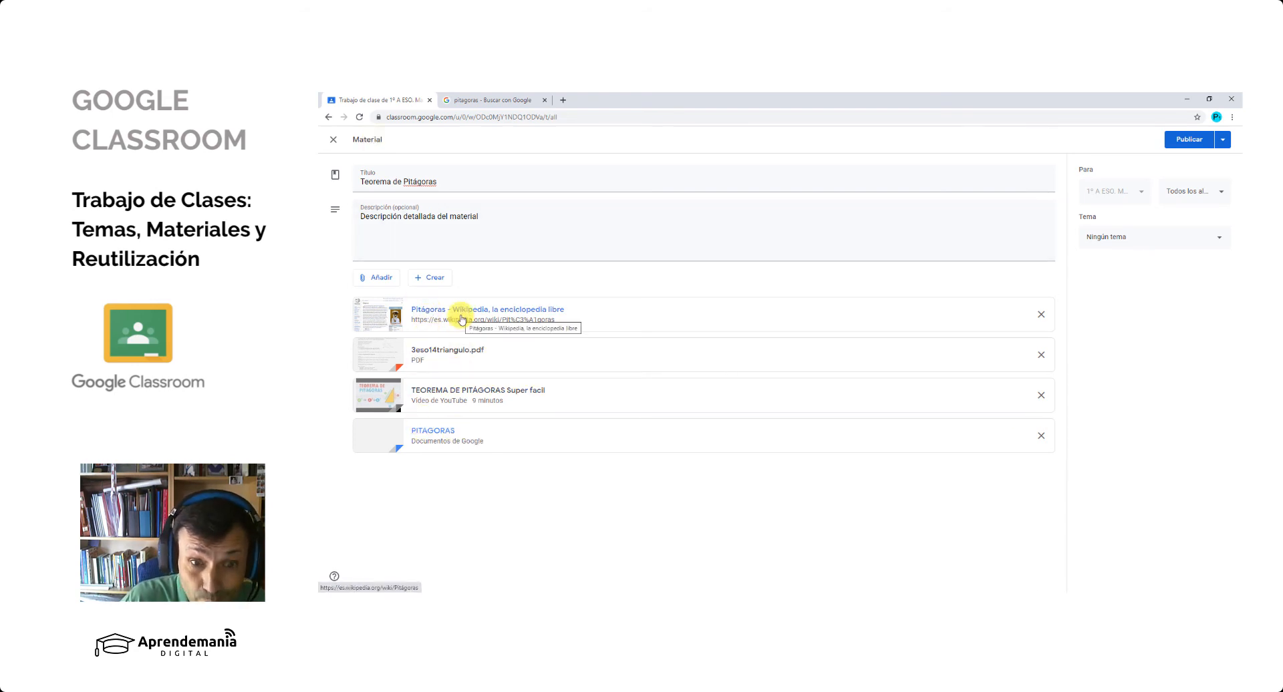
# - Remove the YouTube video TEOREMA DE PITÁGORAS Super facil from the material's attachments
pyautogui.moveTo(493, 437); pyautogui.dragTo(502, 349)
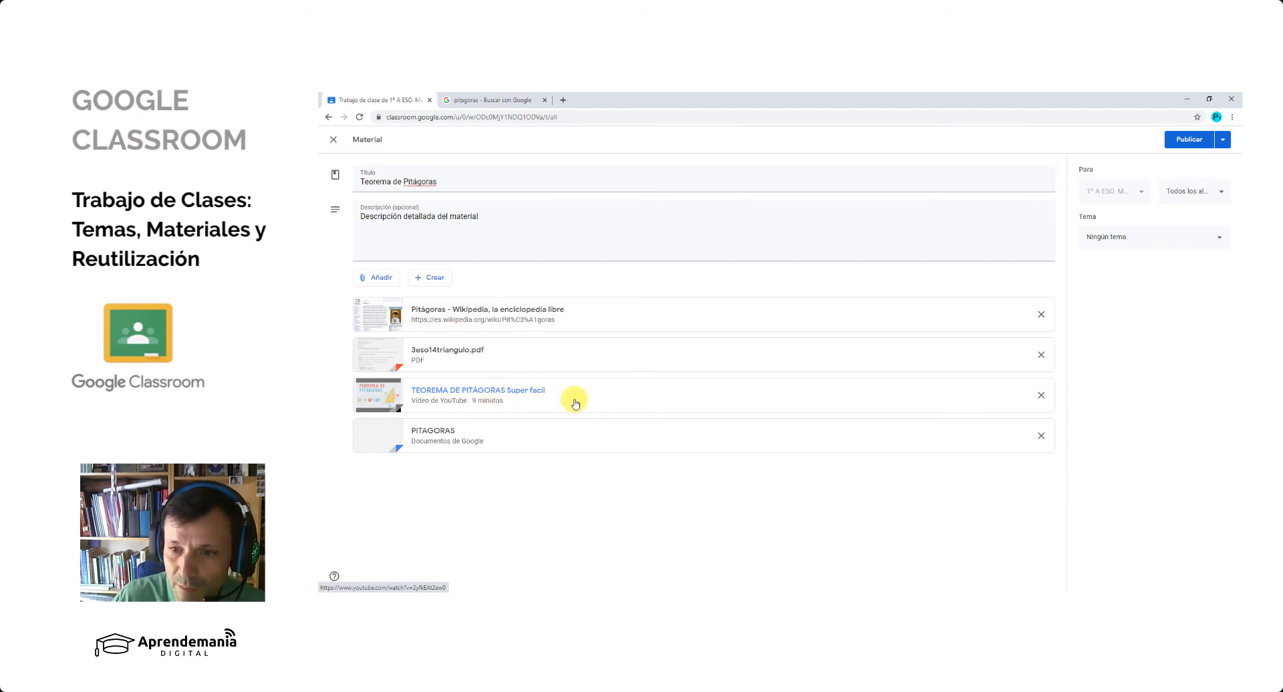
pyautogui.click(1041, 397)
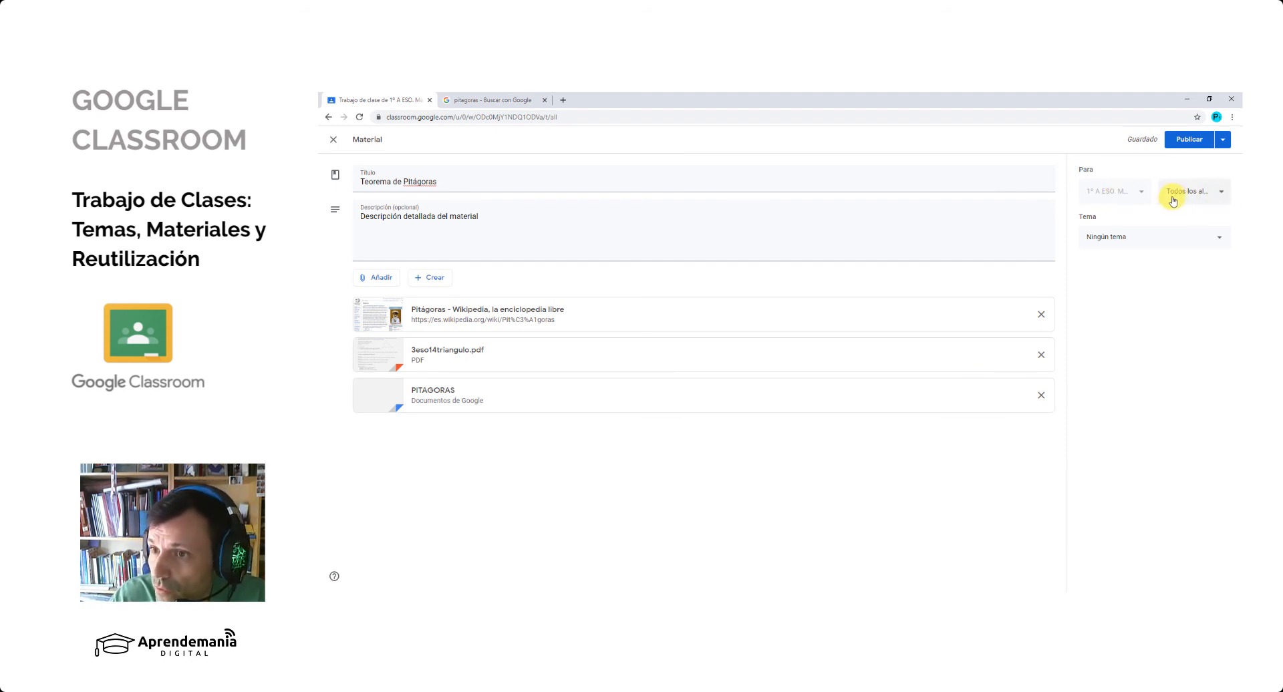
# - Deselect Todos los alumnos as the material's recipients and reselect the only listed student
pyautogui.click(1223, 195)
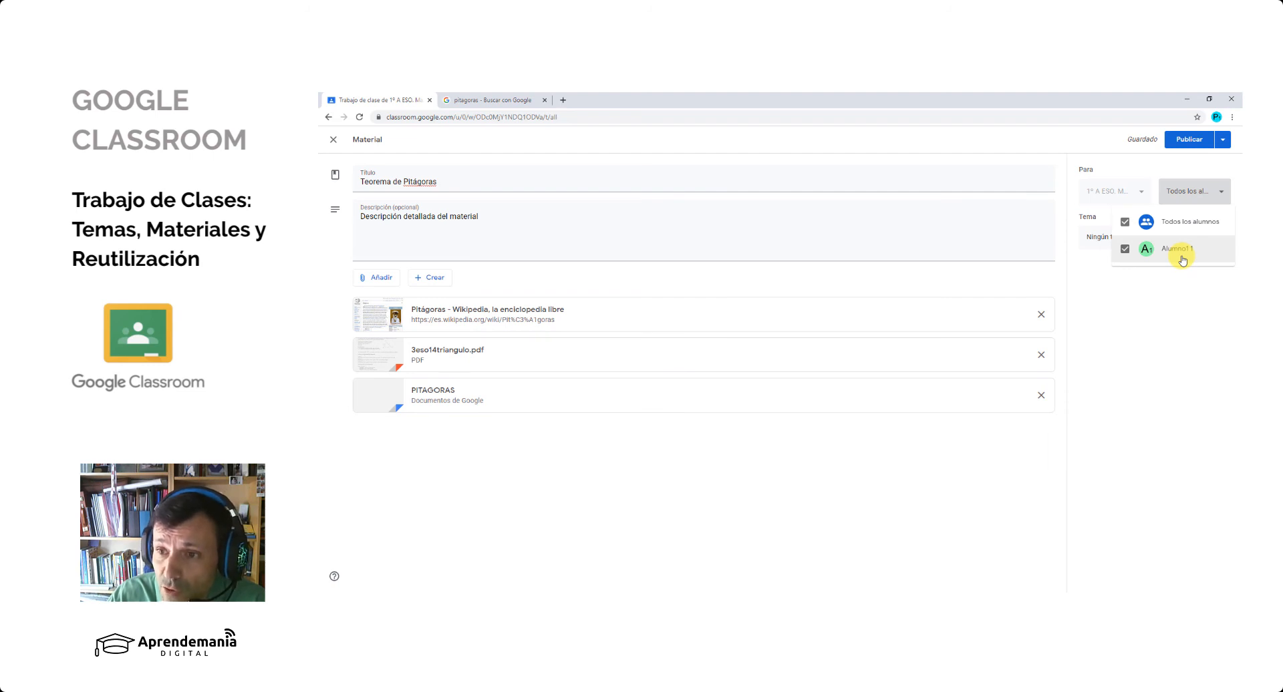
pyautogui.click(1125, 224)
pyautogui.click(1125, 248)
pyautogui.click(1148, 300)
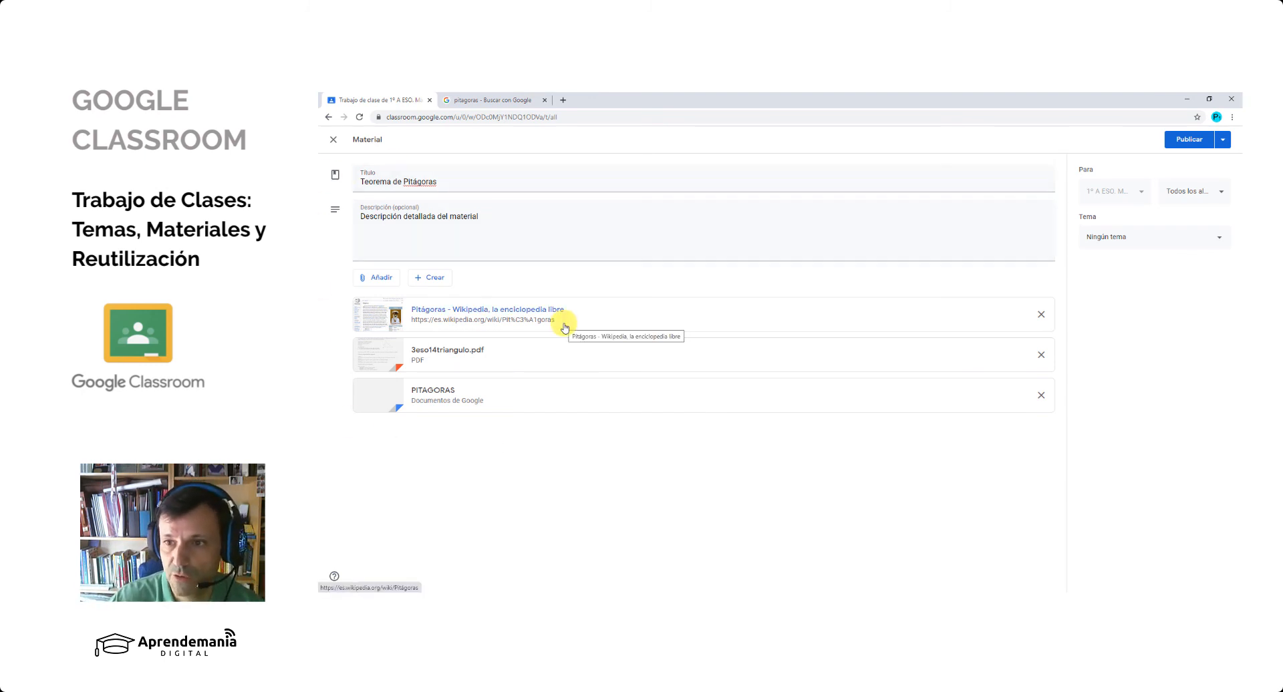
# - Assign the material to a newly created topic named 3ª EVALUACIÓN
pyautogui.click(1202, 239)
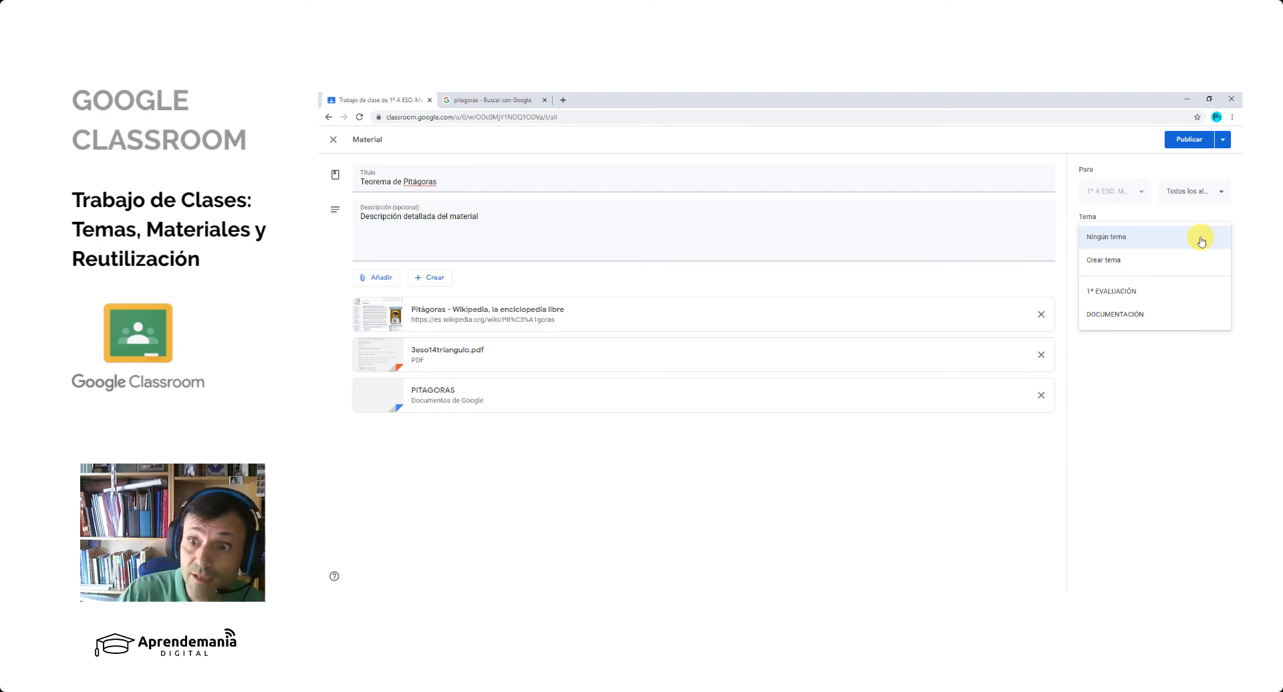
pyautogui.click(1126, 260)
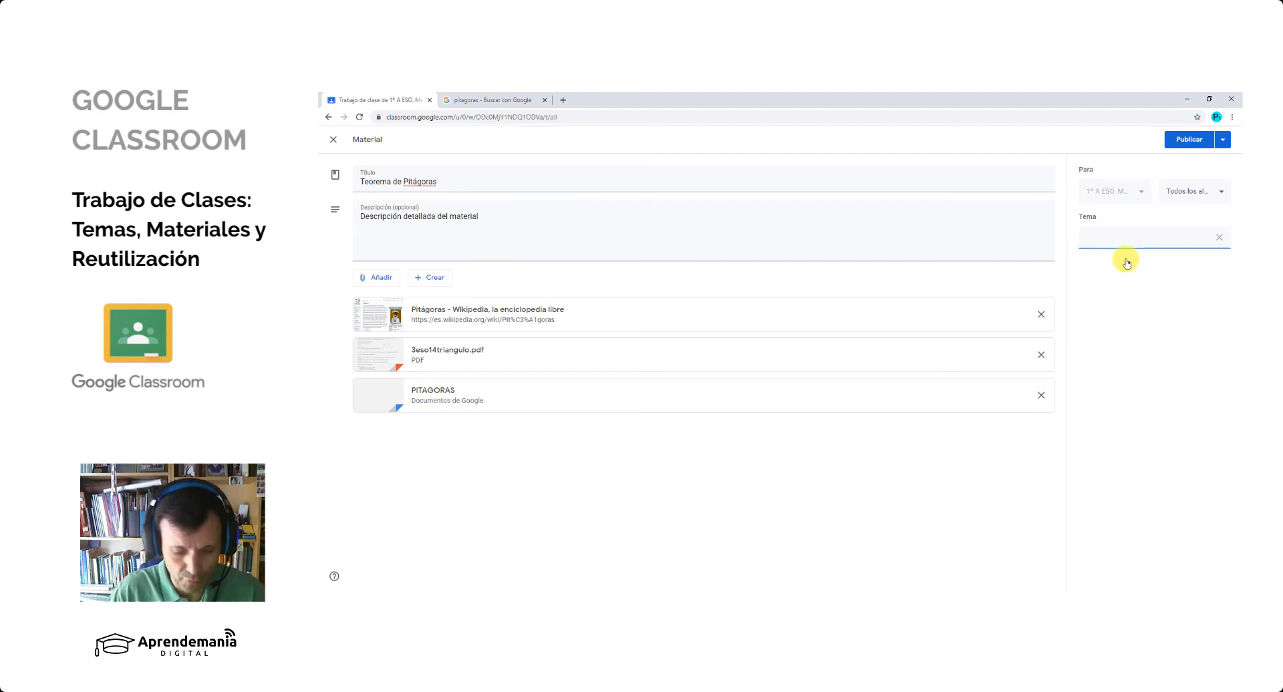
pyautogui.write('GEOME')
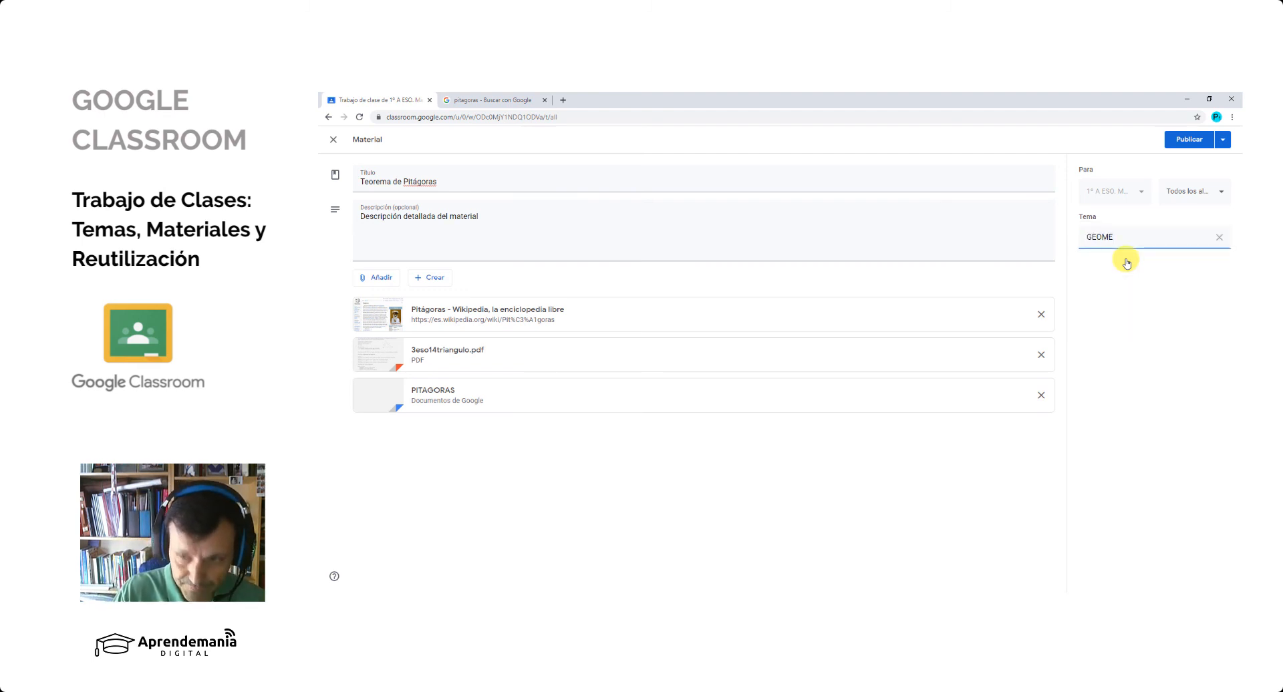
pyautogui.press('BackSpace')
pyautogui.press('BackSpace')
pyautogui.press('BackSpace')
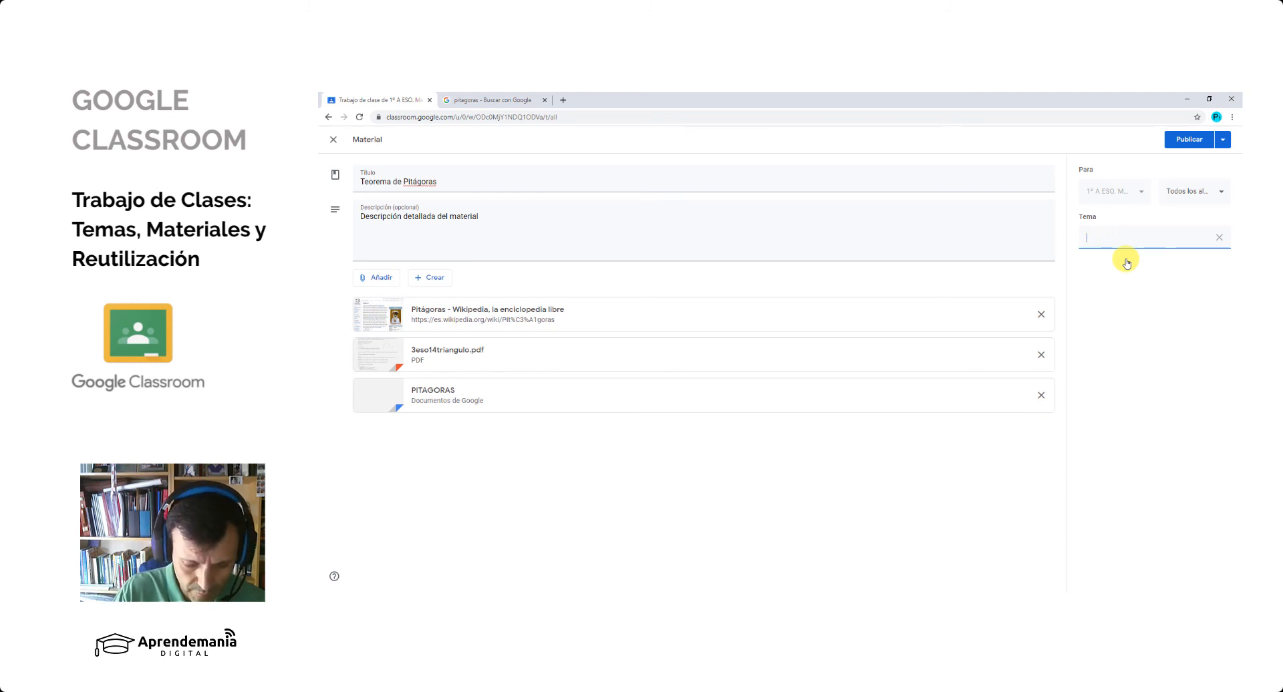
pyautogui.press('BackSpace')
pyautogui.write('3º')
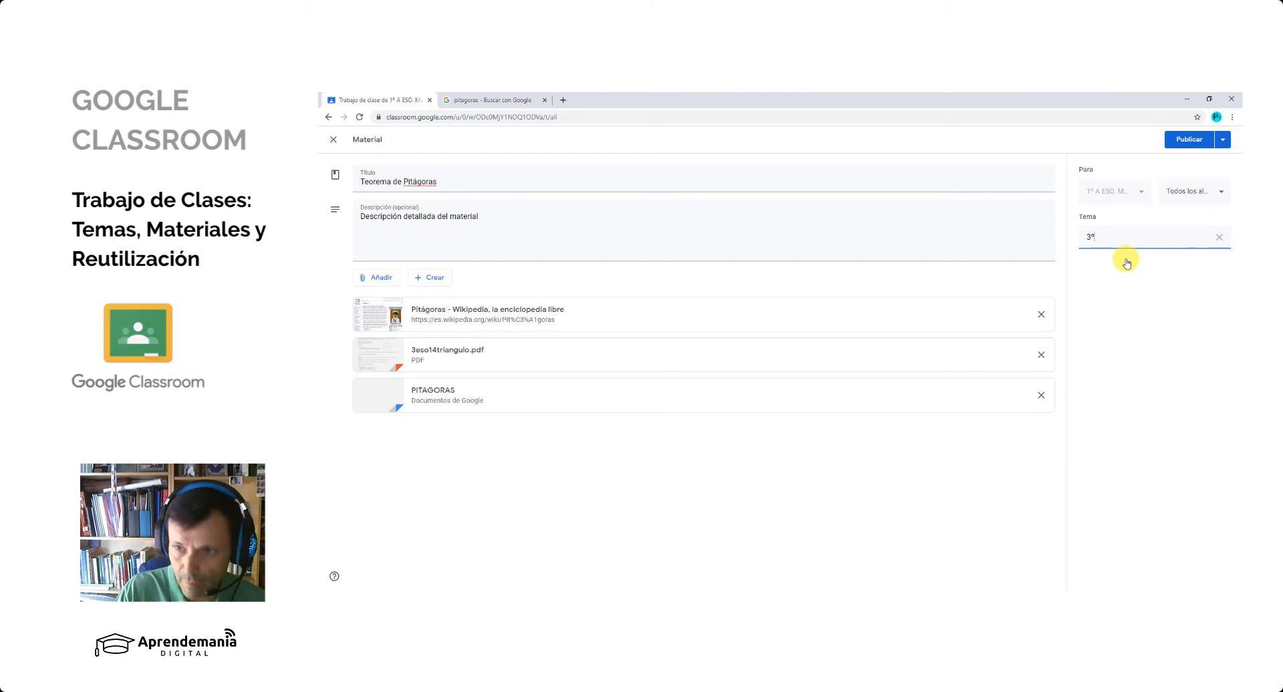
pyautogui.write(' EVALUACIÓN')
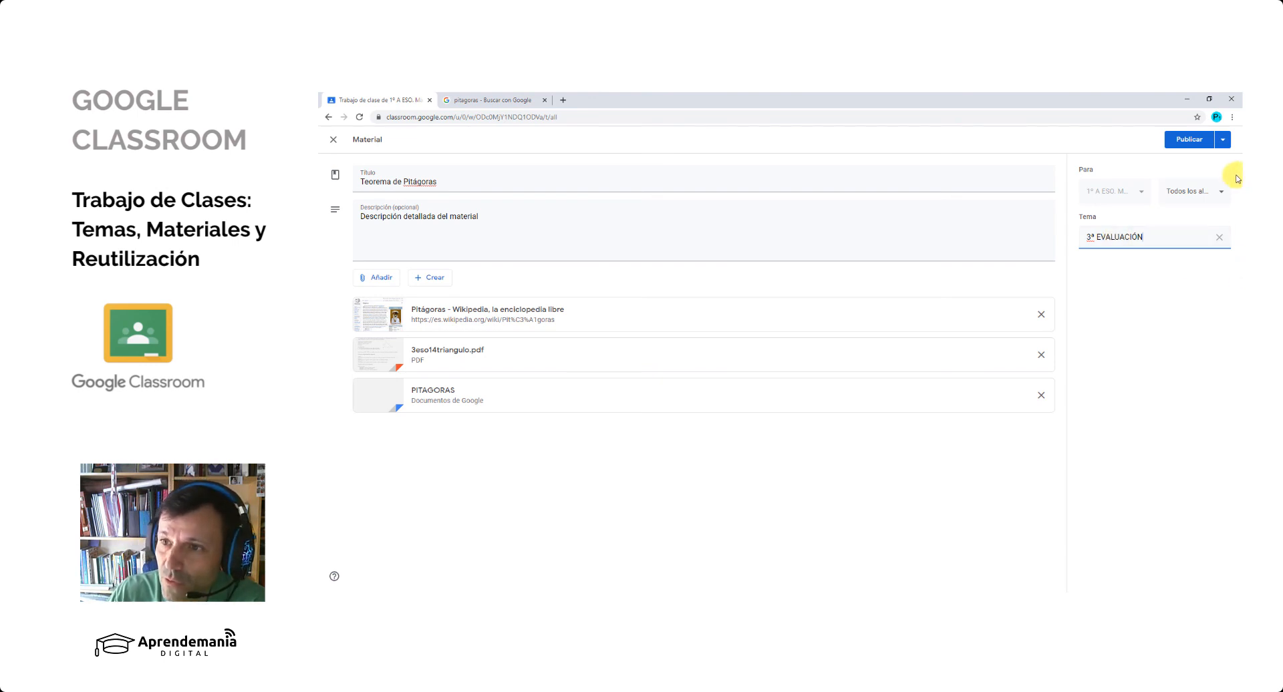
# - View the scheduling settings for the material's publication and cancel them
pyautogui.click(1190, 146)
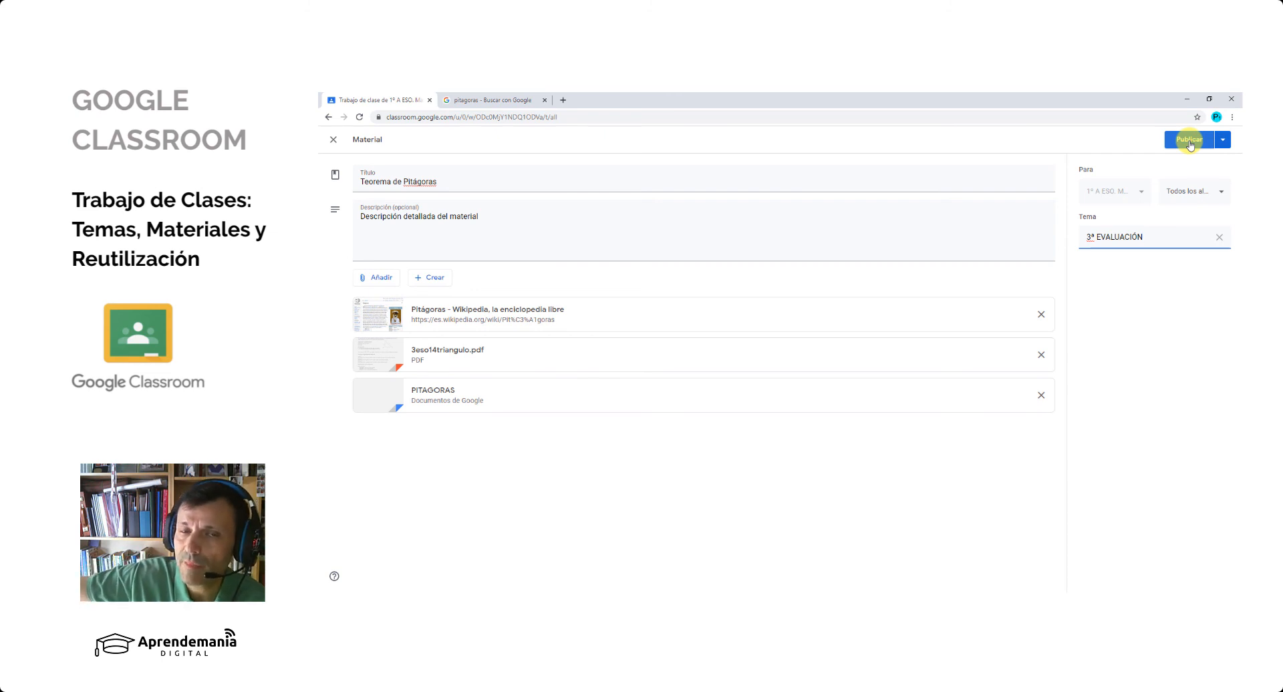
pyautogui.click(1225, 141)
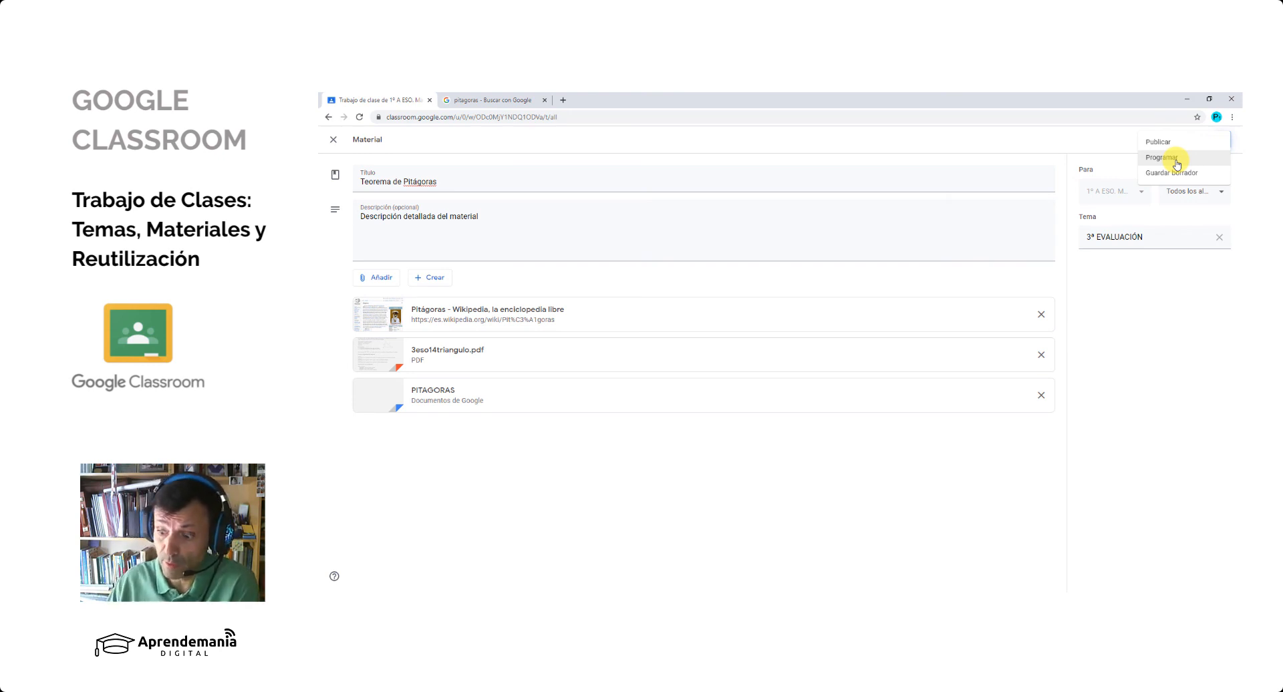
pyautogui.click(1176, 162)
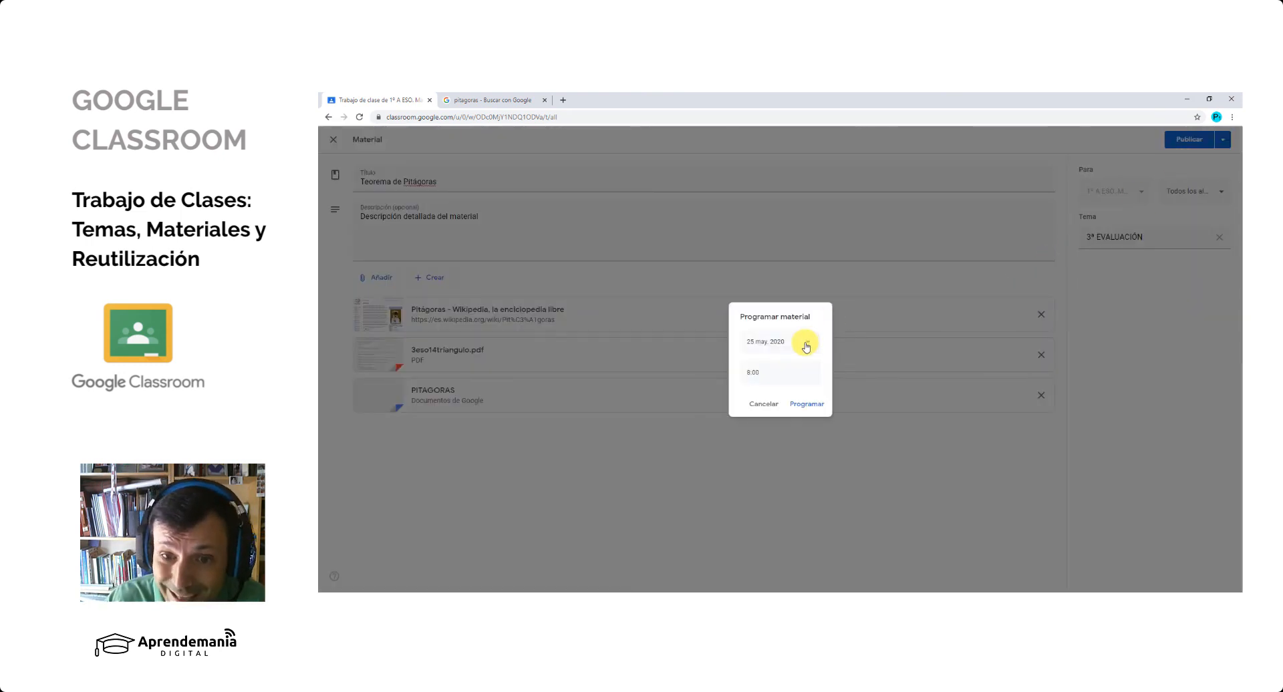
pyautogui.click(766, 406)
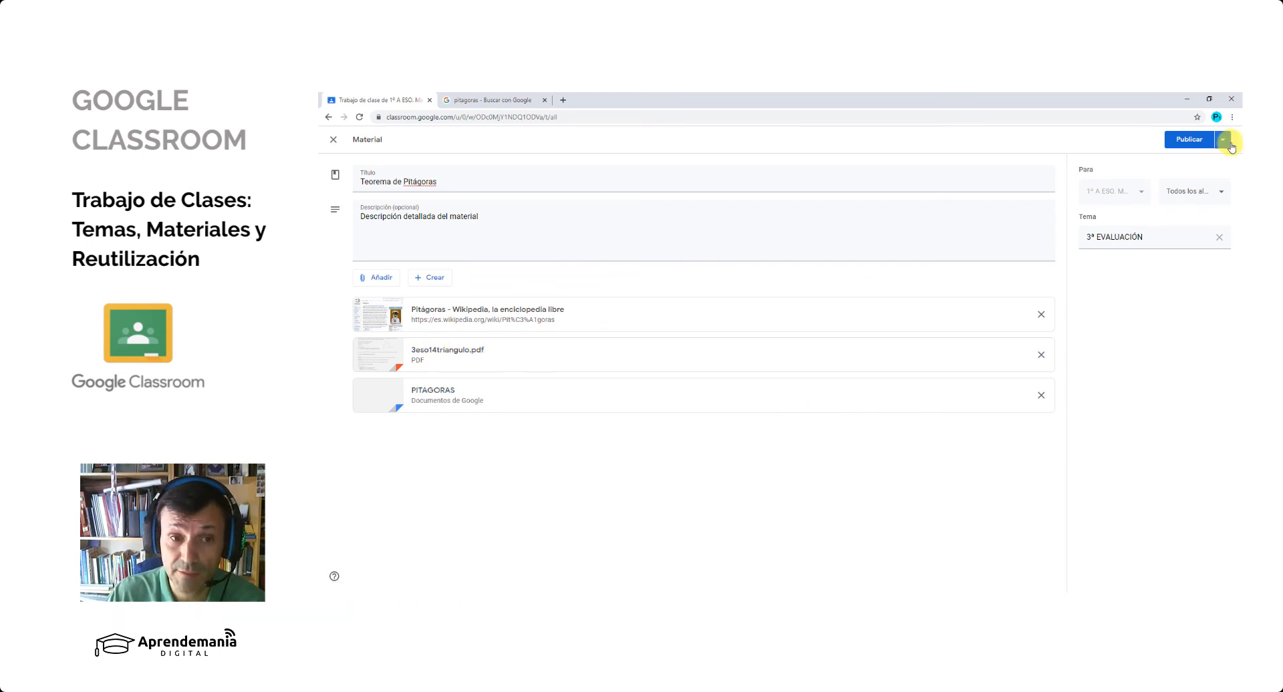
# - Publish the Teorema de Pitágoras material and expand its entry under the 3ª EVALUACIÓN topic
pyautogui.click(1189, 142)
pyautogui.click(832, 392)
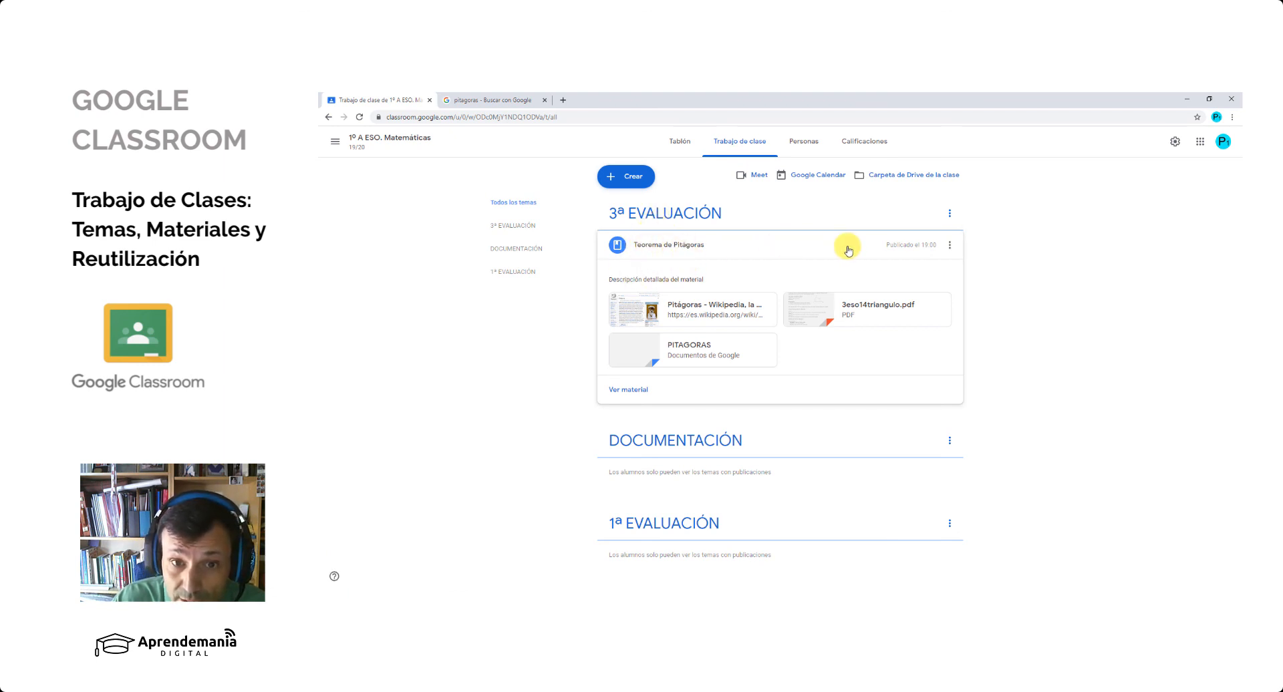
pyautogui.click(667, 248)
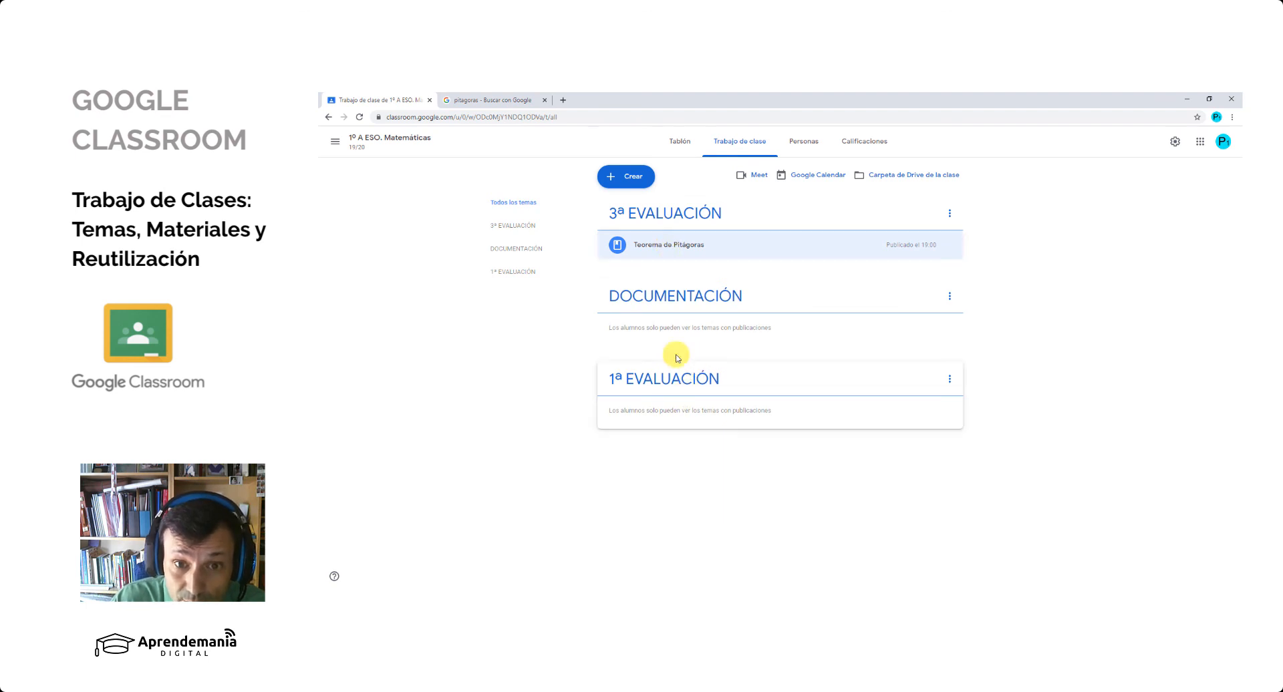
pyautogui.click(664, 247)
pyautogui.click(663, 248)
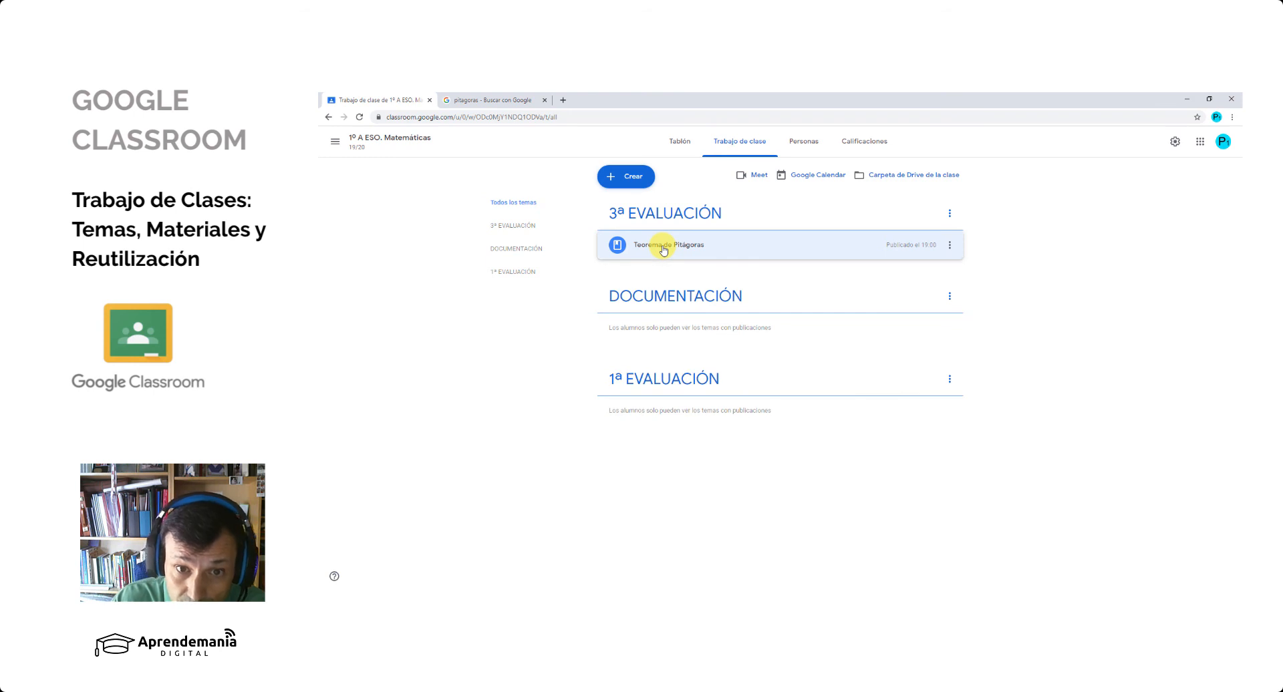
pyautogui.click(664, 249)
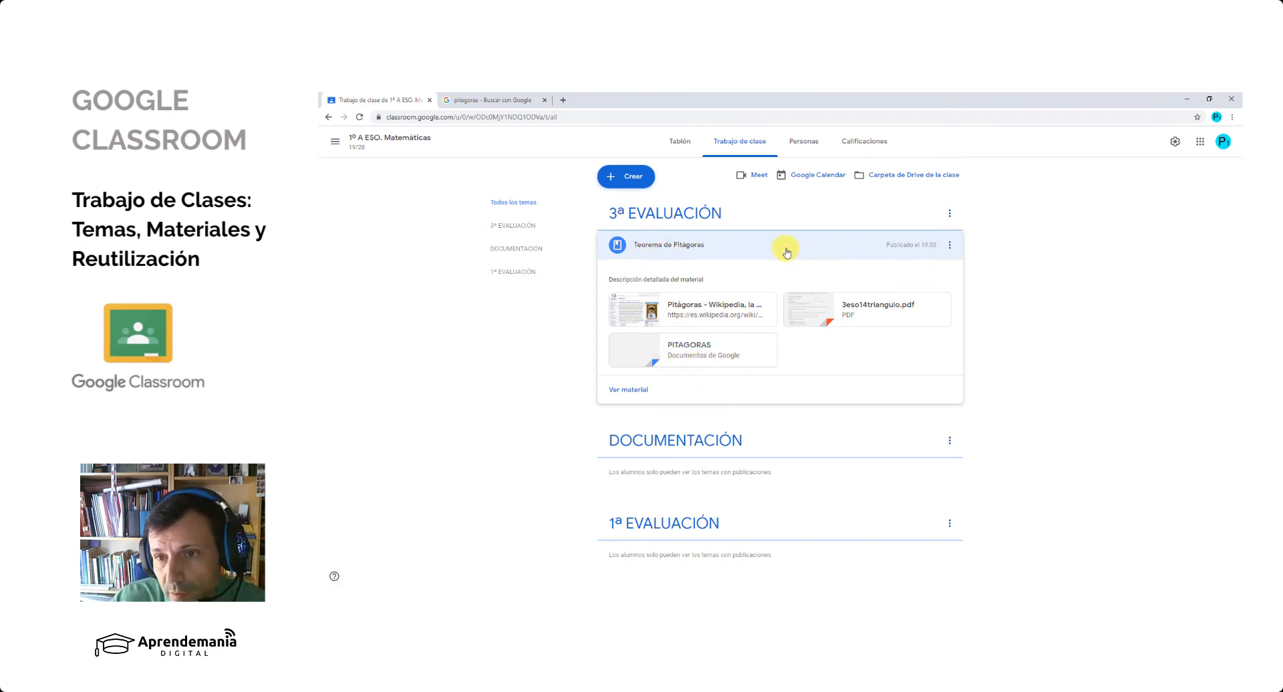
# - Open the published Teorema de Pitágoras material for editing and close it without making changes
pyautogui.click(950, 245)
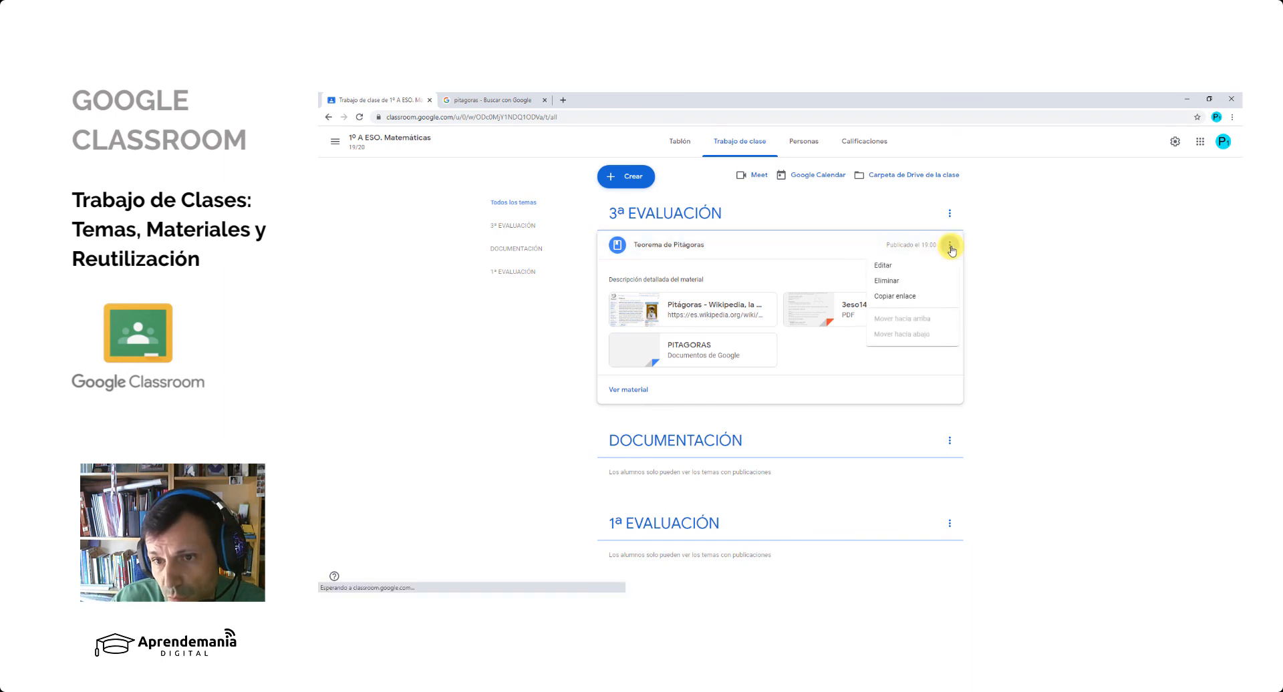
pyautogui.click(923, 270)
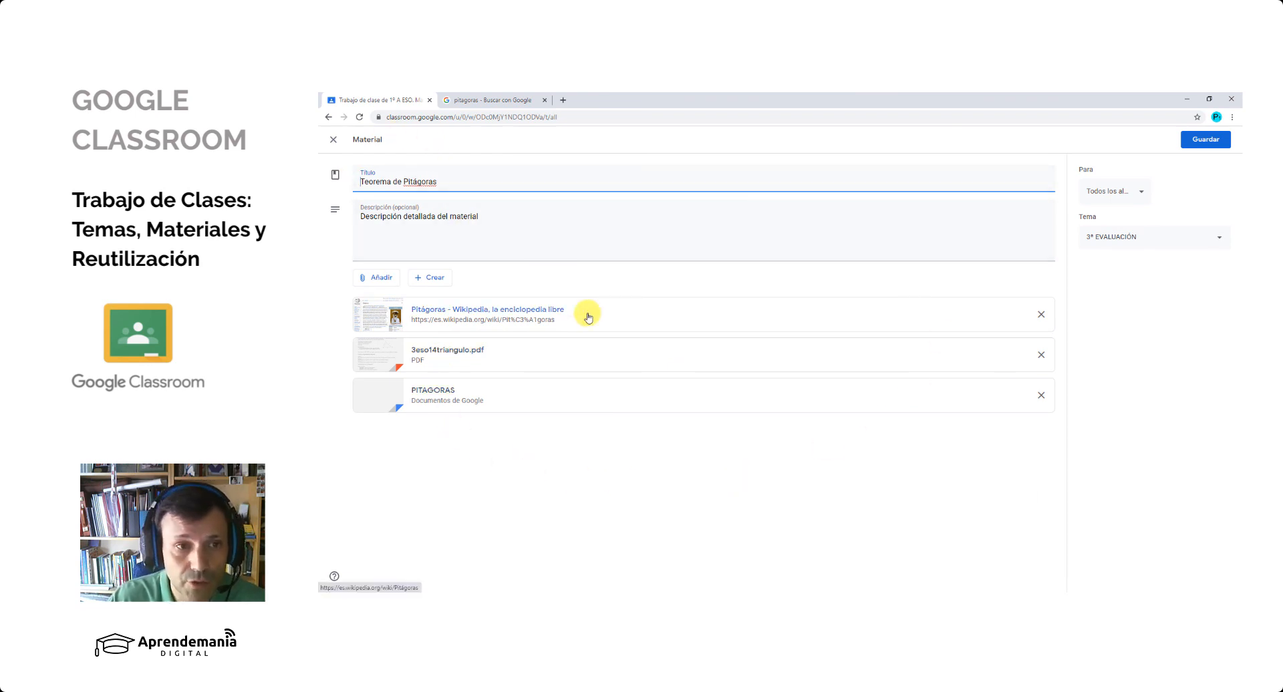
pyautogui.click(334, 139)
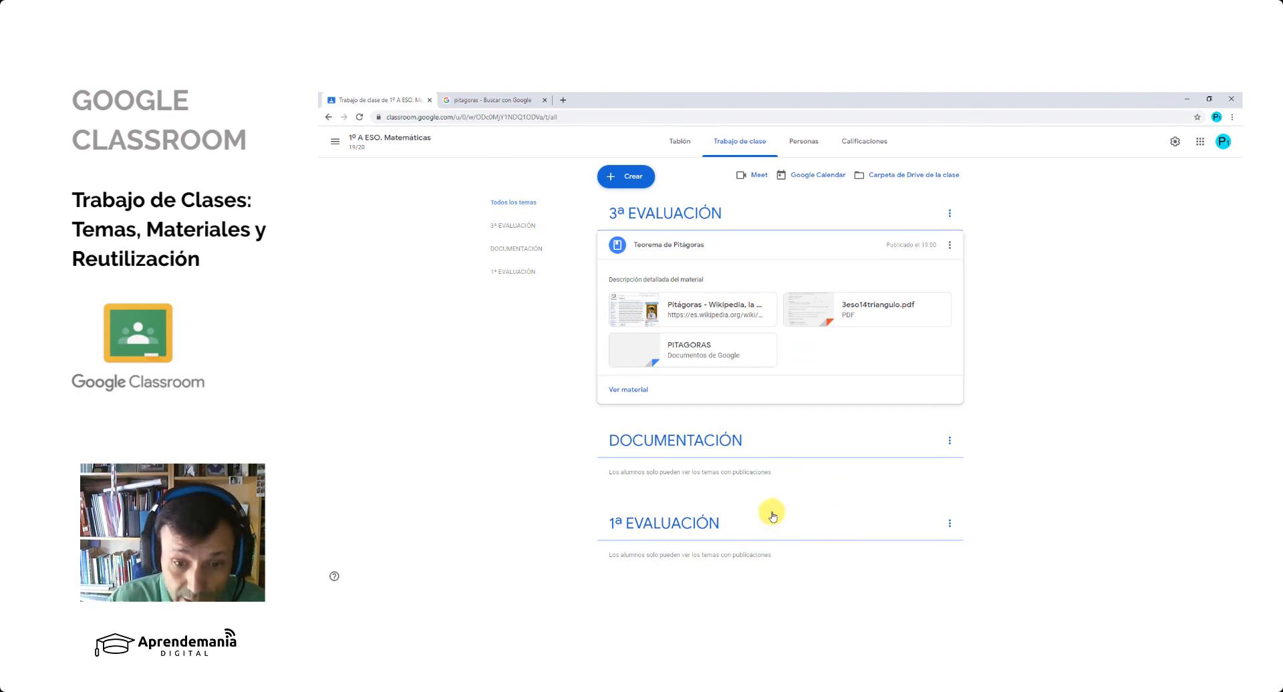
# - Switch to the student's Classroom window and expand the Teorema de Pitágoras material to view its attachments
pyautogui.hotkey('alt', 'Tab')
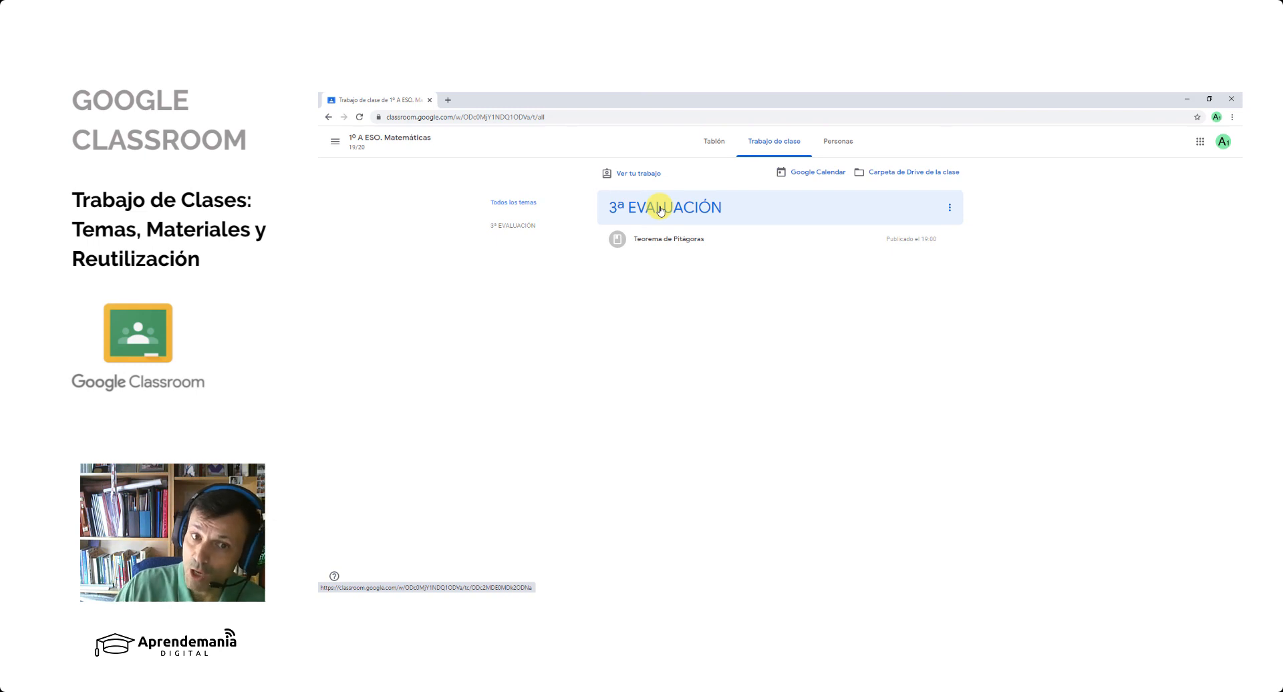
pyautogui.click(669, 245)
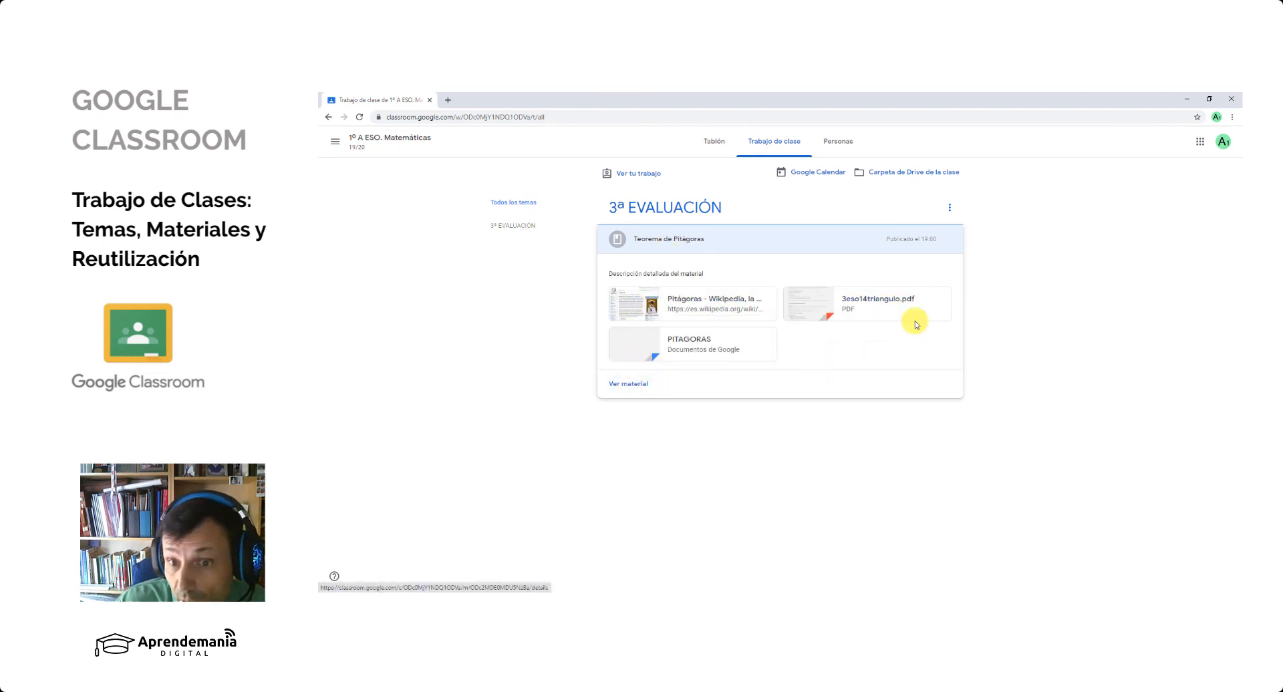
# - Open the student's full page of the Teorema de Pitágoras material, return to the teacher's Classroom window and collapse the entry
pyautogui.click(614, 384)
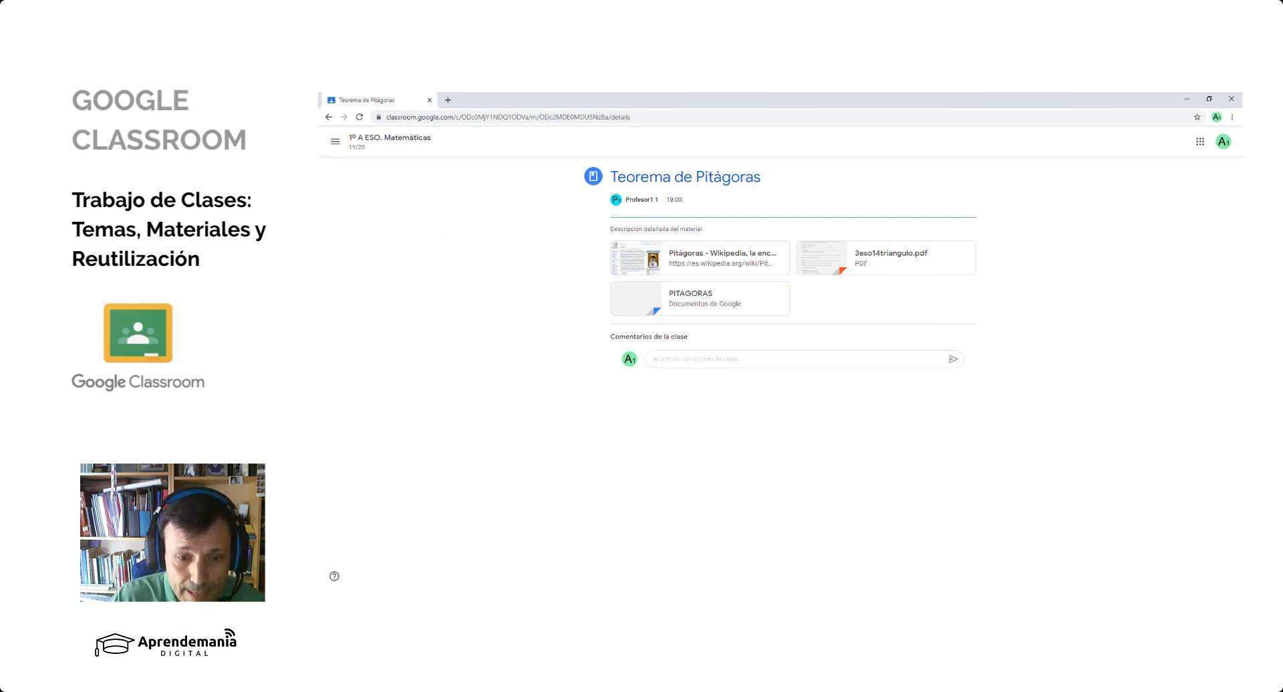
pyautogui.click(581, 599)
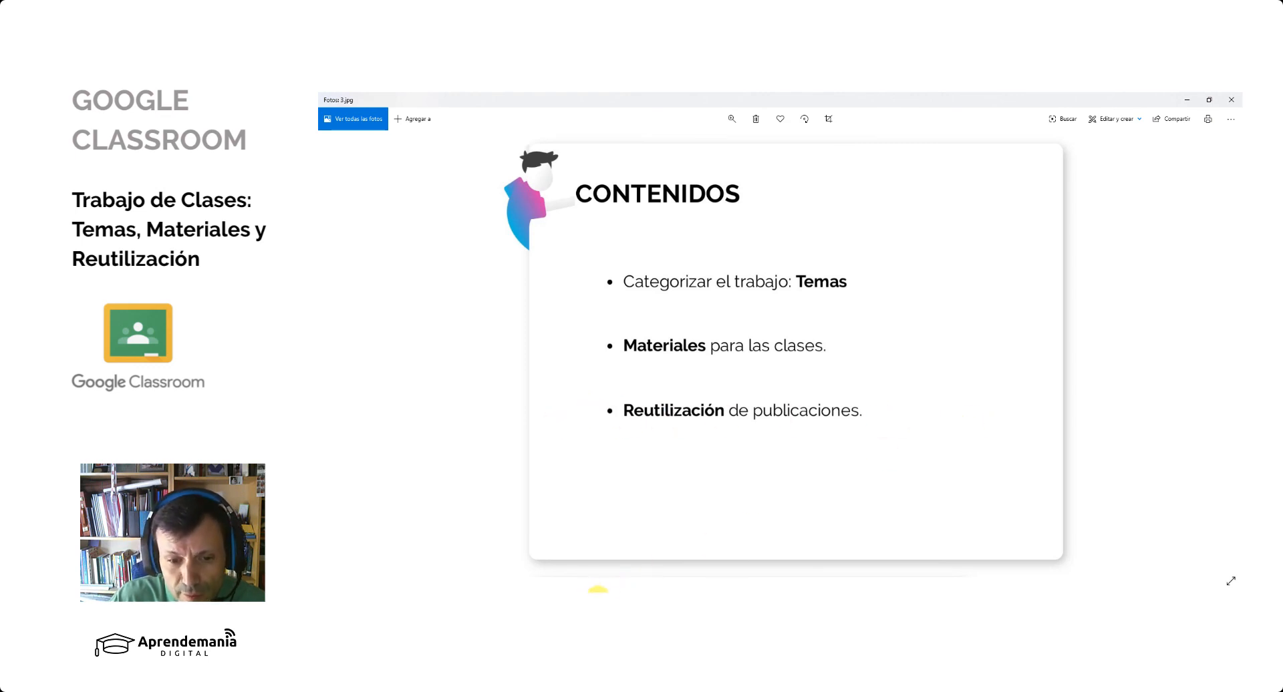
pyautogui.click(613, 591)
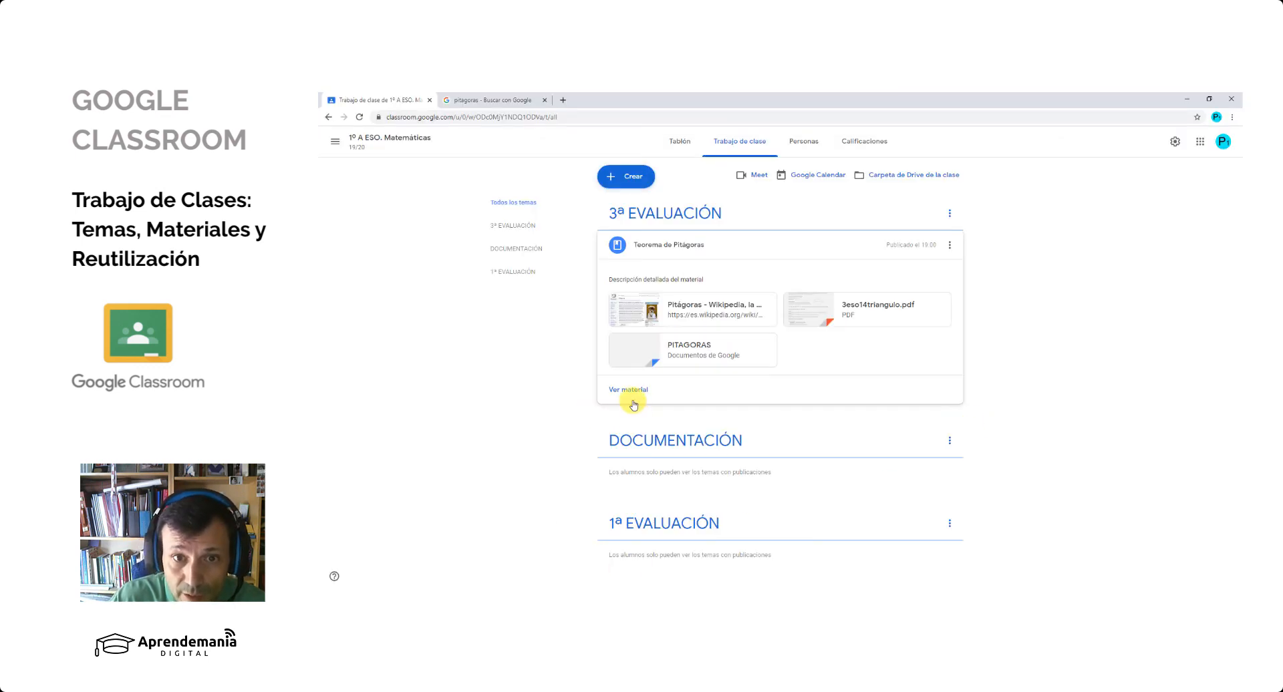
pyautogui.click(656, 251)
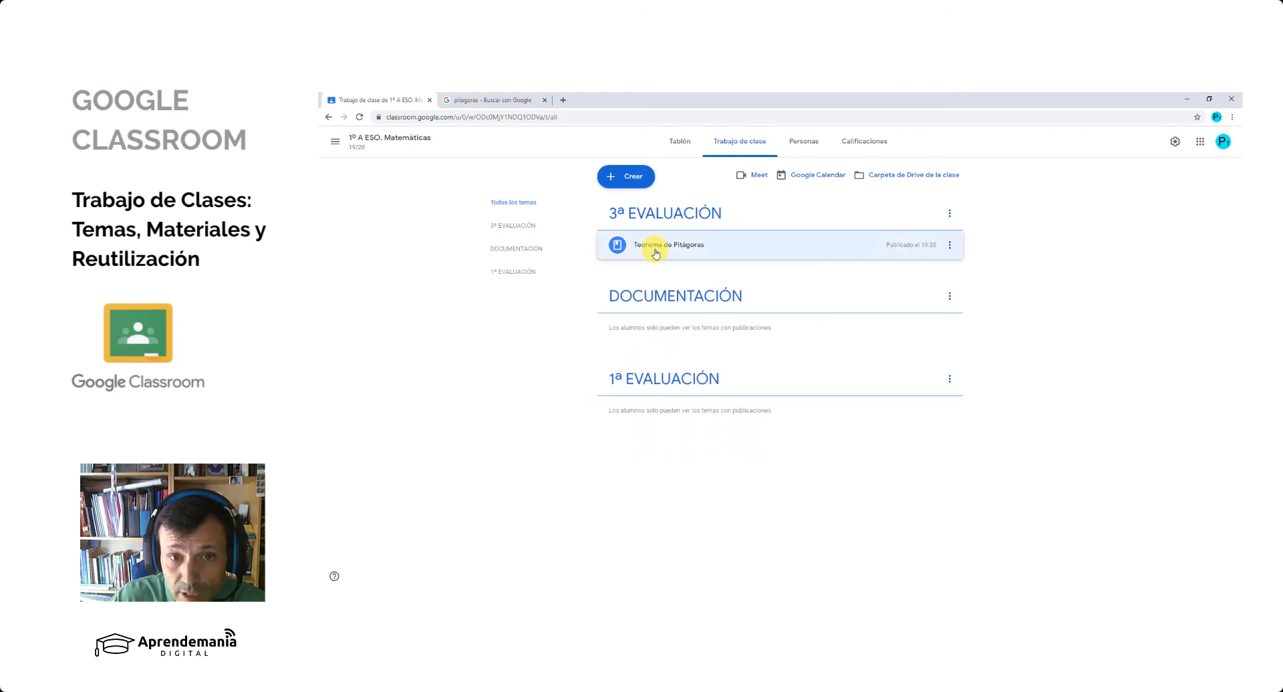
# - View the types of classwork that can be created, close the list and minimise all open windows to reach the desktop
pyautogui.click(627, 176)
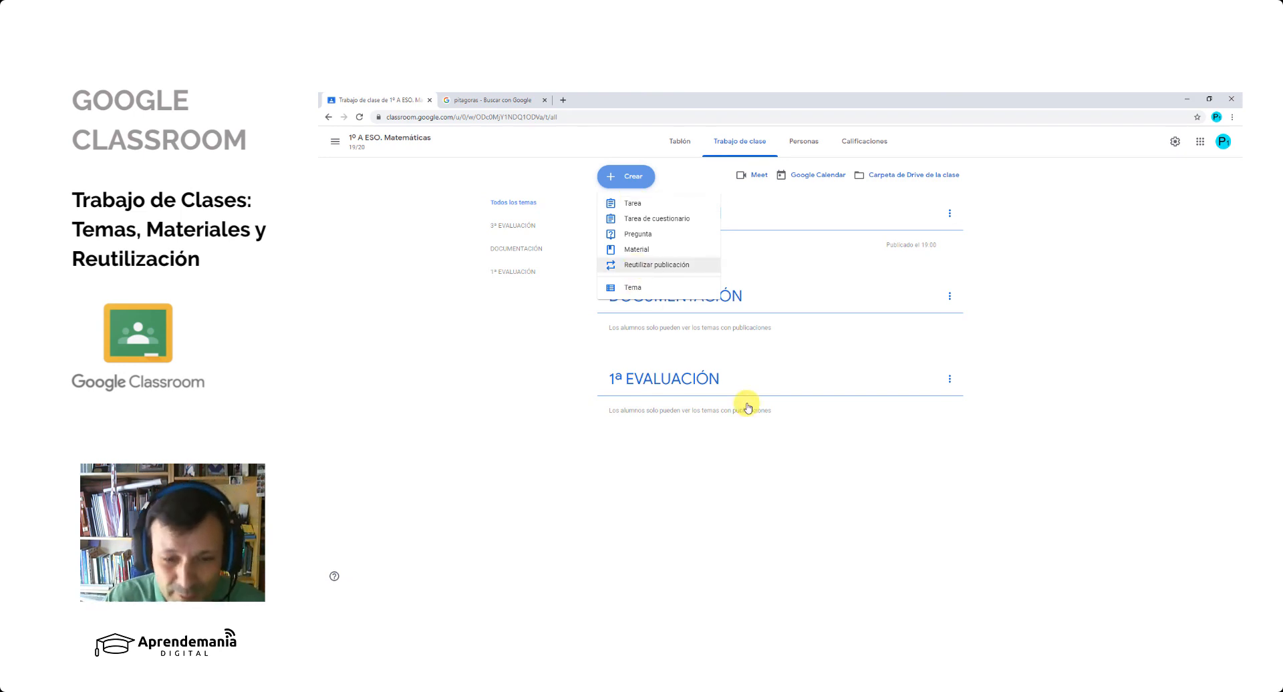
pyautogui.click(636, 562)
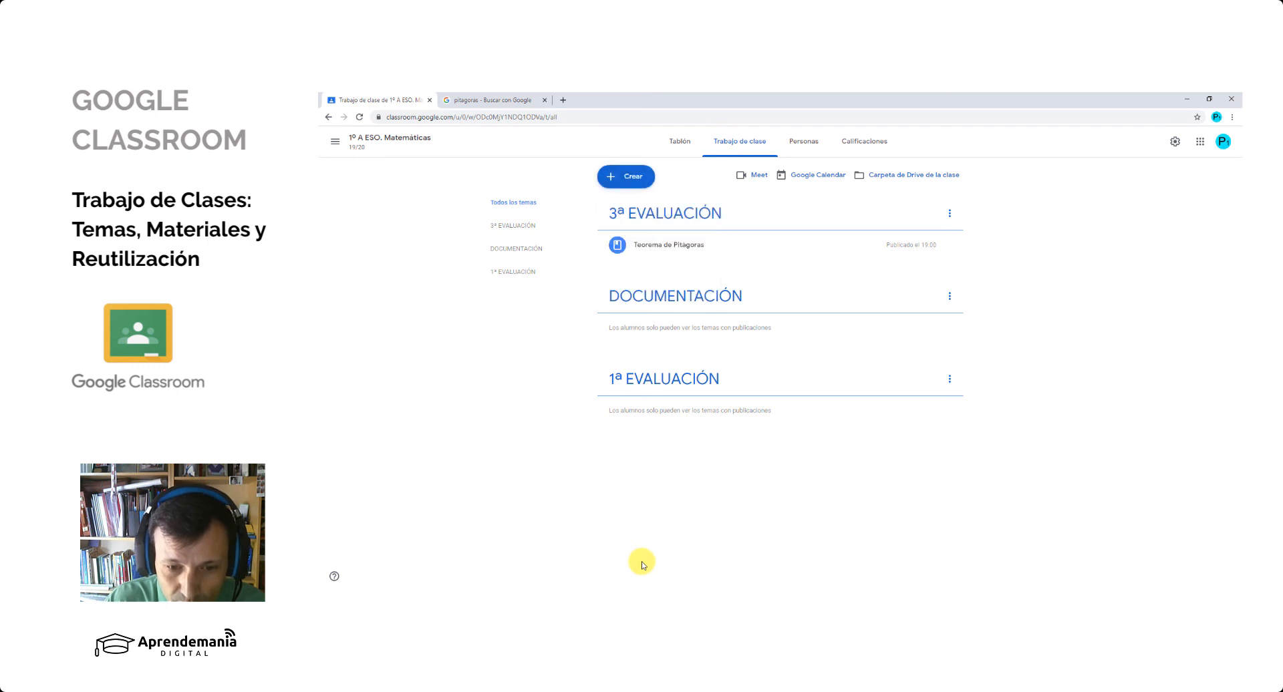
pyautogui.click(1184, 105)
pyautogui.click(1184, 104)
pyautogui.click(1185, 104)
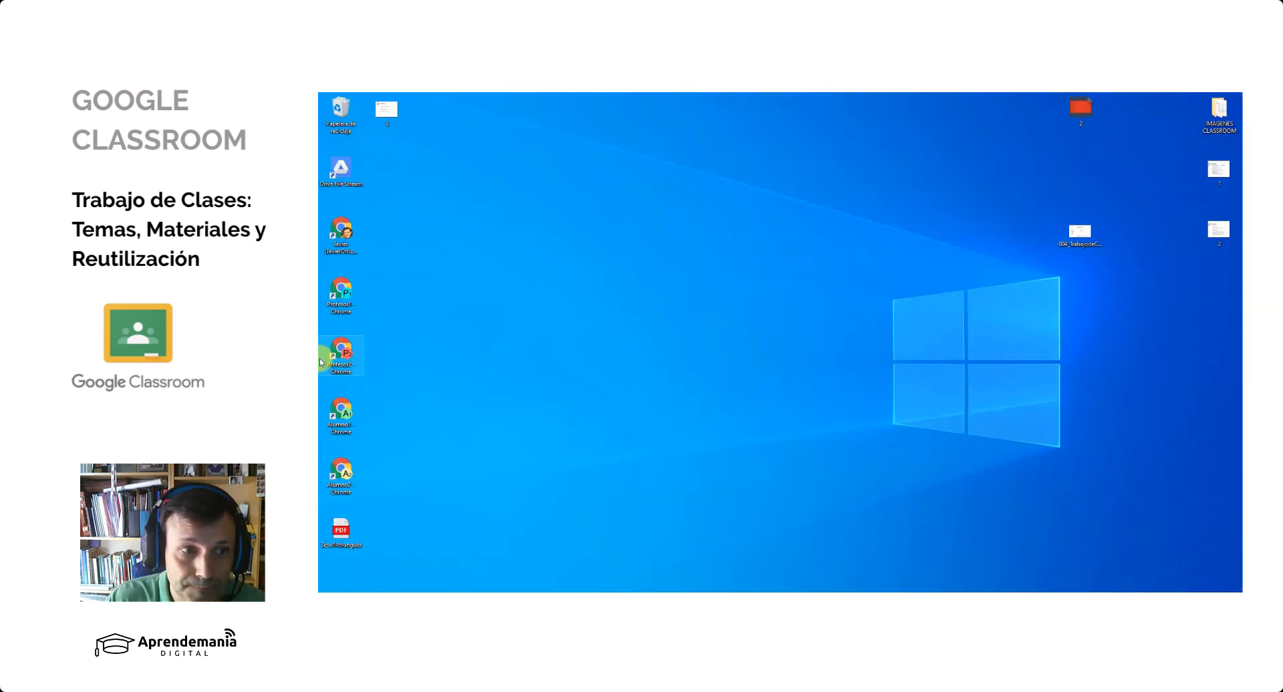
# - Launch Chrome with the teacher's personal profile, maximise it and go to the Trabajo de clase page of the pru class in Google Classroom
pyautogui.doubleClick(340, 240)
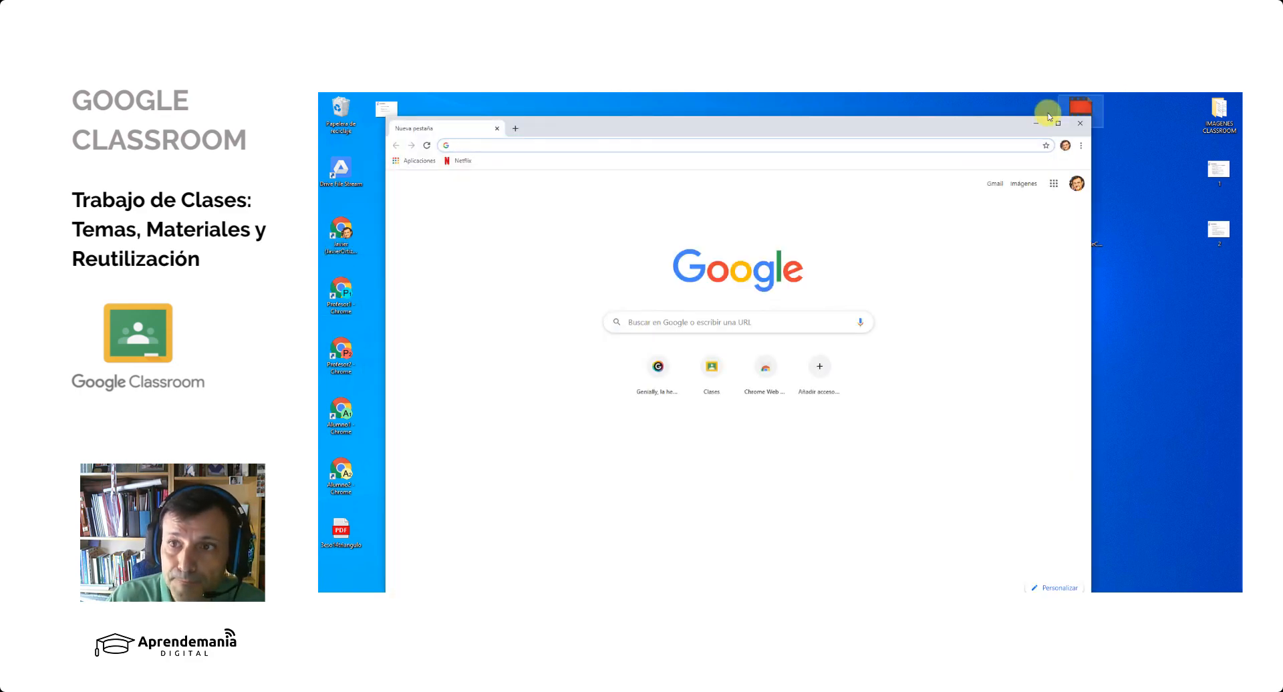
pyautogui.click(1054, 117)
pyautogui.click(1203, 157)
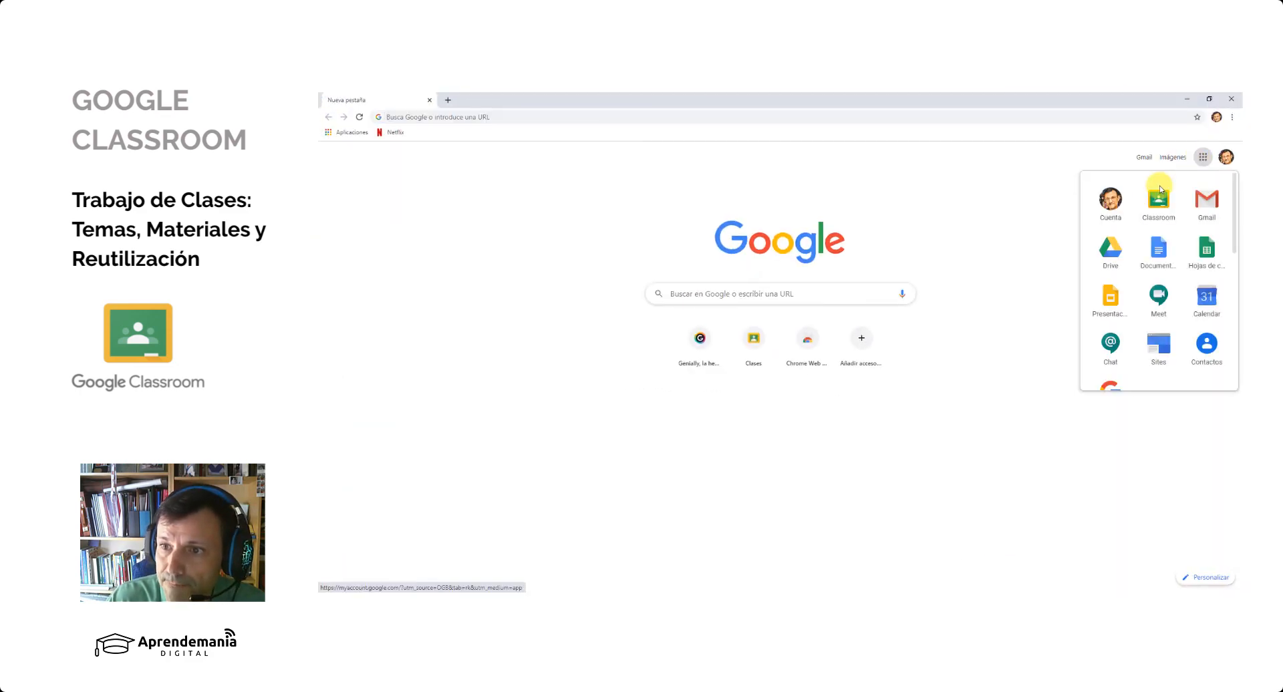
pyautogui.click(1166, 214)
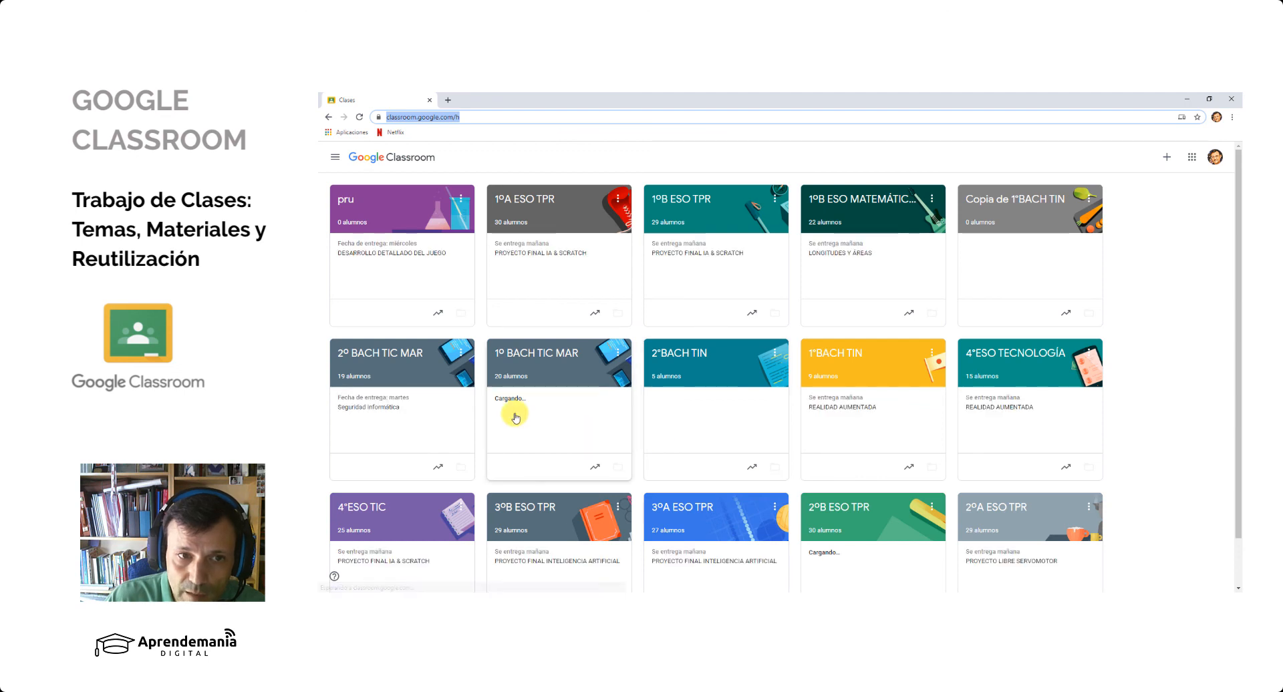
pyautogui.click(345, 200)
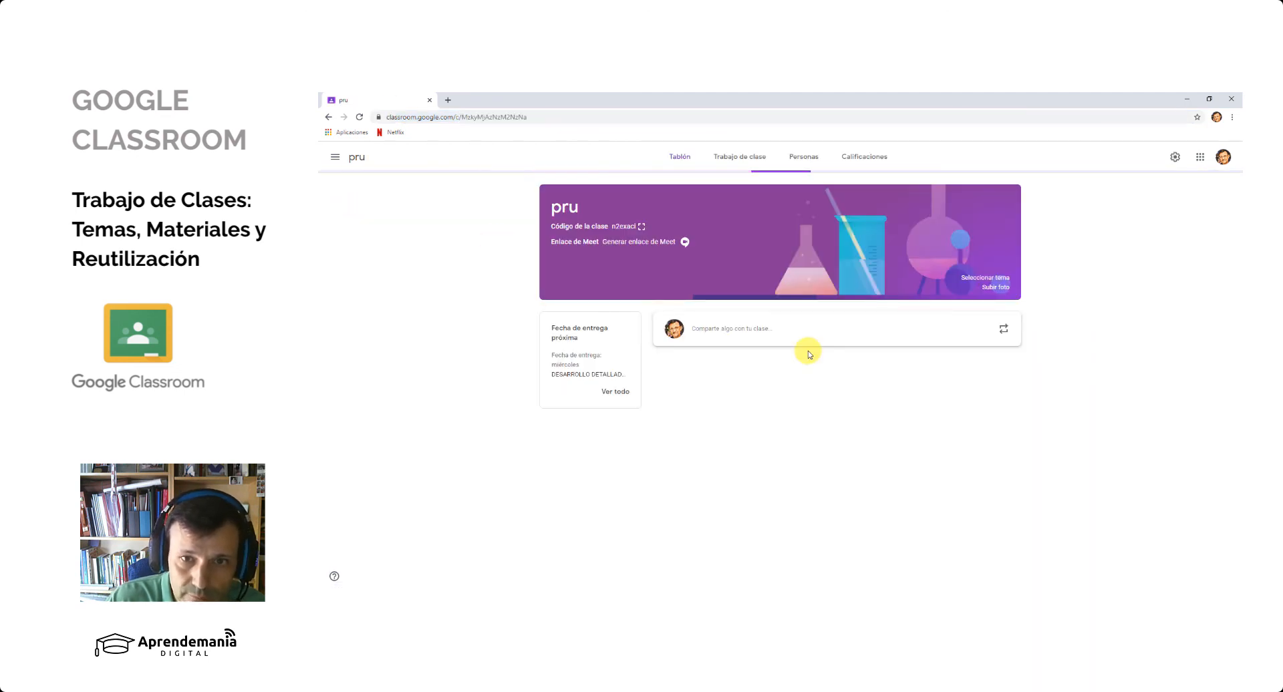
pyautogui.click(741, 159)
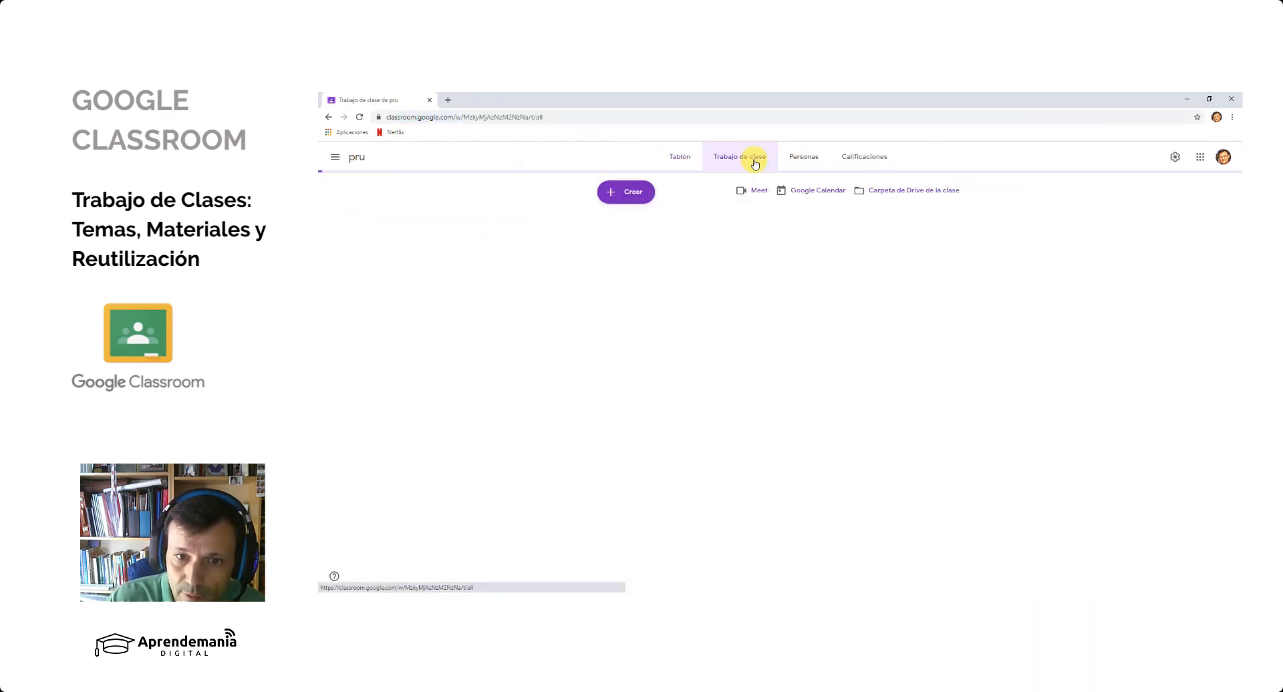
# - Start reusing a publication in the pru class, view the 2ºA ESO 16-17 TPR publications and return to the class list
pyautogui.click(623, 194)
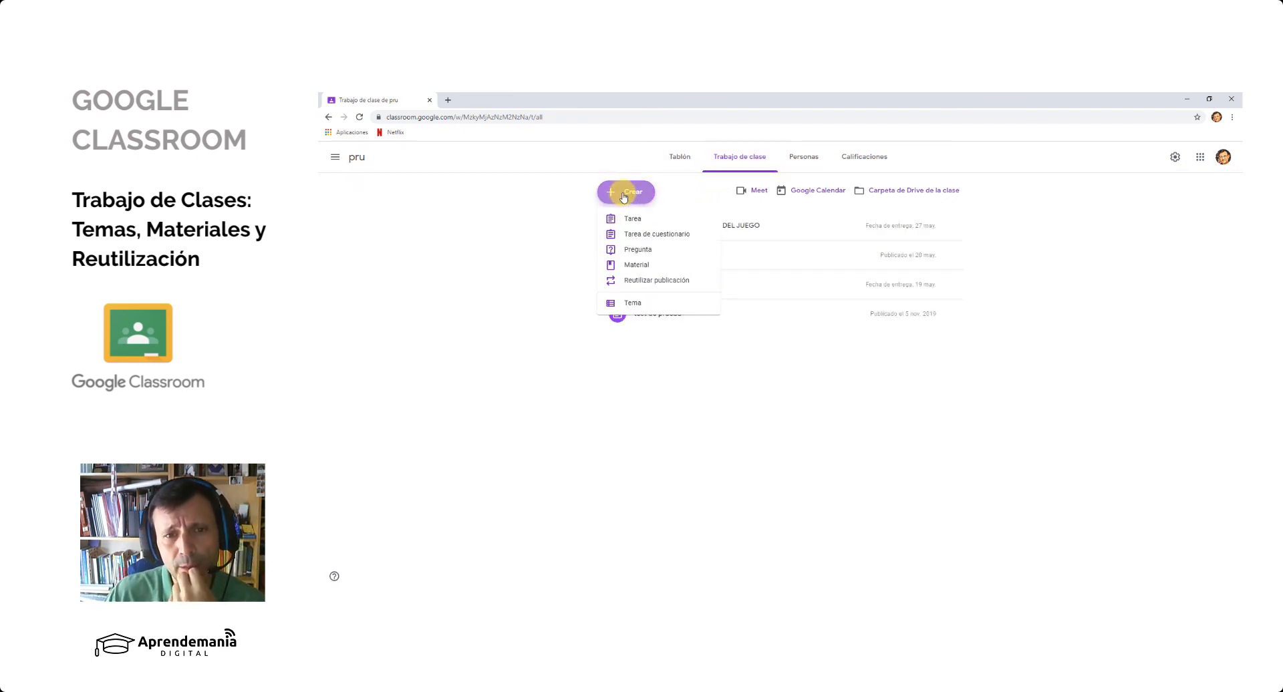
pyautogui.click(638, 266)
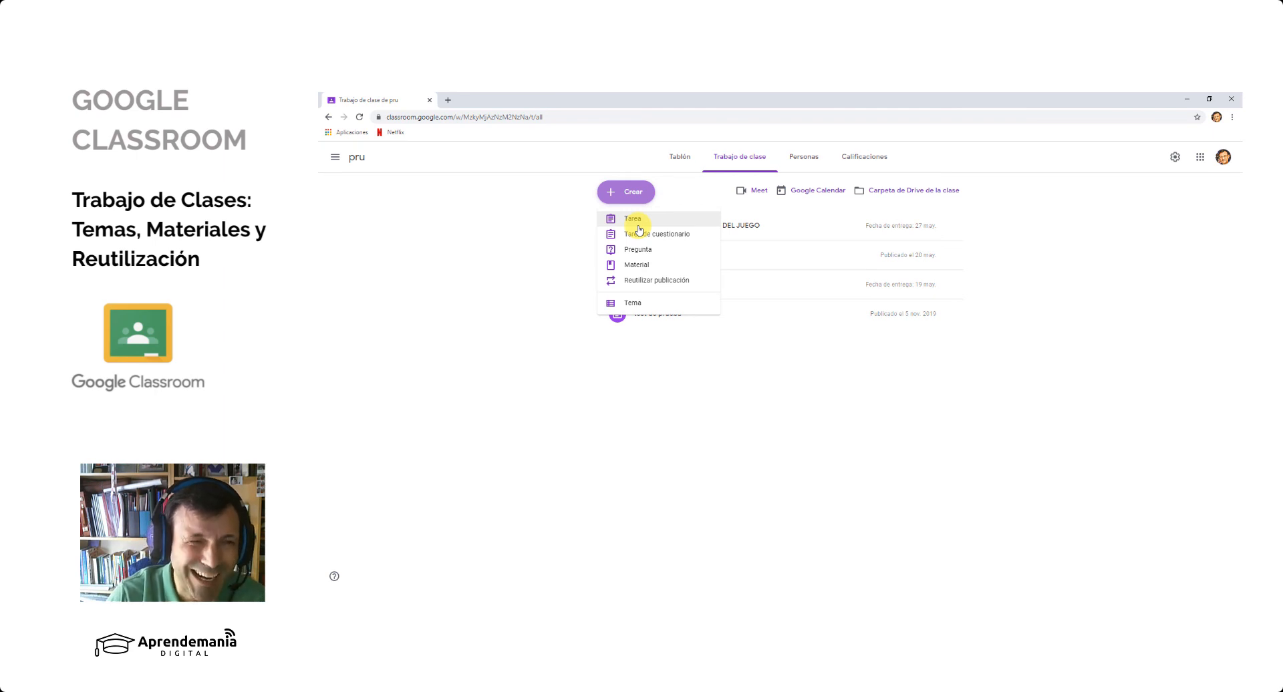
pyautogui.click(656, 283)
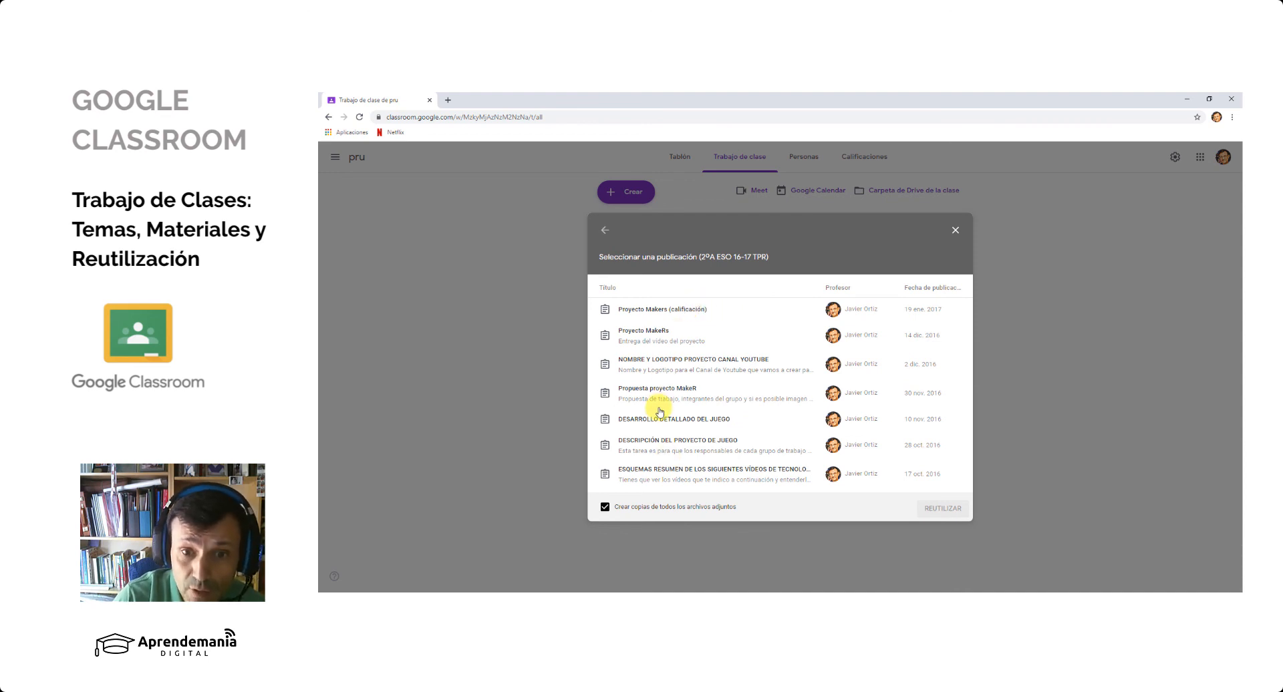
pyautogui.click(605, 232)
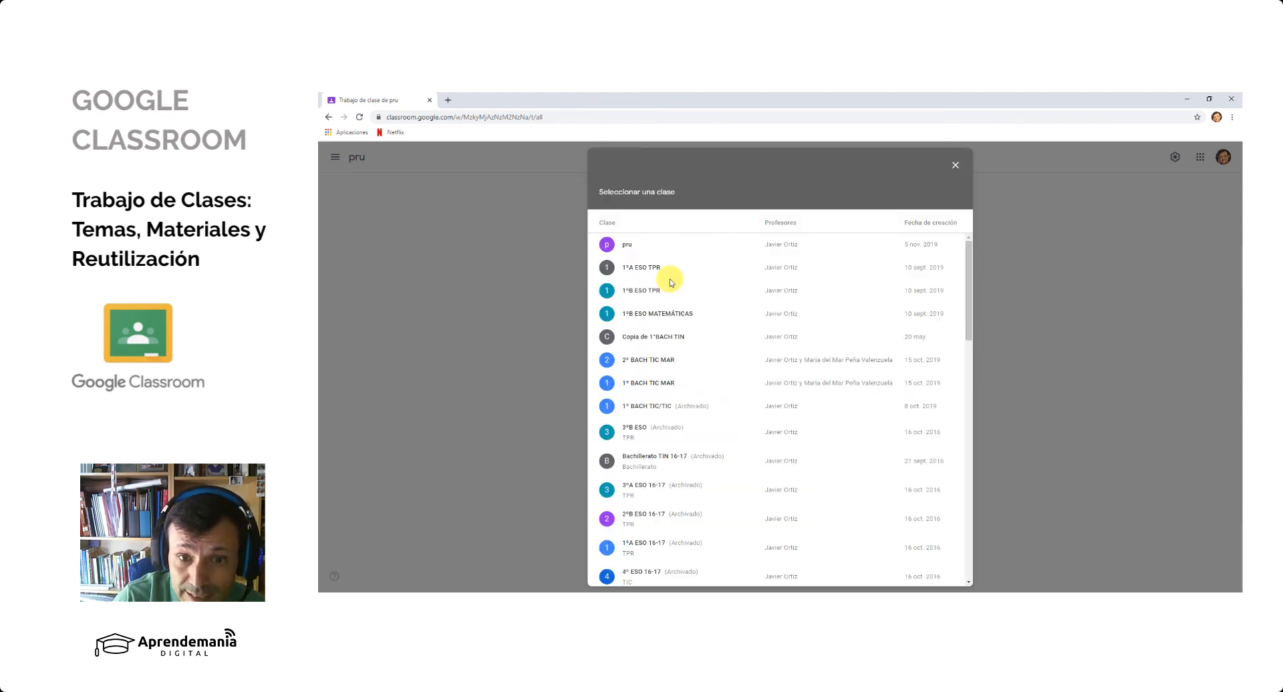
# - Browse the class list and reuse the publication TAREA FINAL PARA SUBIR NOTA from the archived Bachillerato TIN 16-17 class
pyautogui.scroll(-15, 714, 391)
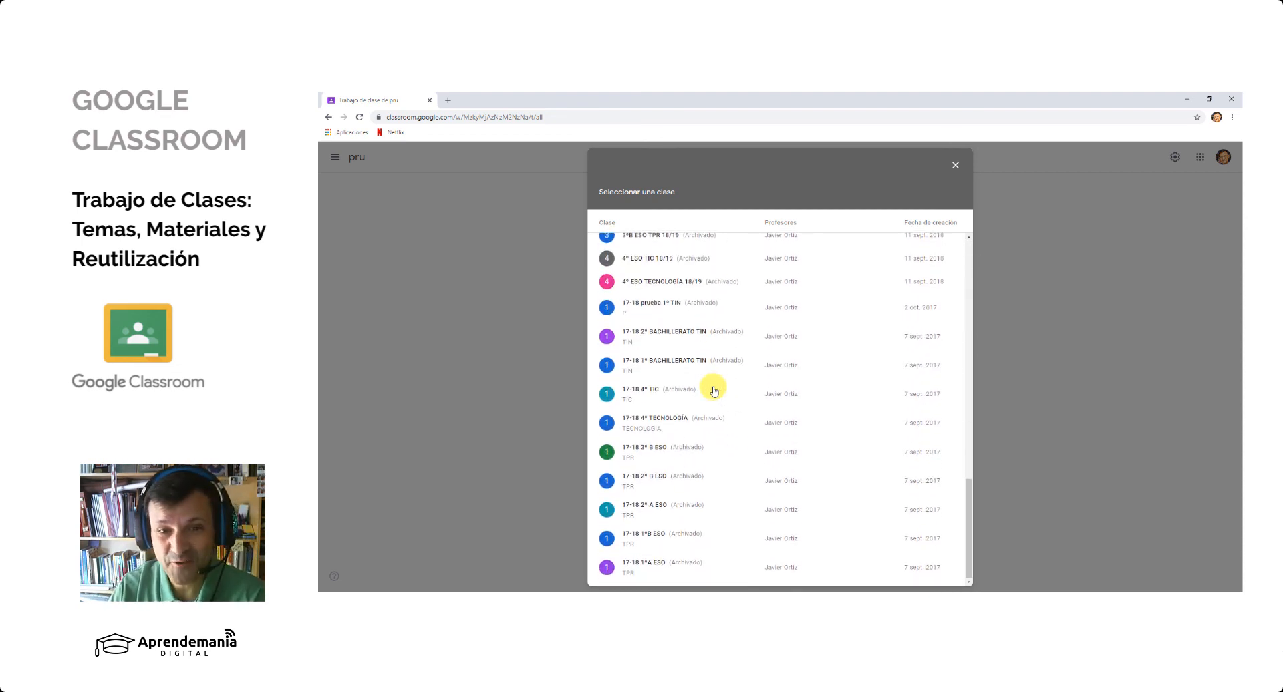
pyautogui.scroll(10, 712, 392)
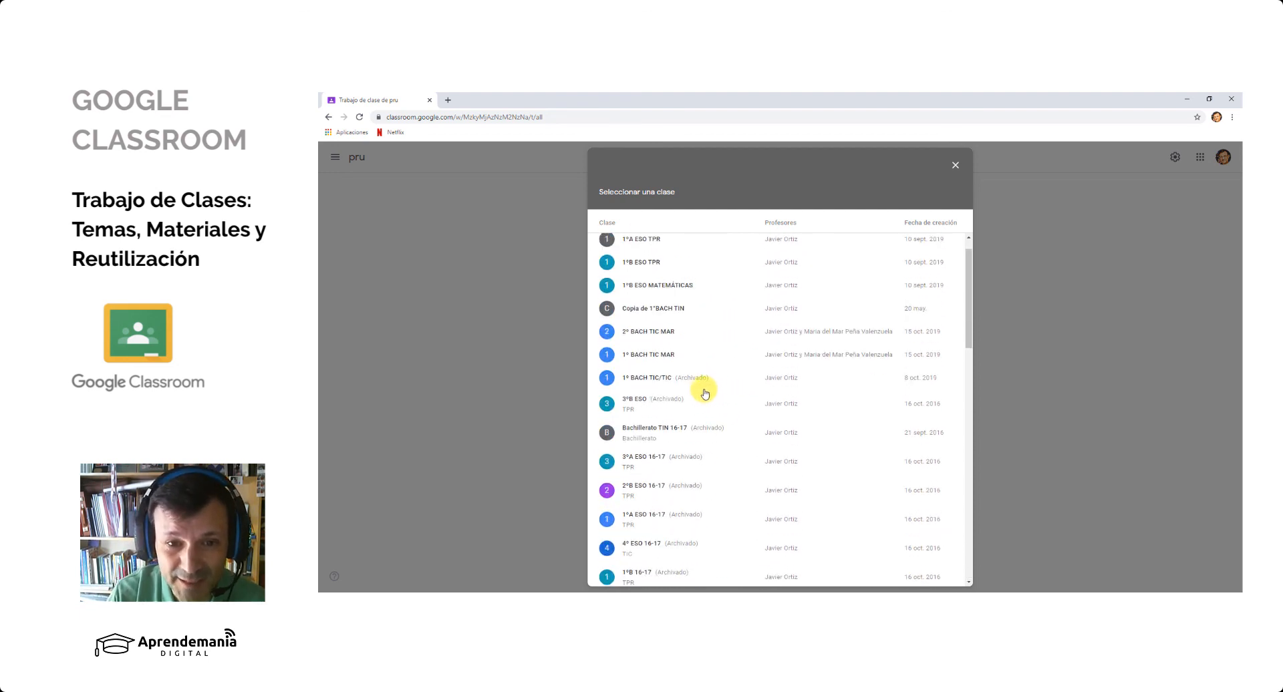
pyautogui.scroll(1, 705, 395)
pyautogui.scroll(-3, 716, 388)
pyautogui.click(668, 335)
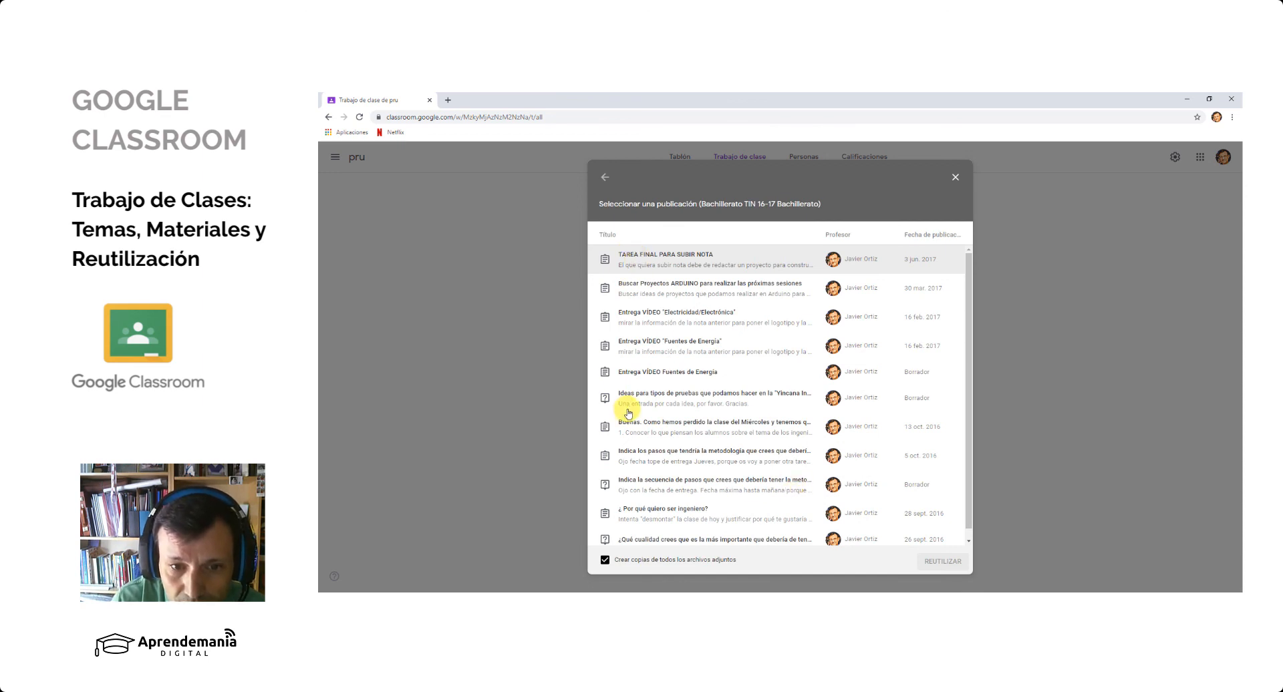
pyautogui.click(644, 260)
pyautogui.click(944, 561)
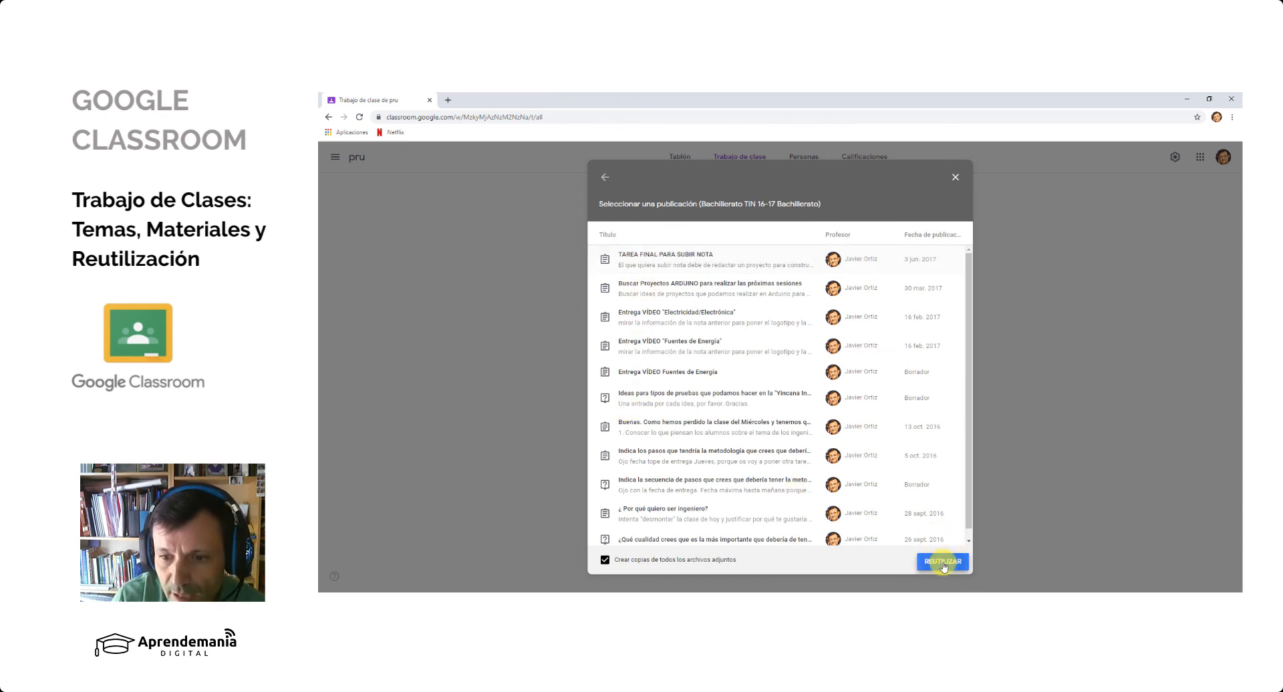